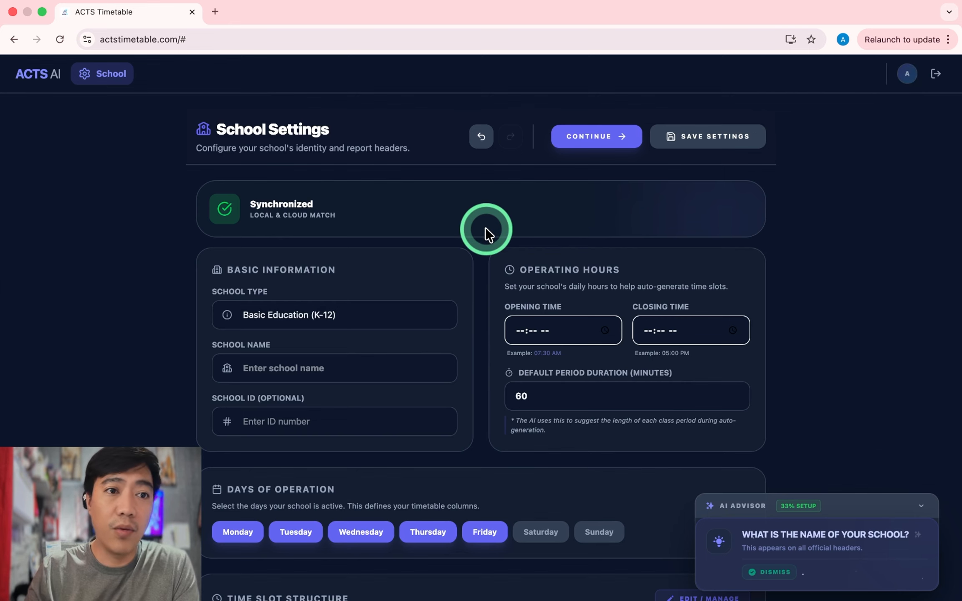
- Look through the available school types in the basic information
{"action": "scroll", "coordinate": [486, 227], "scroll_direction": "down", "scroll_amount": 1}
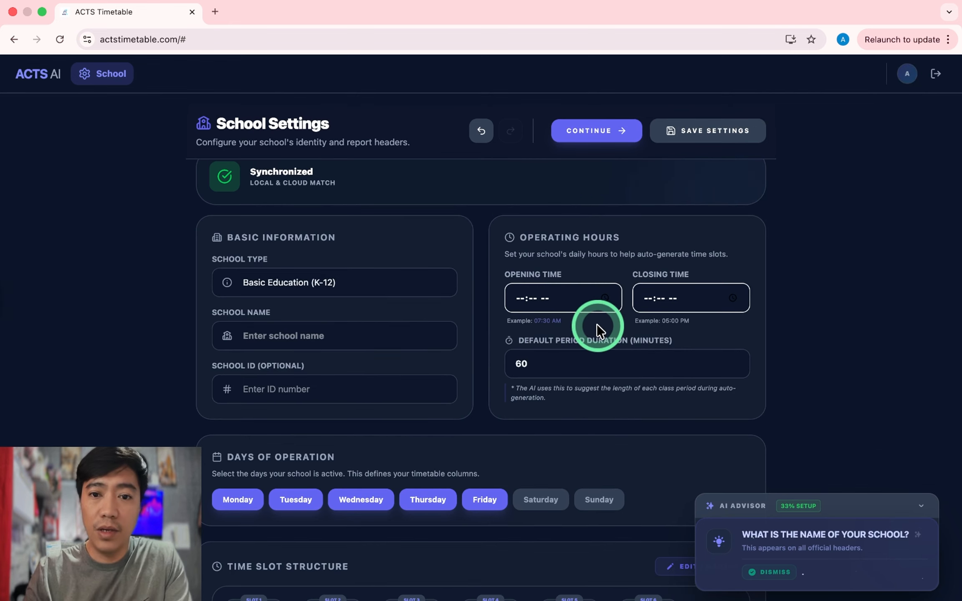
{"action": "scroll", "coordinate": [415, 249], "scroll_direction": "up", "scroll_amount": 1}
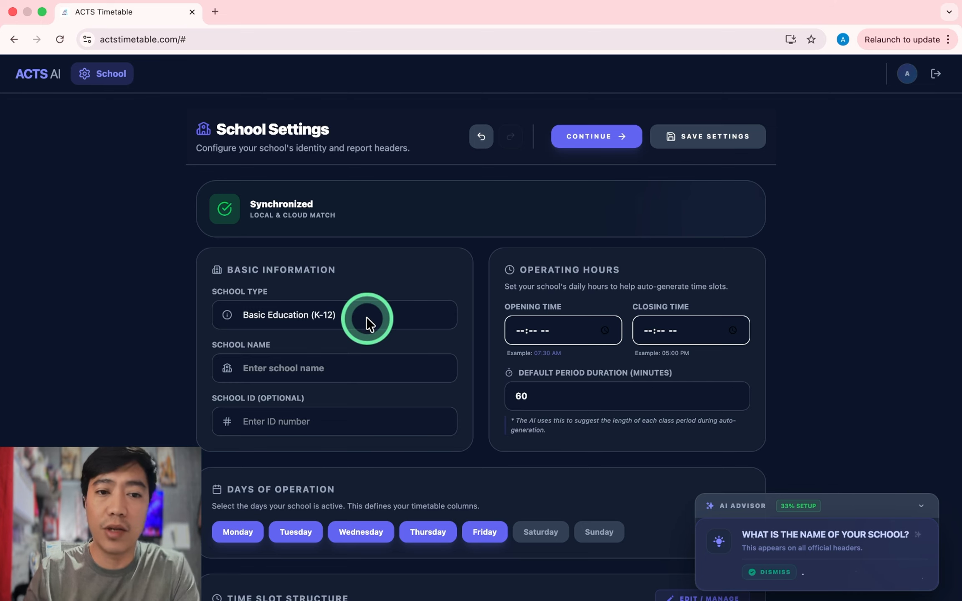
{"action": "left_click", "coordinate": [367, 318]}
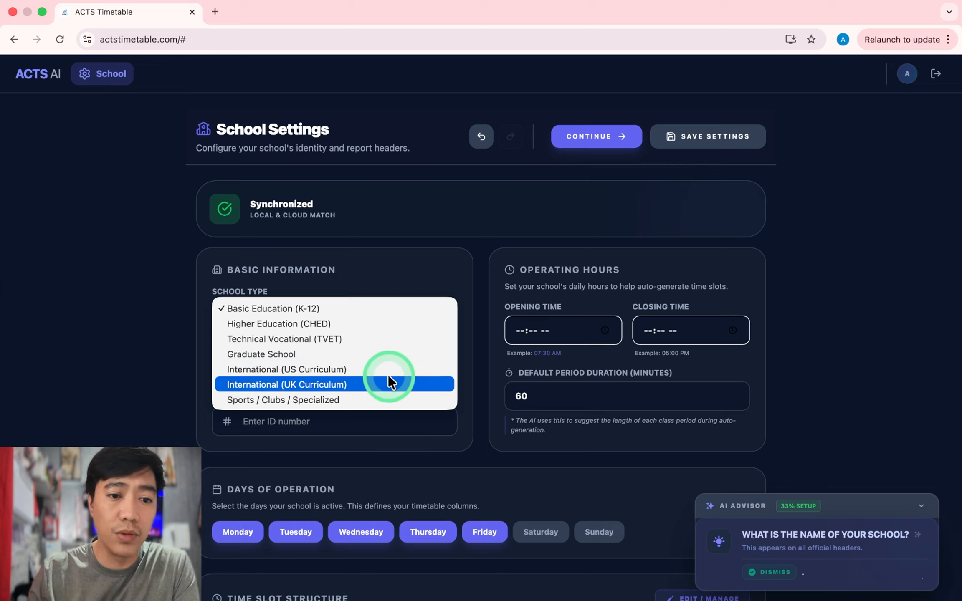
{"action": "left_click", "coordinate": [444, 271]}
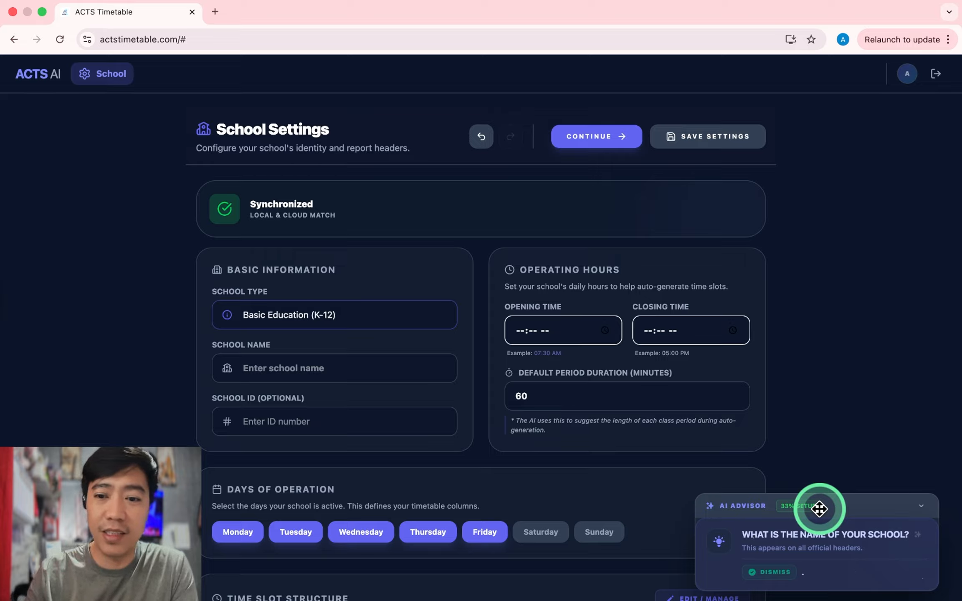
- Move the AI Advisor aside, then enter "Mati Pilot School" as the school name and fill in the school ID
{"action": "left_click_drag", "start_coordinate": [818, 507], "coordinate": [794, 459]}
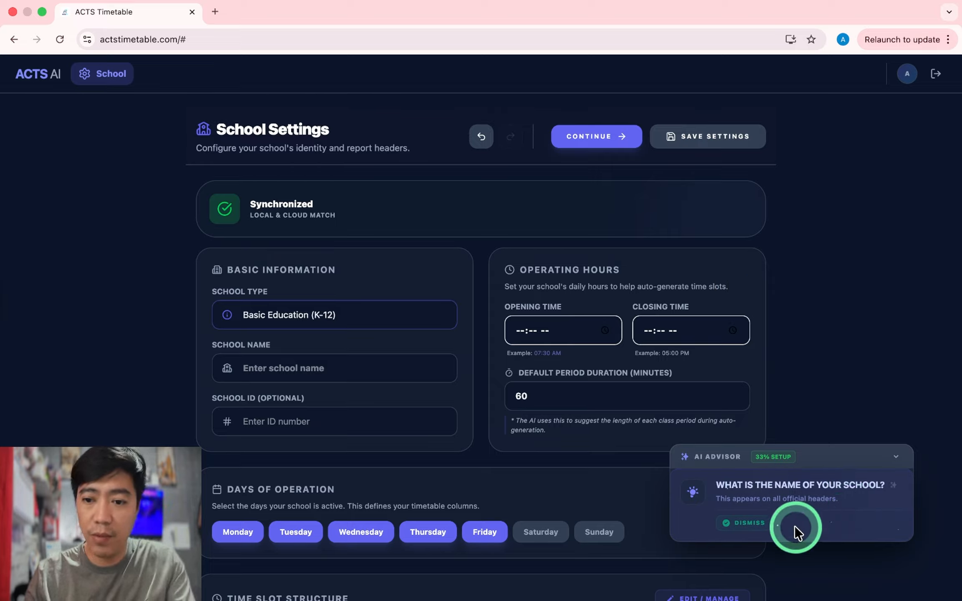
{"action": "left_click", "coordinate": [291, 378]}
{"action": "type", "text": "M"}
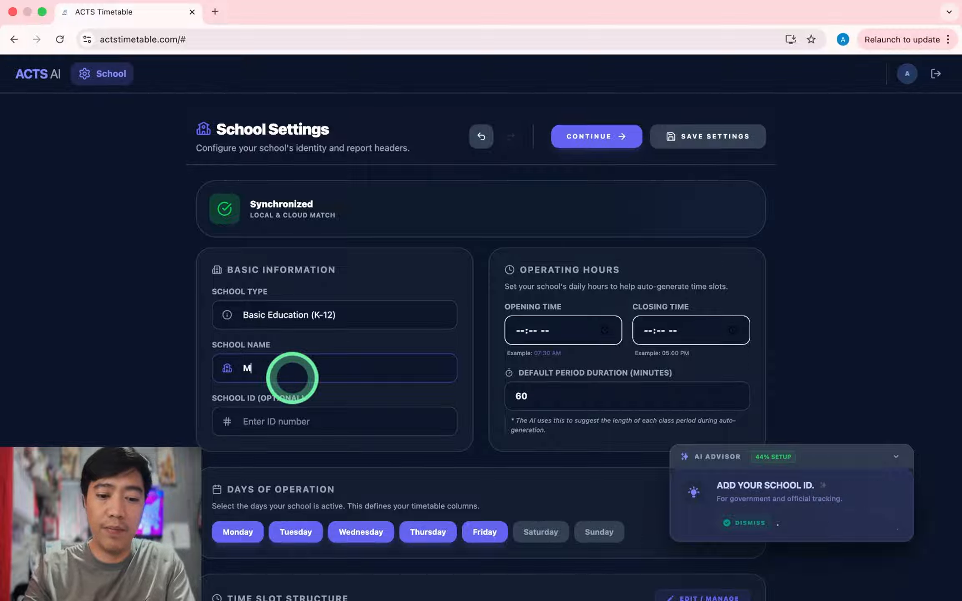
{"action": "type", "text": "ati Pilot School"}
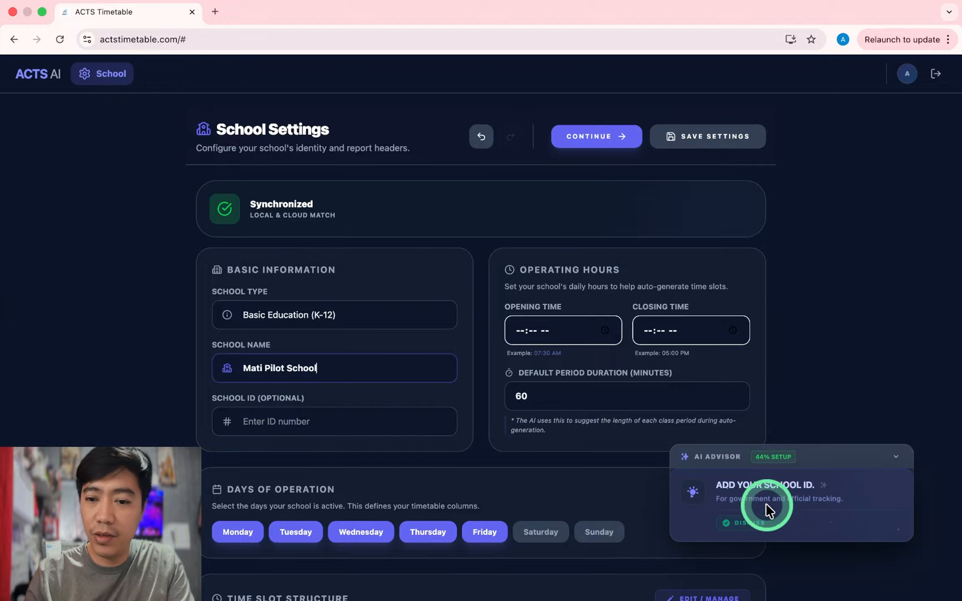
{"action": "left_click", "coordinate": [307, 422]}
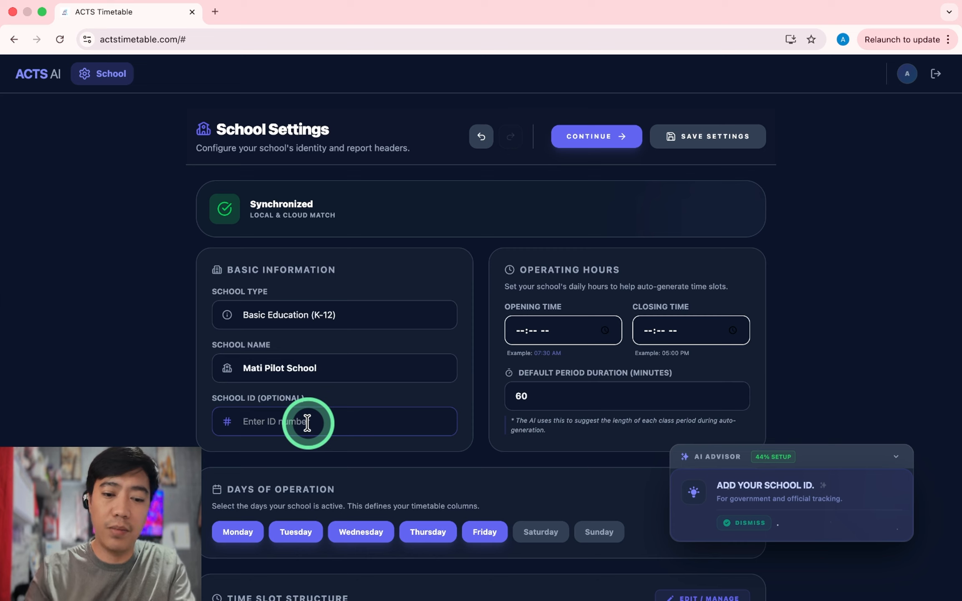
{"action": "type", "text": "204234"}
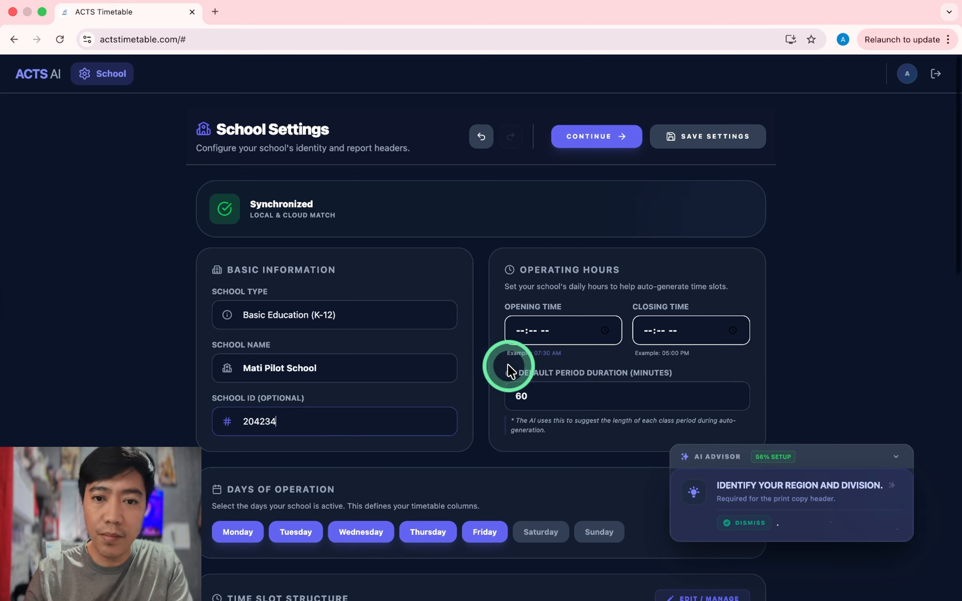
- Set the school's opening time to 07:30 AM and its closing time to 04:30 PM
{"action": "left_click", "coordinate": [517, 330]}
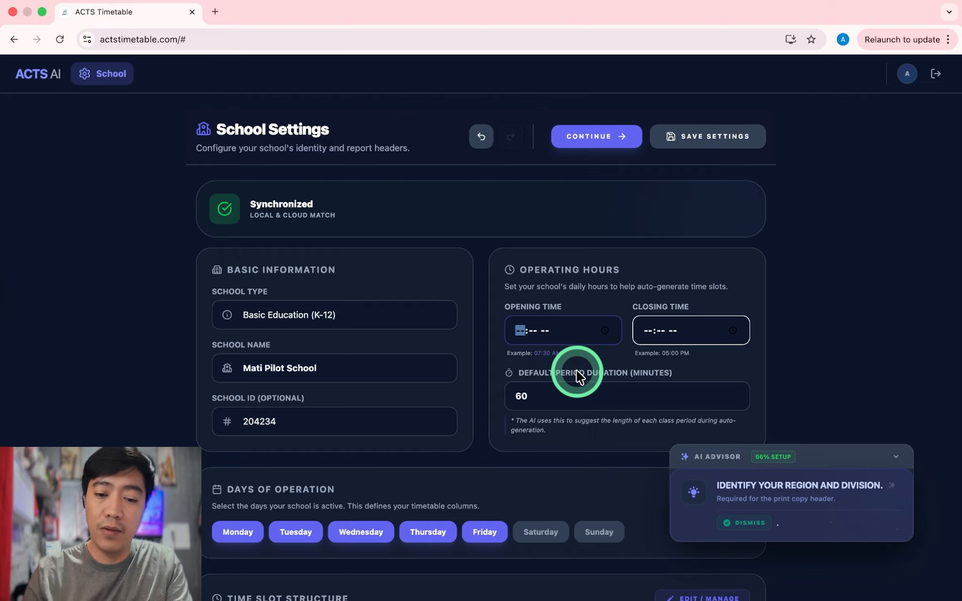
{"action": "type", "text": "07:-- --"}
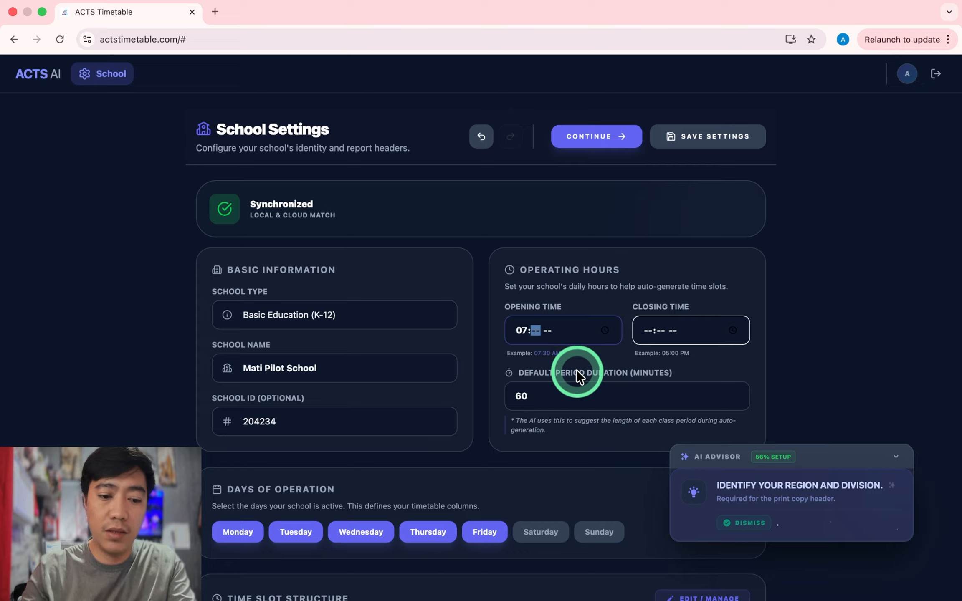
{"action": "type", "text": "30a"}
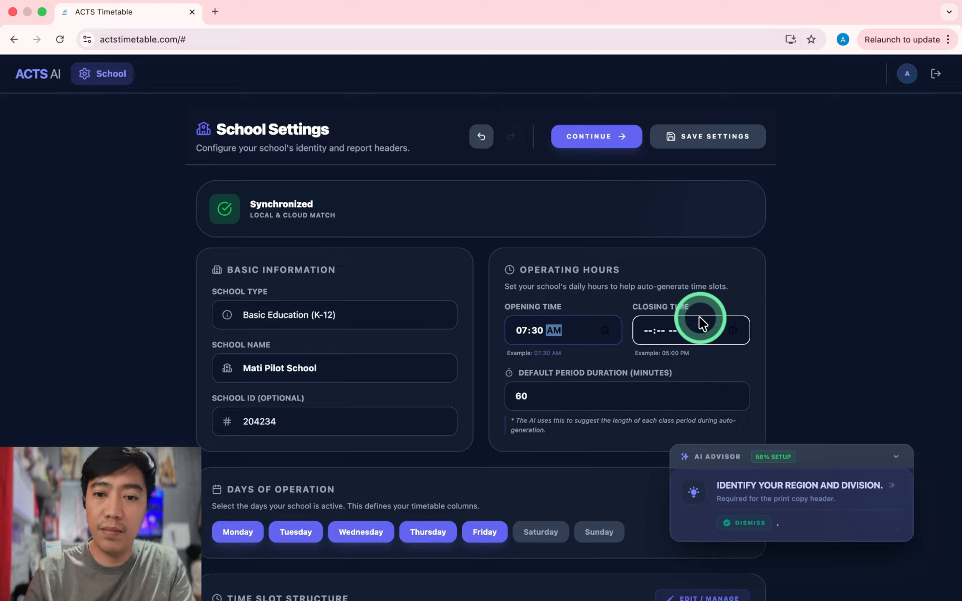
{"action": "left_click", "coordinate": [646, 333]}
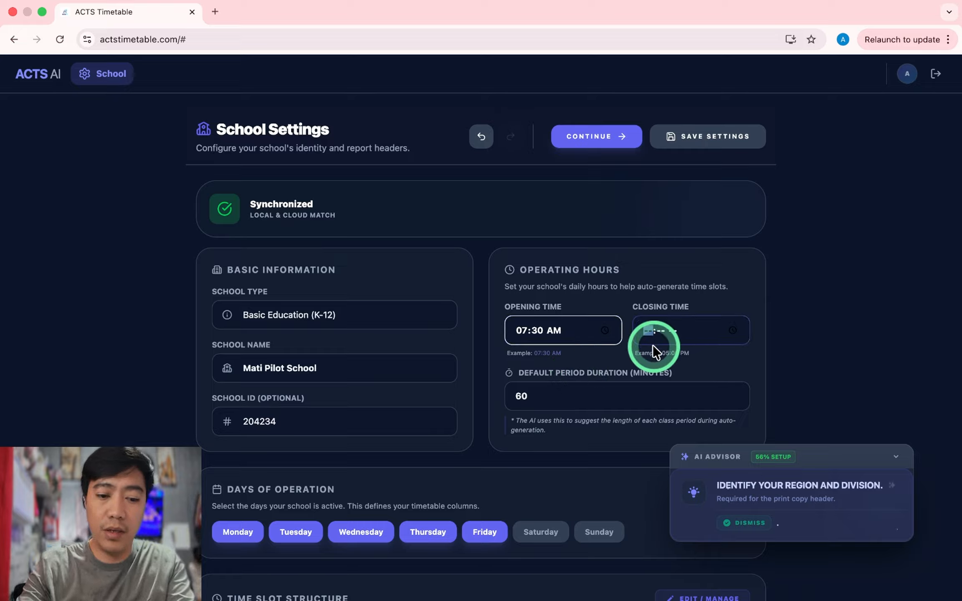
{"action": "type", "text": "4"}
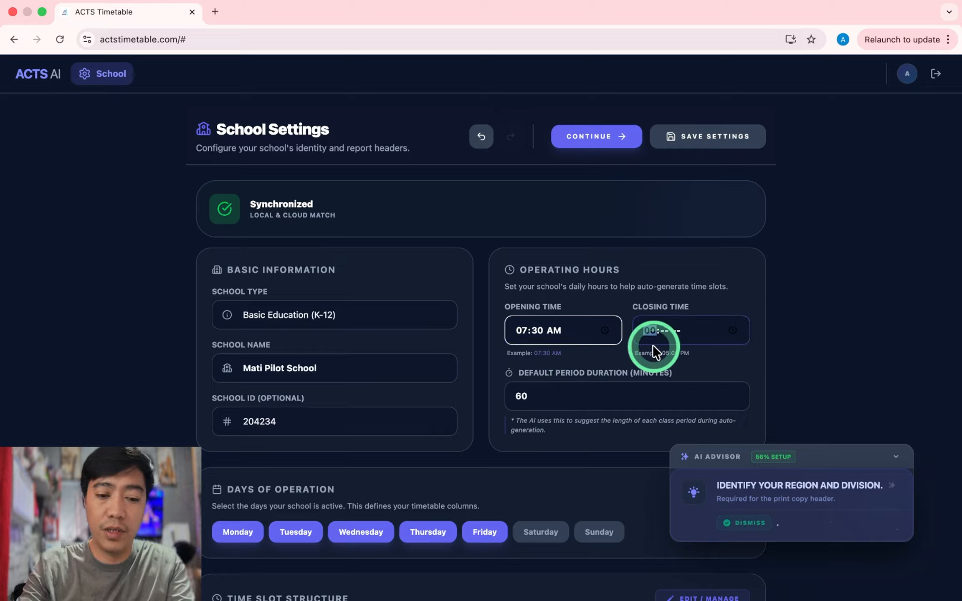
{"action": "type", "text": "30"}
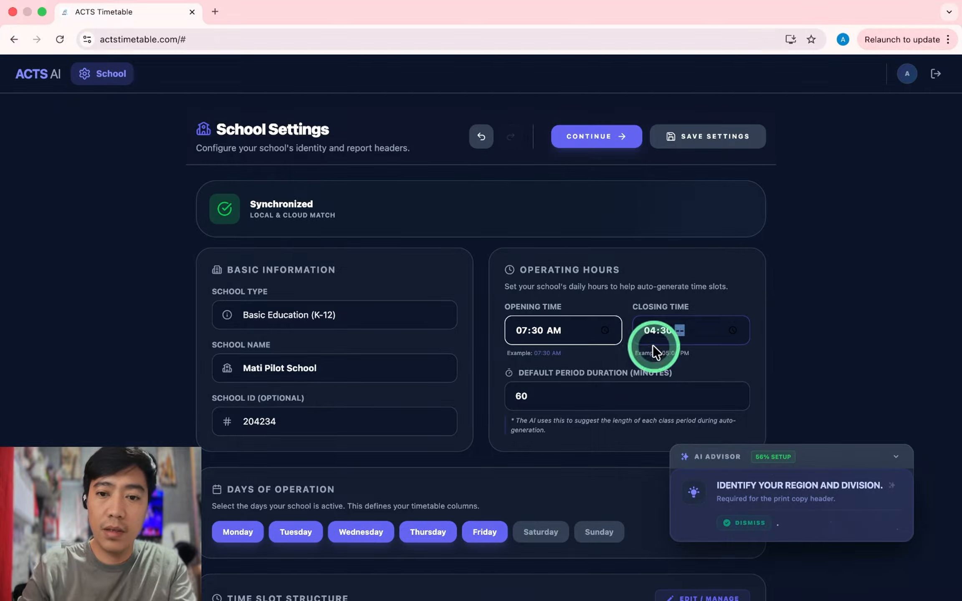
{"action": "type", "text": "p"}
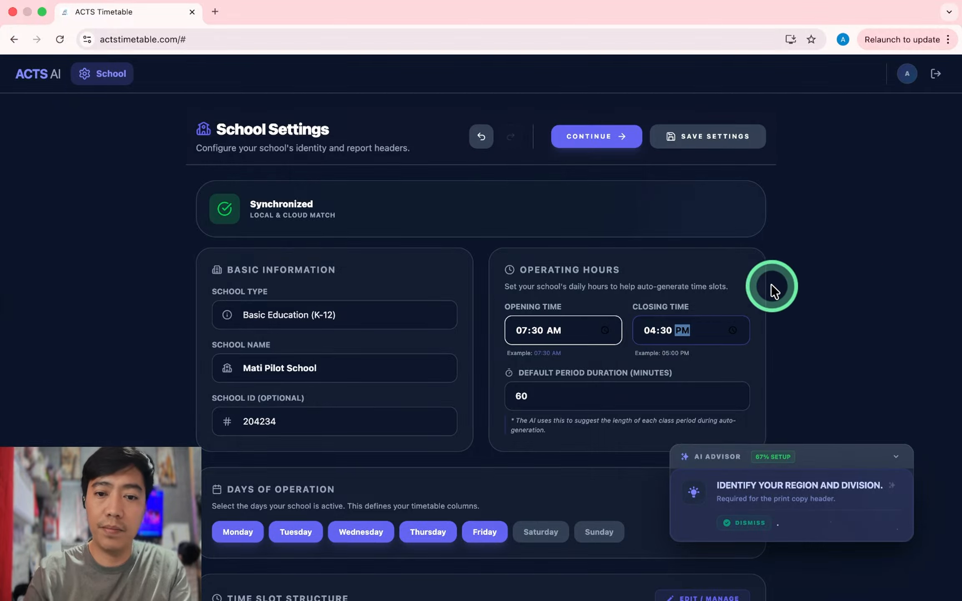
{"action": "left_click", "coordinate": [545, 399]}
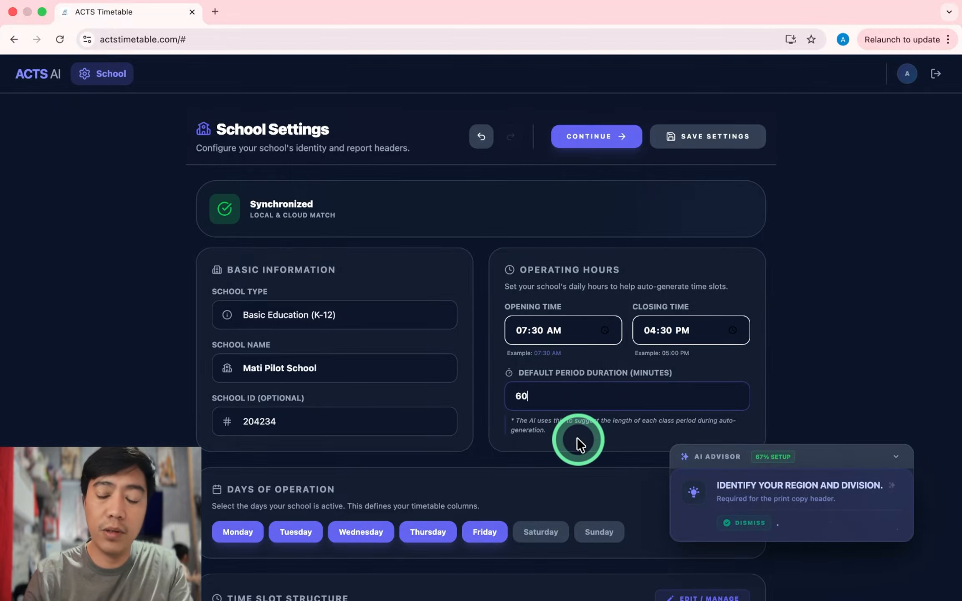
{"action": "scroll", "coordinate": [577, 437], "scroll_direction": "down", "scroll_amount": 2}
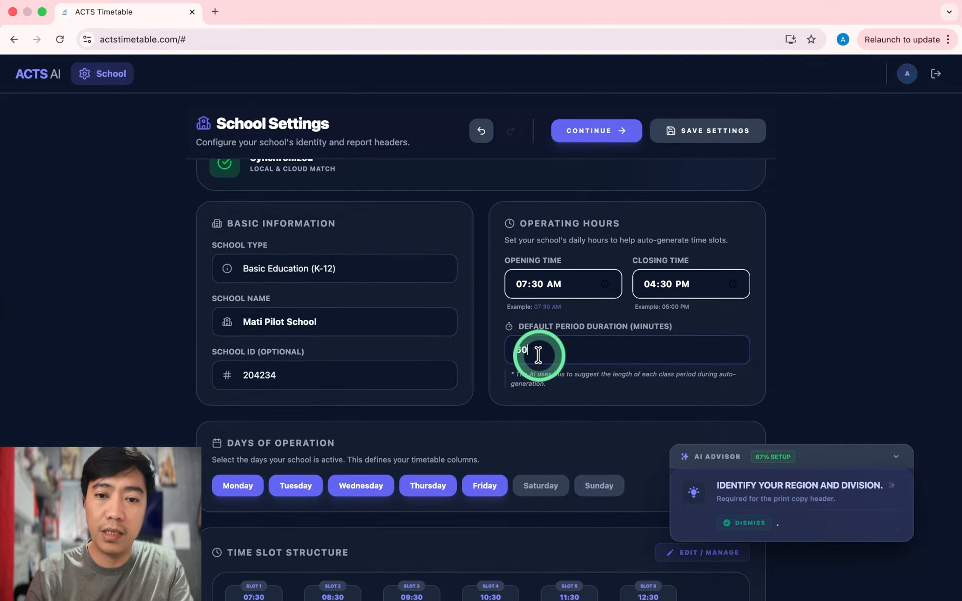
{"action": "left_click_drag", "start_coordinate": [506, 348], "coordinate": [676, 343]}
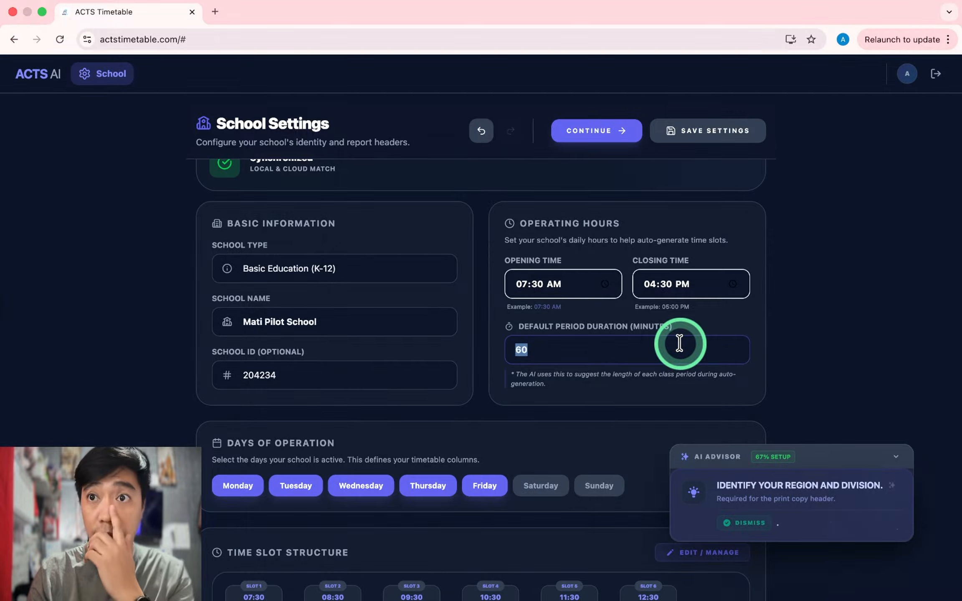
{"action": "scroll", "coordinate": [548, 365], "scroll_direction": "down", "scroll_amount": 2}
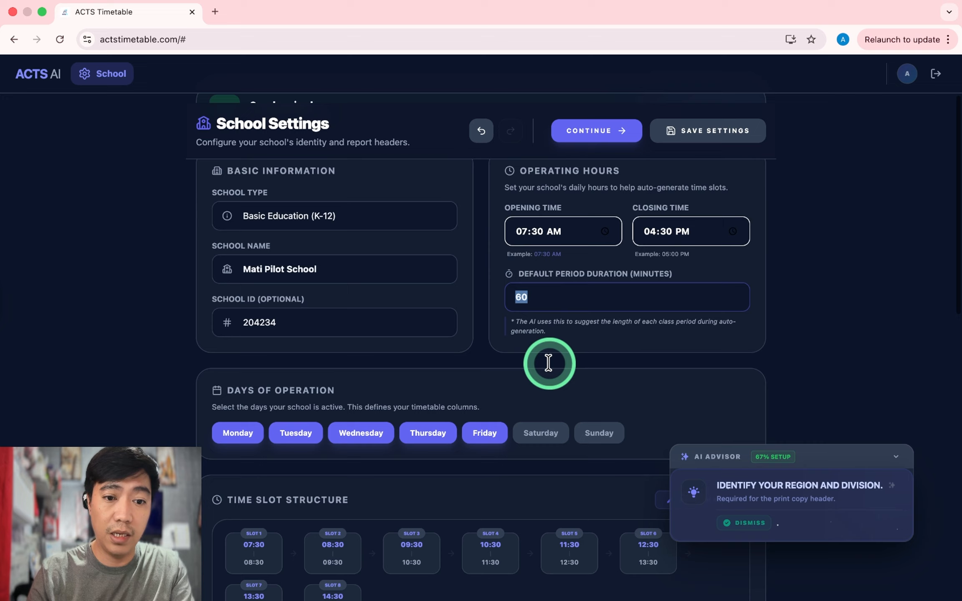
- Add Saturday to the days of operation and remove it again
{"action": "scroll", "coordinate": [549, 363], "scroll_direction": "down", "scroll_amount": 5}
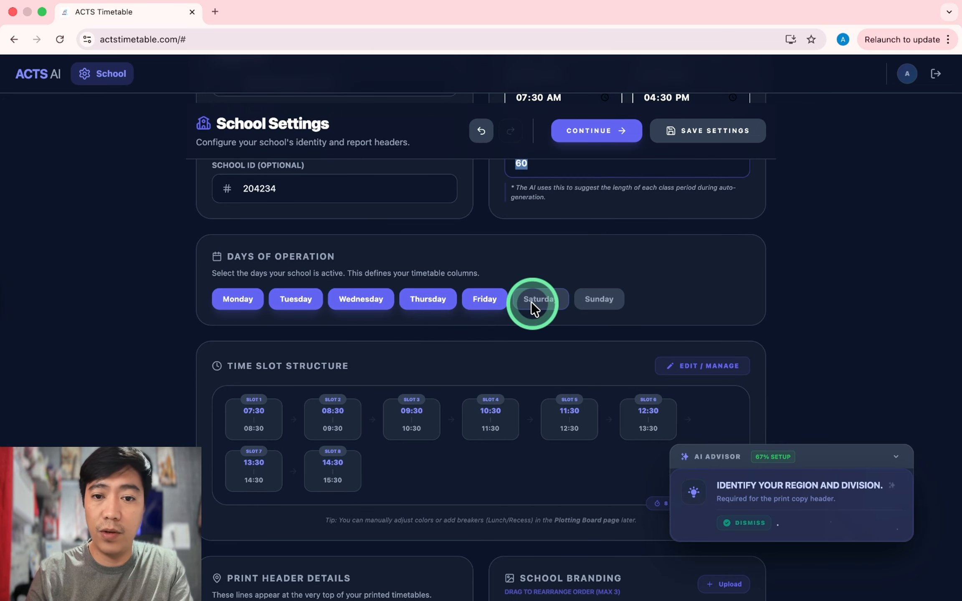
{"action": "left_click", "coordinate": [543, 299]}
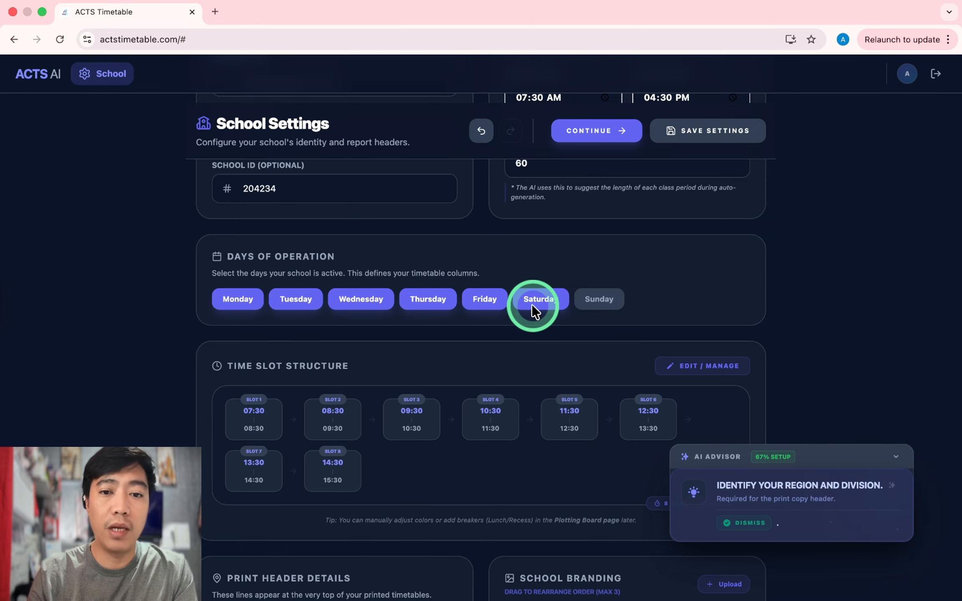
{"action": "scroll", "coordinate": [558, 263], "scroll_direction": "down", "scroll_amount": 1}
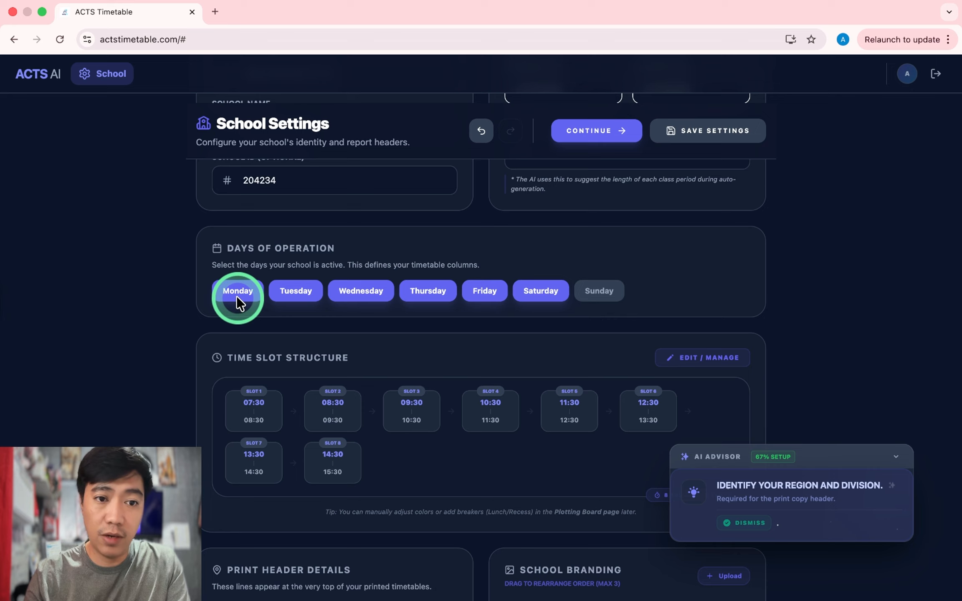
{"action": "left_click", "coordinate": [531, 293]}
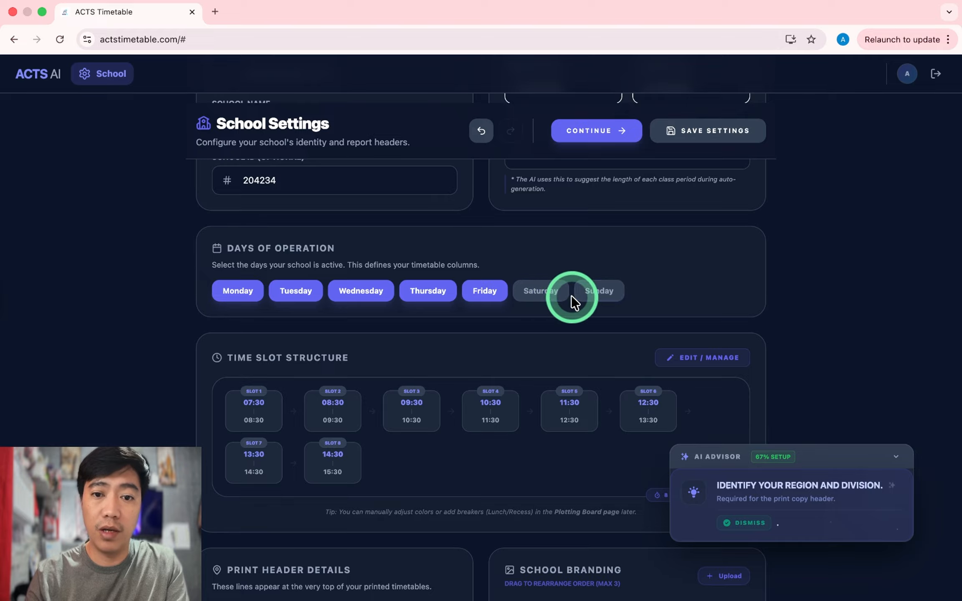
- Auto-generate the time slots for the operating hours, confirming the schedule shift, and close the time slot manager
{"action": "scroll", "coordinate": [545, 339], "scroll_direction": "down", "scroll_amount": 3}
{"action": "scroll", "coordinate": [299, 321], "scroll_direction": "down", "scroll_amount": 3}
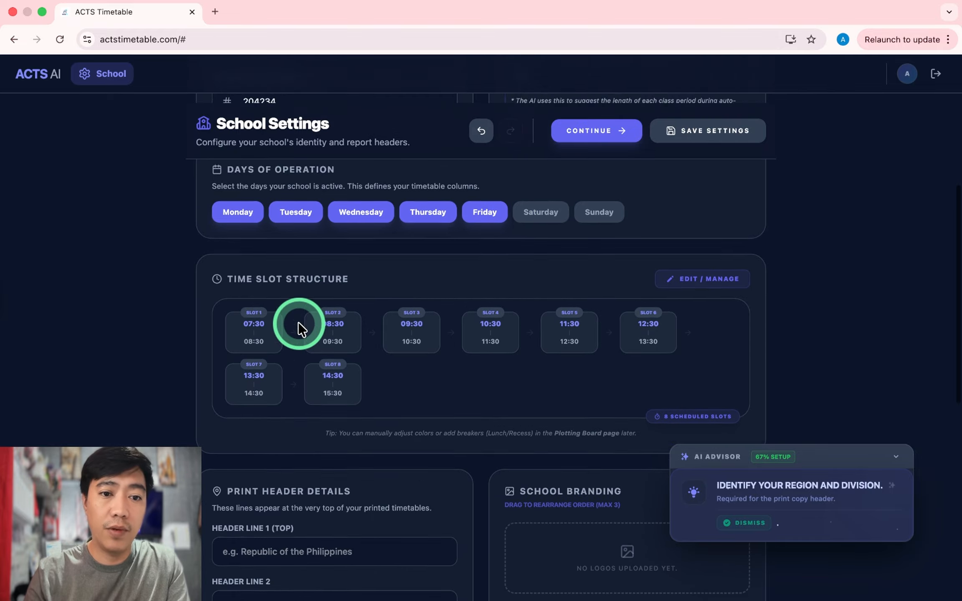
{"action": "scroll", "coordinate": [299, 322], "scroll_direction": "down", "scroll_amount": 1}
{"action": "scroll", "coordinate": [414, 300], "scroll_direction": "down", "scroll_amount": 1}
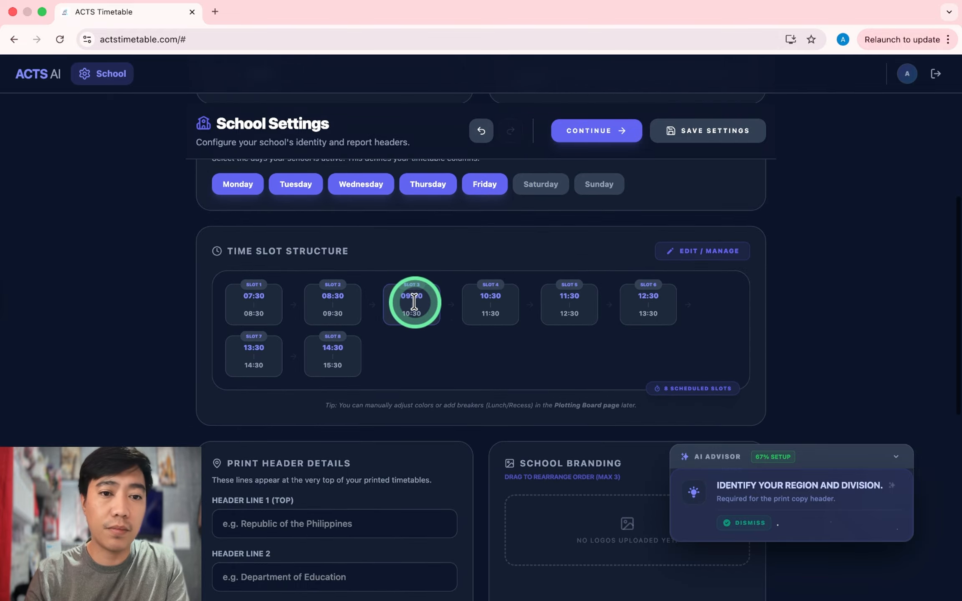
{"action": "left_click", "coordinate": [705, 253]}
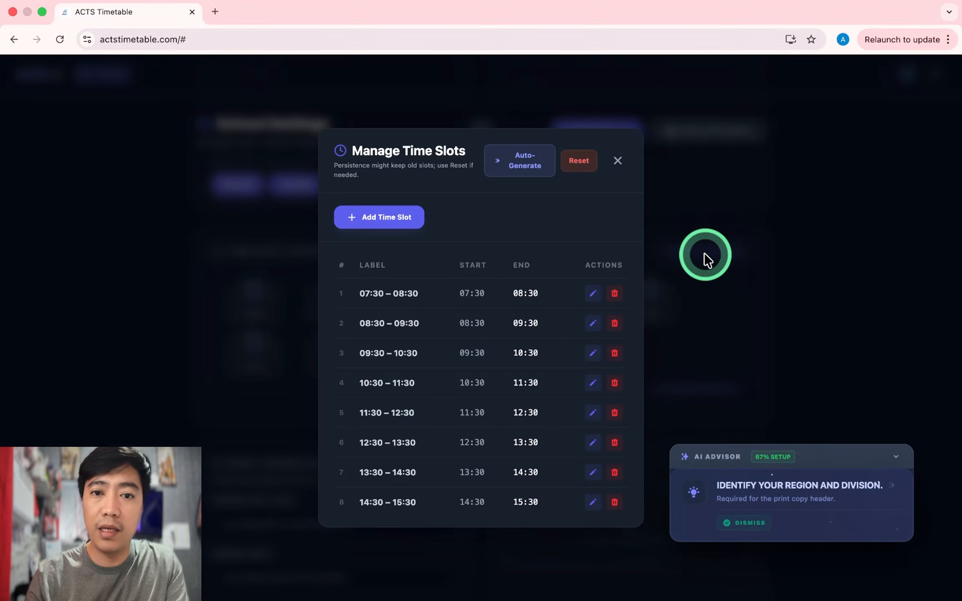
{"action": "left_click", "coordinate": [527, 166]}
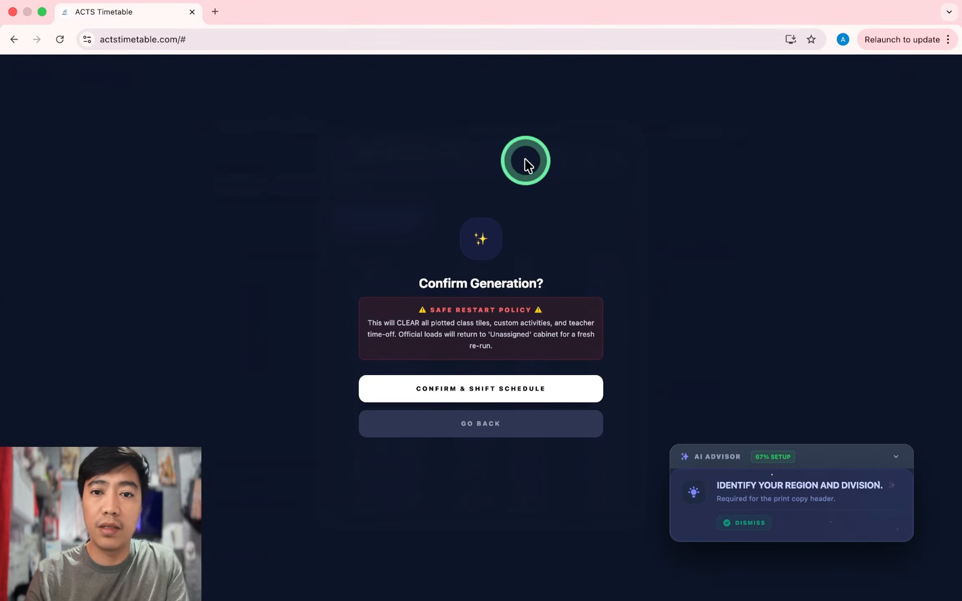
{"action": "left_click", "coordinate": [520, 390]}
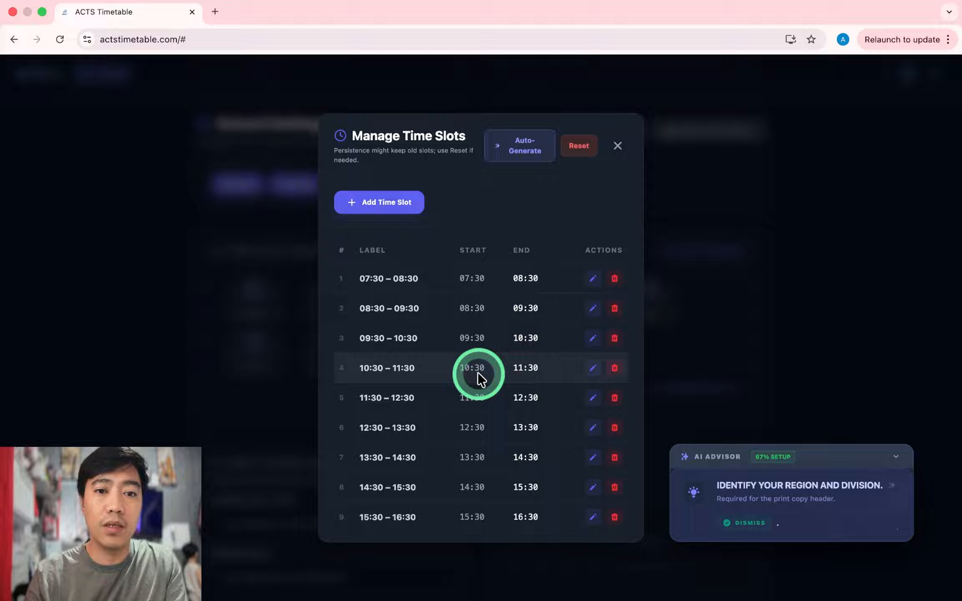
{"action": "left_click", "coordinate": [617, 147]}
- Upload DepEd Logo-1.png from the LOGO deped folder as a school branding logo
{"action": "scroll", "coordinate": [462, 388], "scroll_direction": "down", "scroll_amount": 6}
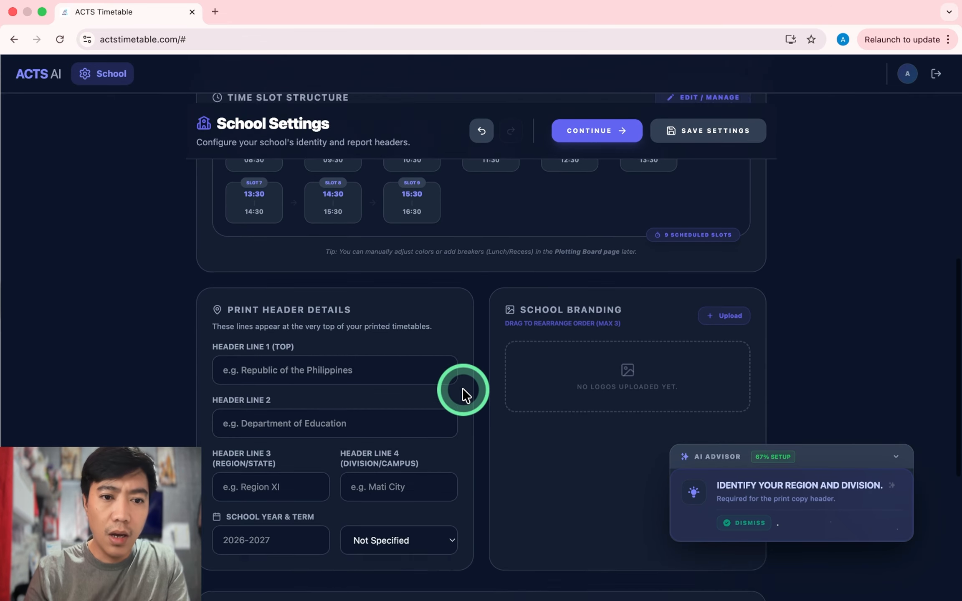
{"action": "scroll", "coordinate": [463, 388], "scroll_direction": "up", "scroll_amount": 2}
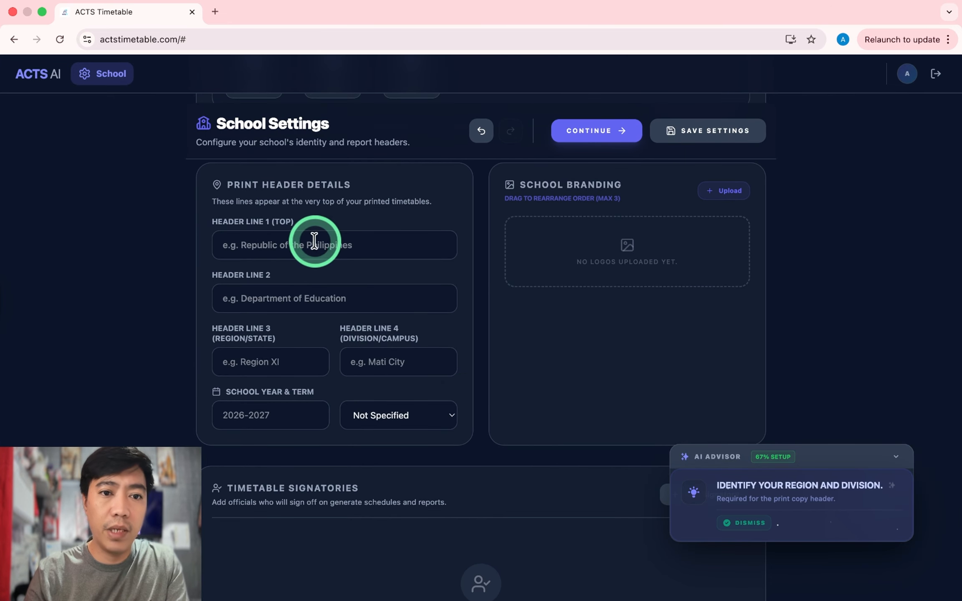
{"action": "left_click", "coordinate": [371, 246]}
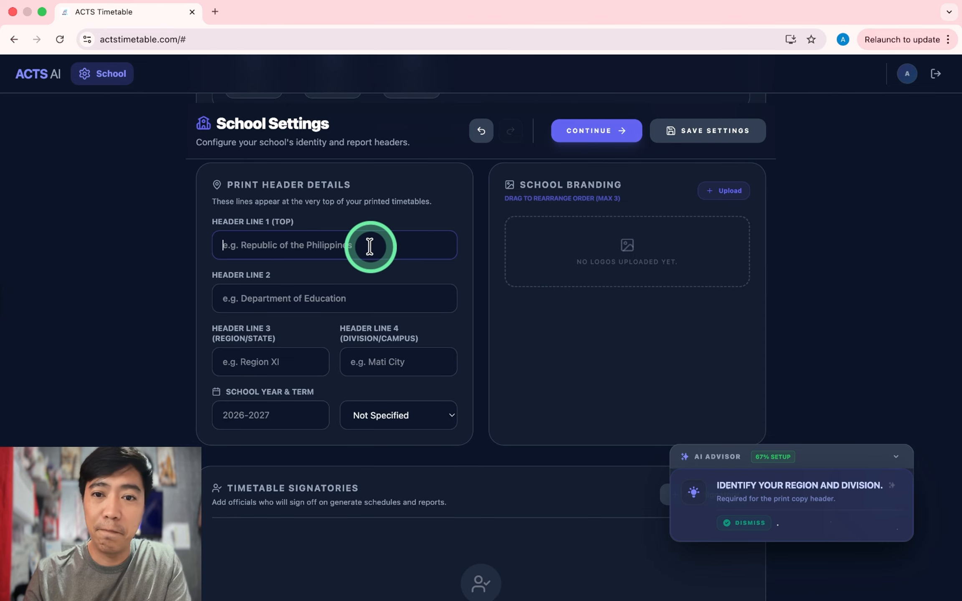
{"action": "left_click", "coordinate": [738, 192]}
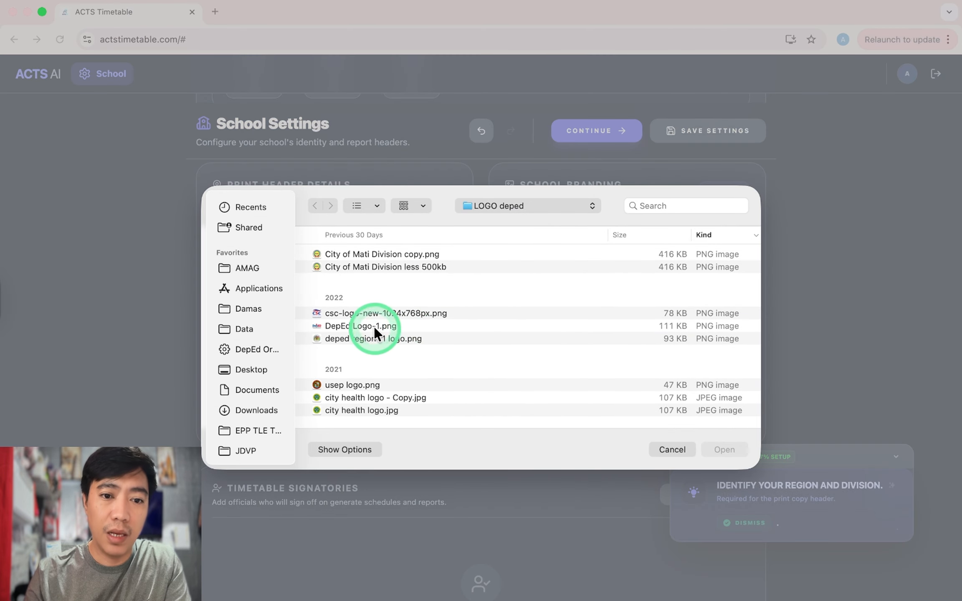
{"action": "left_click", "coordinate": [370, 325]}
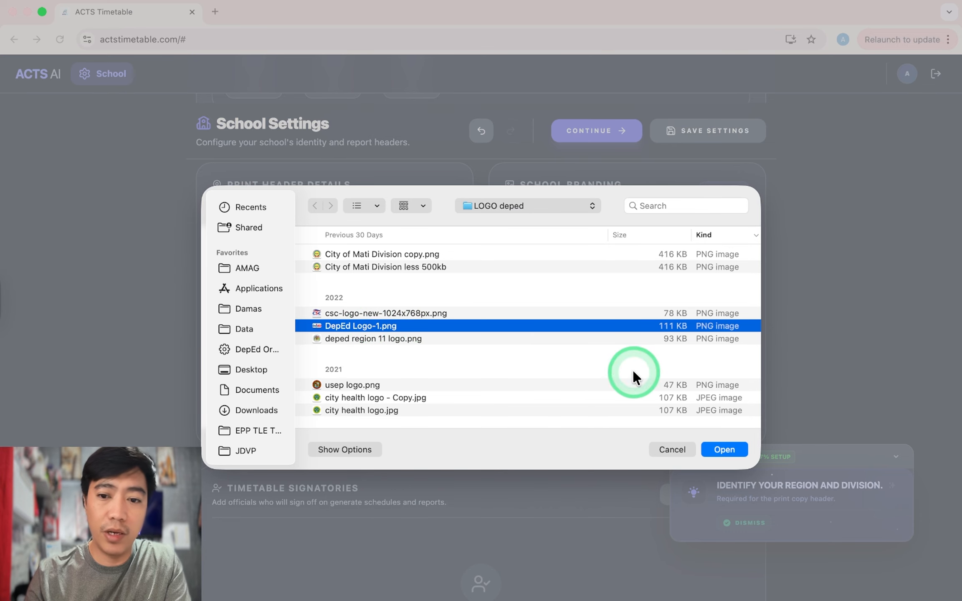
{"action": "left_click", "coordinate": [724, 450]}
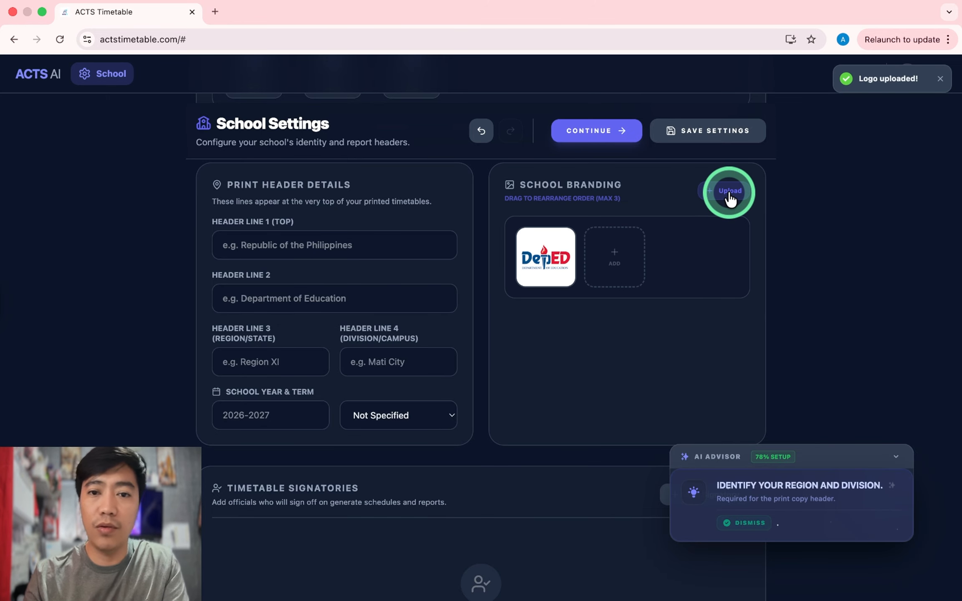
- Add a timetable signatory and set its label line to "Prepared BY:"
{"action": "scroll", "coordinate": [492, 391], "scroll_direction": "down", "scroll_amount": 1}
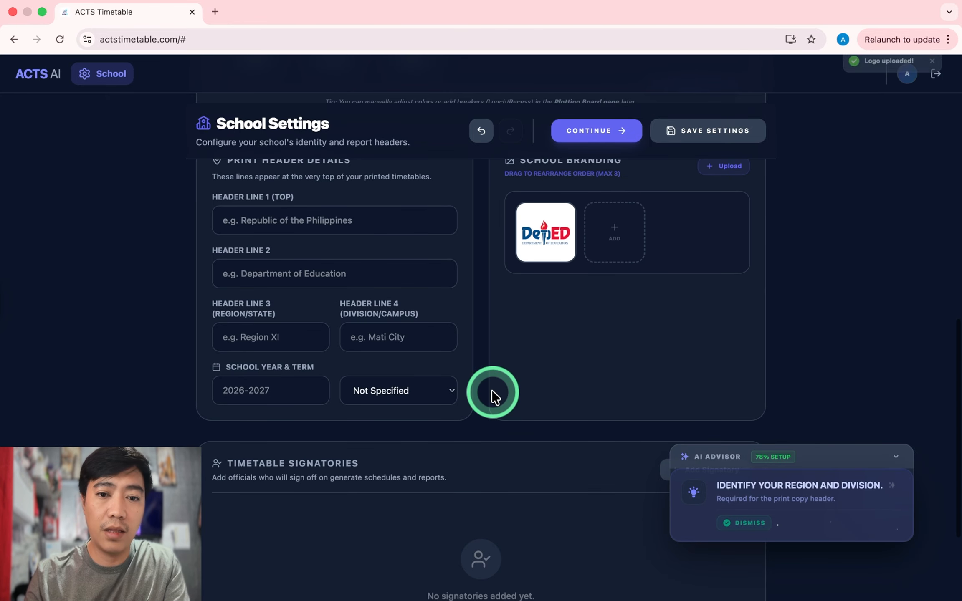
{"action": "scroll", "coordinate": [491, 390], "scroll_direction": "down", "scroll_amount": 5}
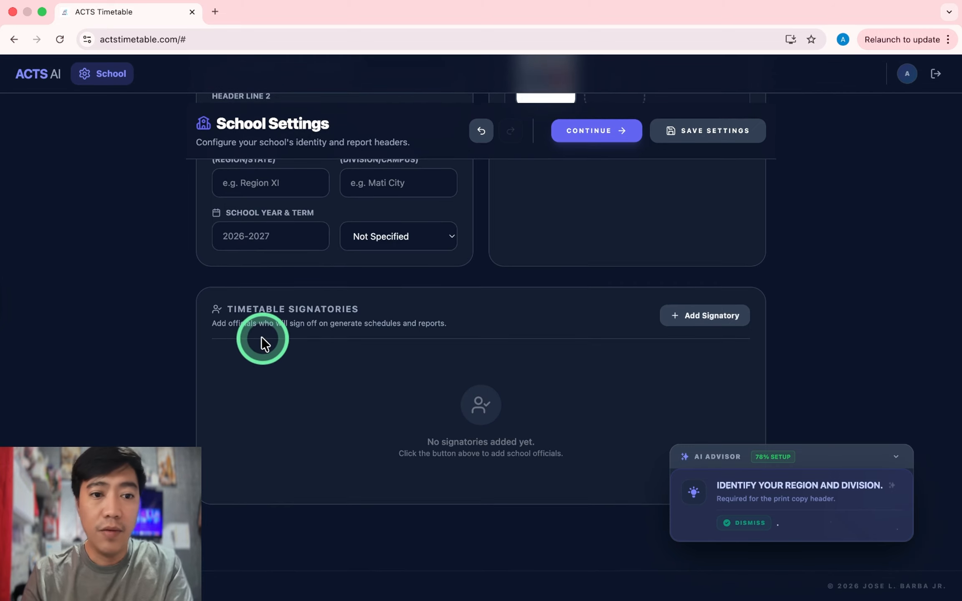
{"action": "left_click", "coordinate": [696, 315]}
{"action": "left_click", "coordinate": [298, 424]}
{"action": "type", "text": "Pre"}
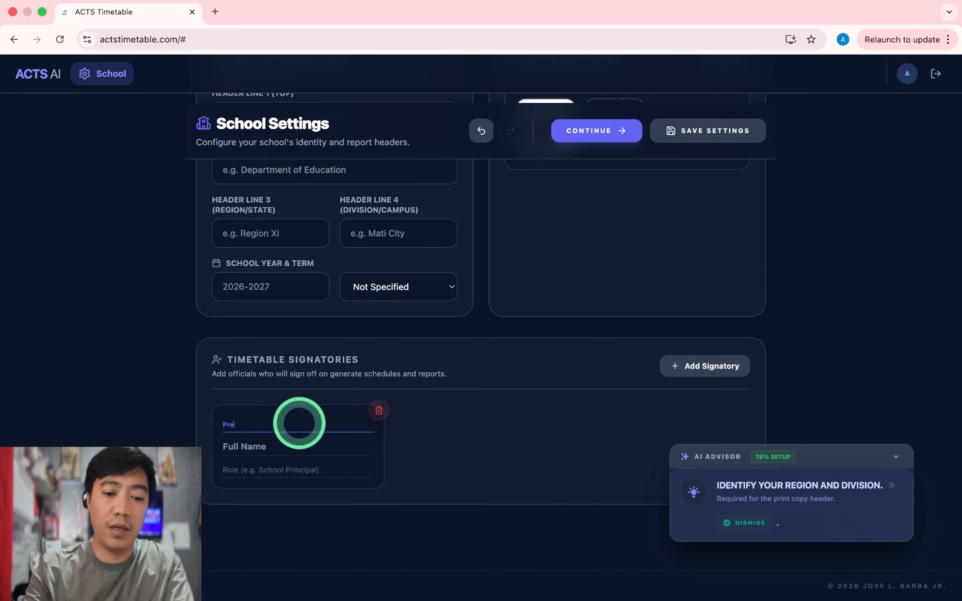
{"action": "type", "text": "pared"}
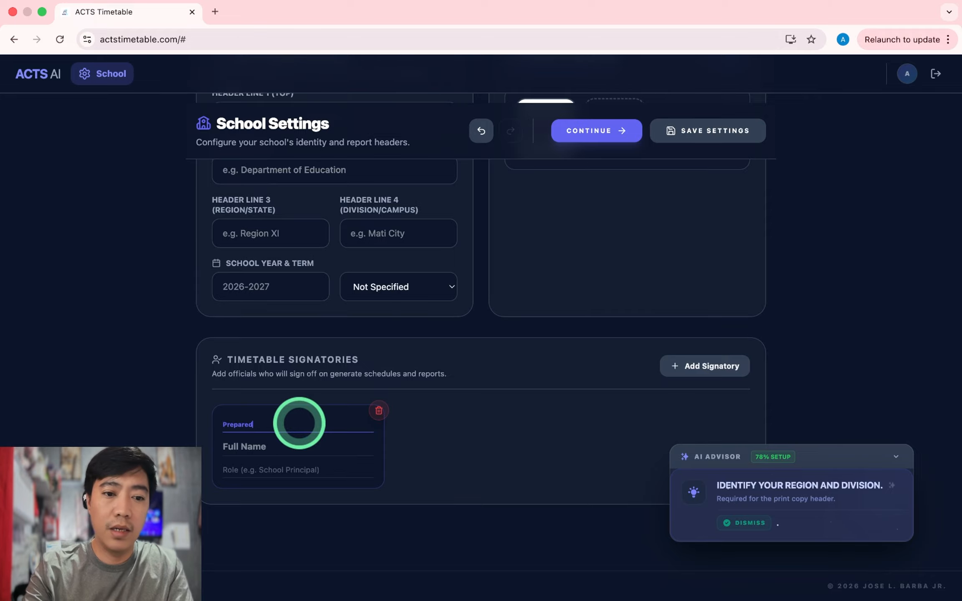
{"action": "type", "text": " BY:"}
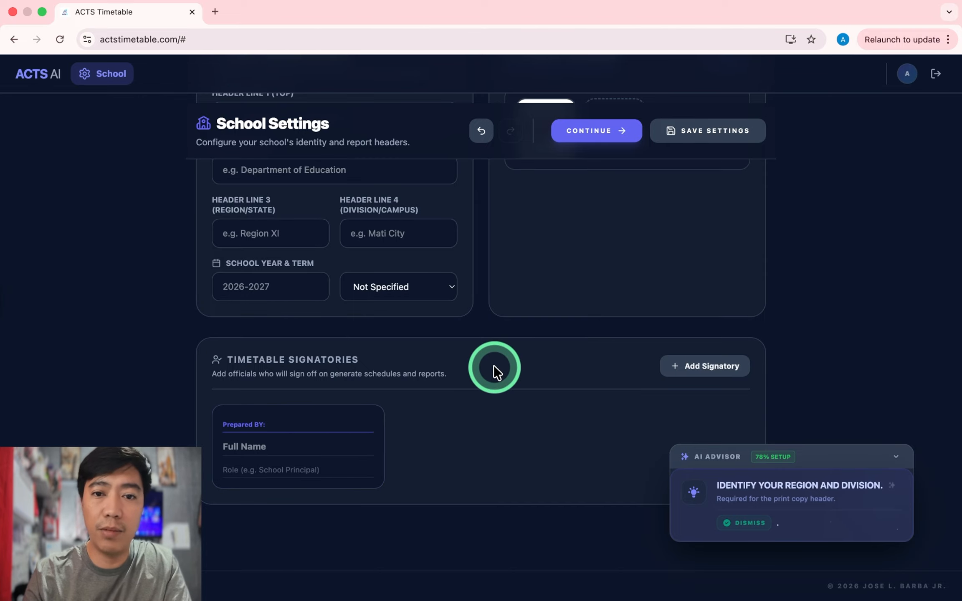
- Save the school settings and continue to the Data Input page
{"action": "scroll", "coordinate": [494, 368], "scroll_direction": "up", "scroll_amount": 15}
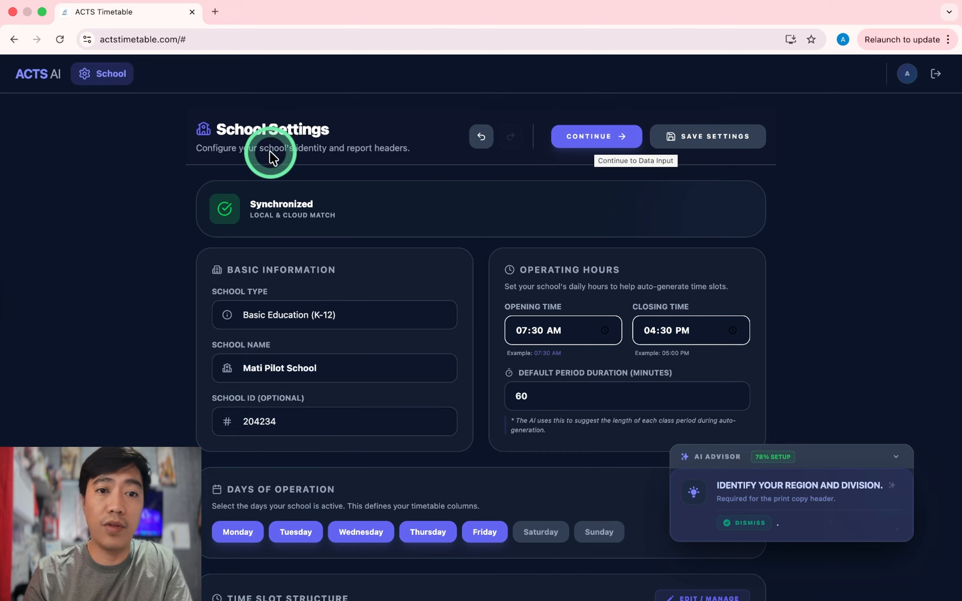
{"action": "left_click", "coordinate": [713, 137]}
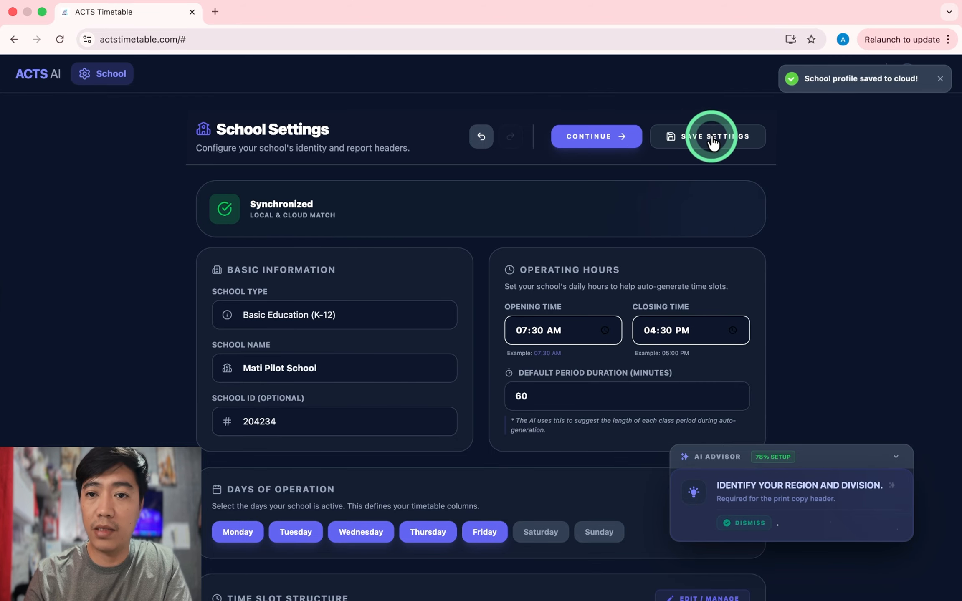
{"action": "left_click", "coordinate": [592, 134]}
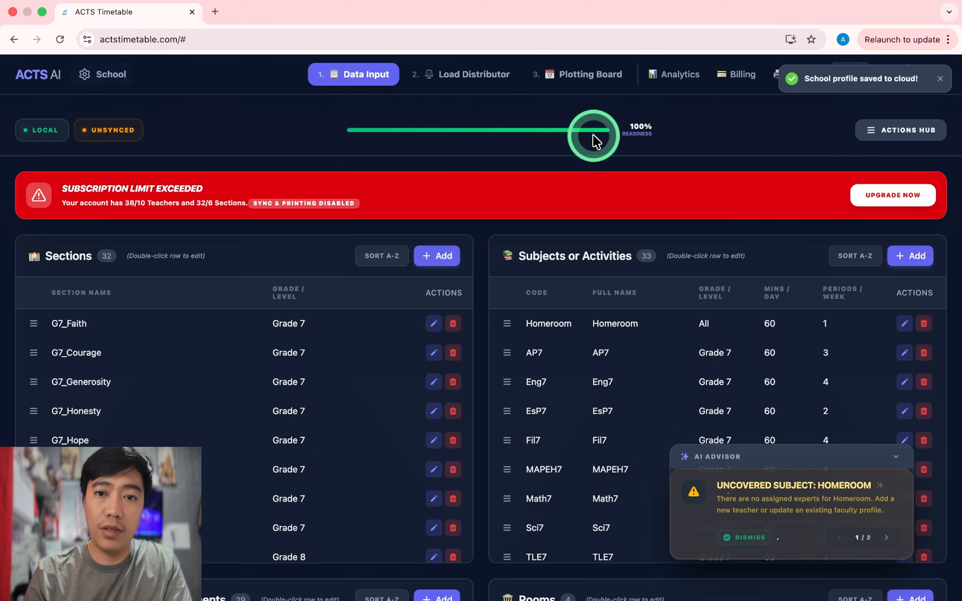
- Switch to the other browser window's ACTS Timetable and clear all data, including Sections in the items to remove
{"action": "key", "text": "ctrl+Left"}
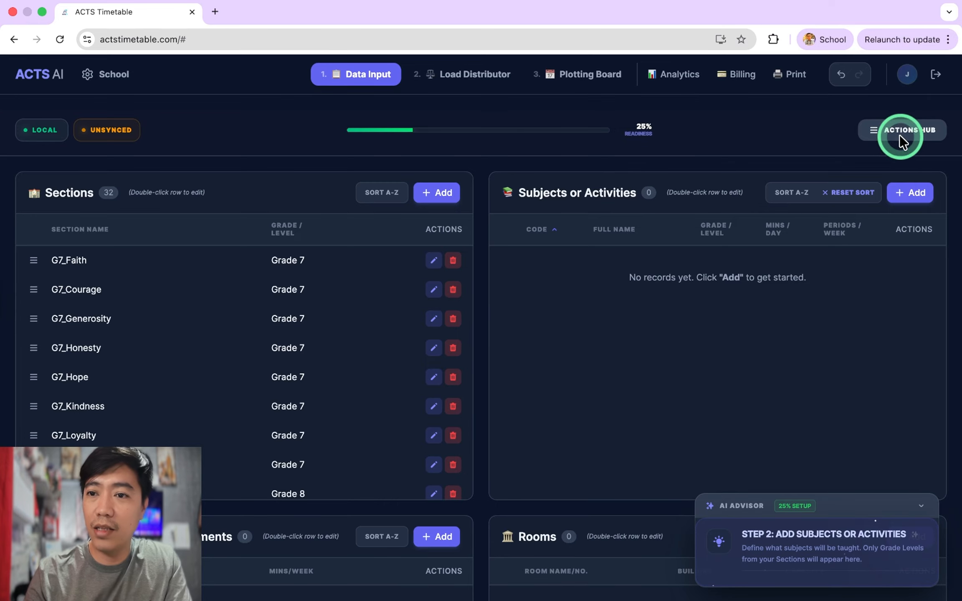
{"action": "left_click", "coordinate": [899, 134]}
{"action": "left_click", "coordinate": [903, 393]}
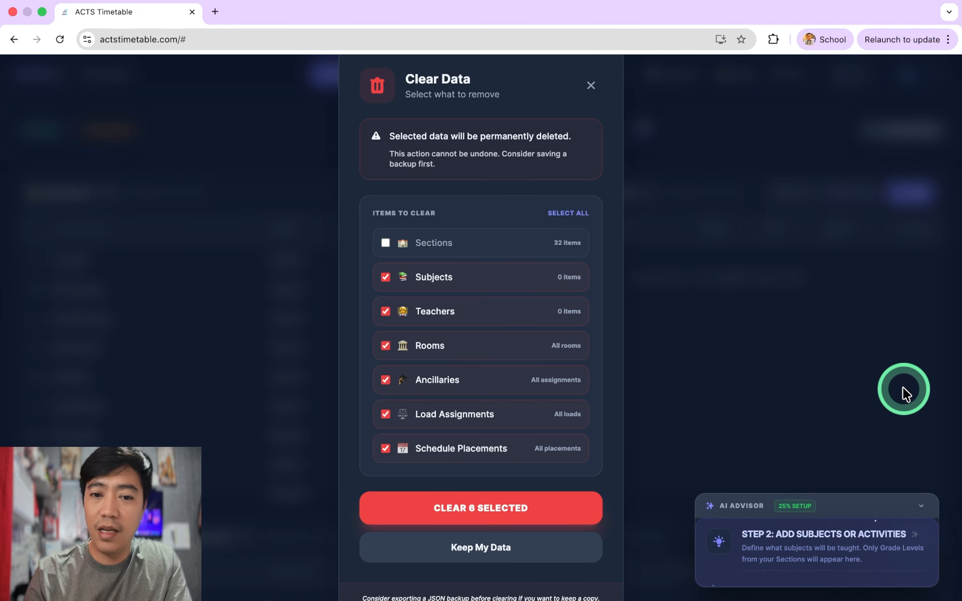
{"action": "left_click", "coordinate": [386, 243]}
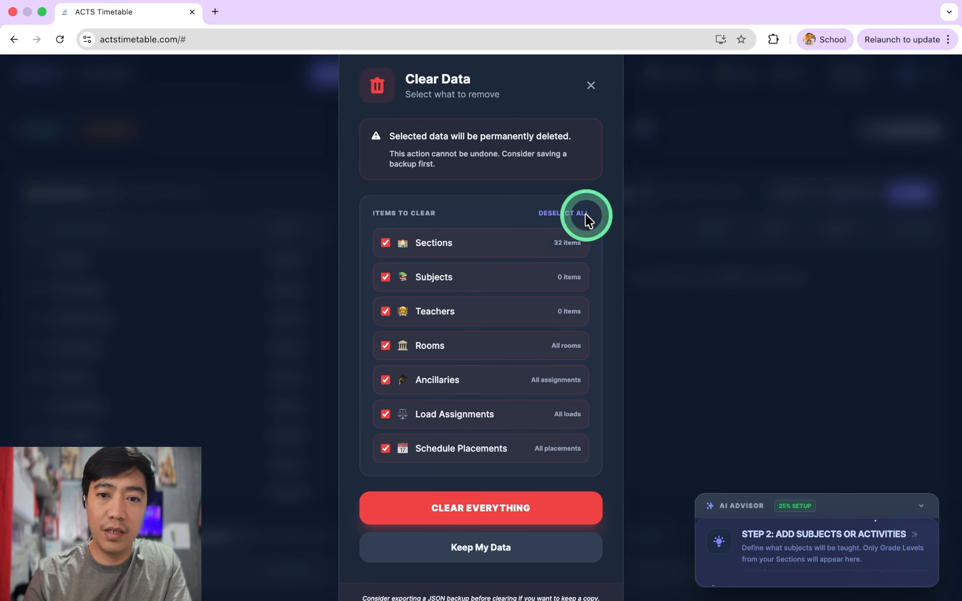
{"action": "left_click", "coordinate": [482, 510]}
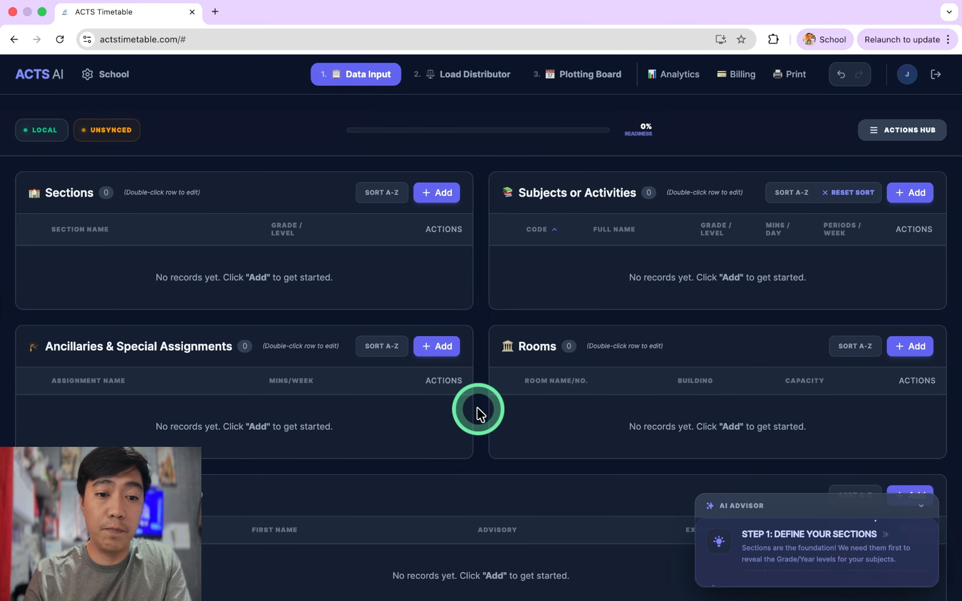
- Restore the local backup Mati Pilot High School - 2026-04-16 1917.json from Downloads and dismiss the notification
{"action": "scroll", "coordinate": [476, 407], "scroll_direction": "down", "scroll_amount": 2}
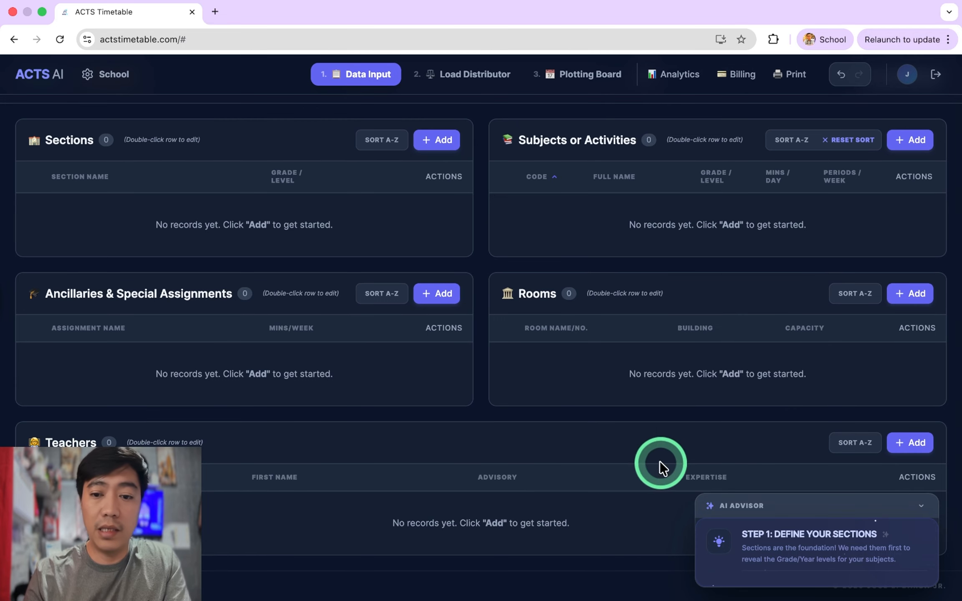
{"action": "scroll", "coordinate": [408, 479], "scroll_direction": "up", "scroll_amount": 2}
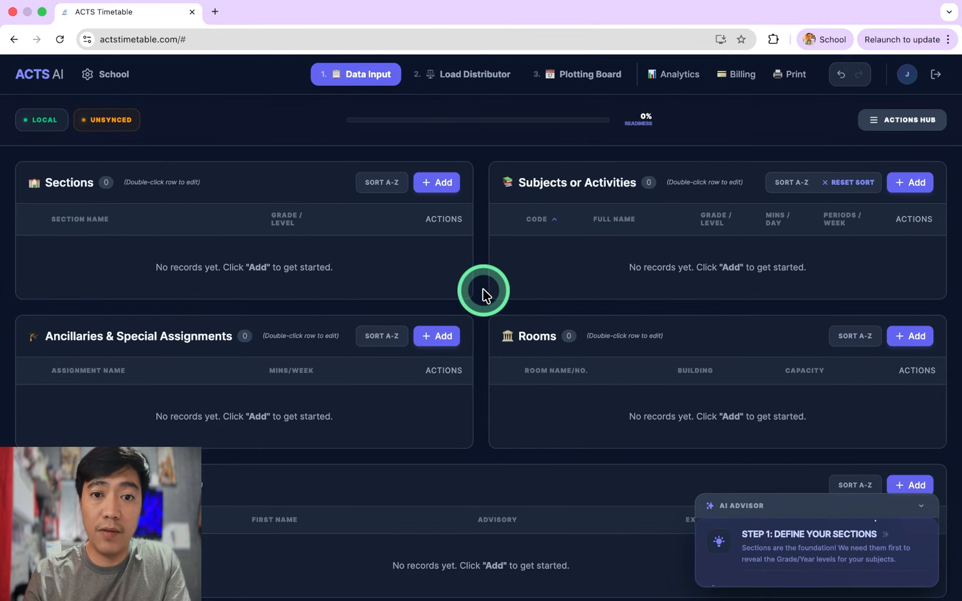
{"action": "left_click", "coordinate": [889, 118]}
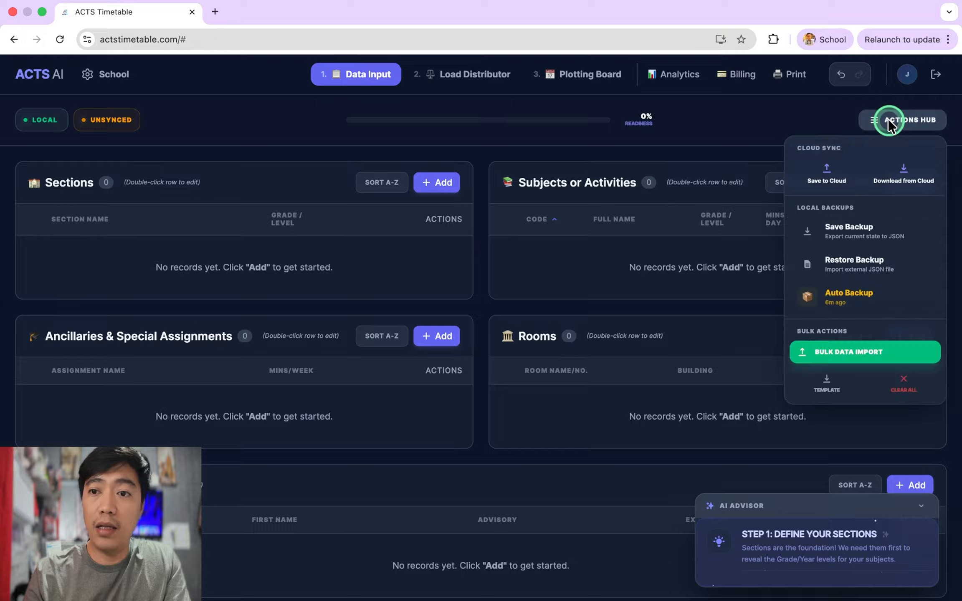
{"action": "left_click", "coordinate": [853, 260]}
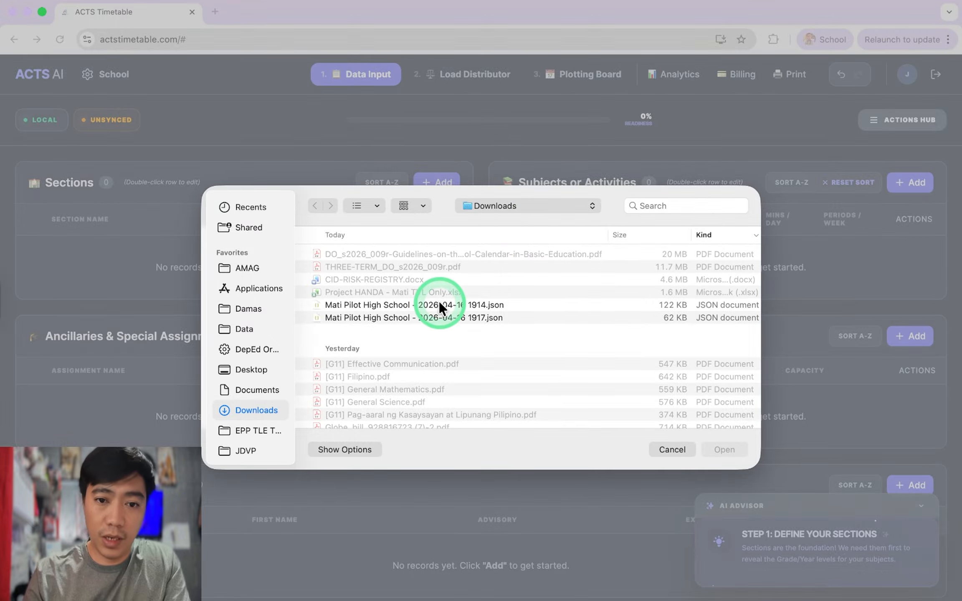
{"action": "left_click", "coordinate": [439, 317]}
{"action": "left_click", "coordinate": [723, 449]}
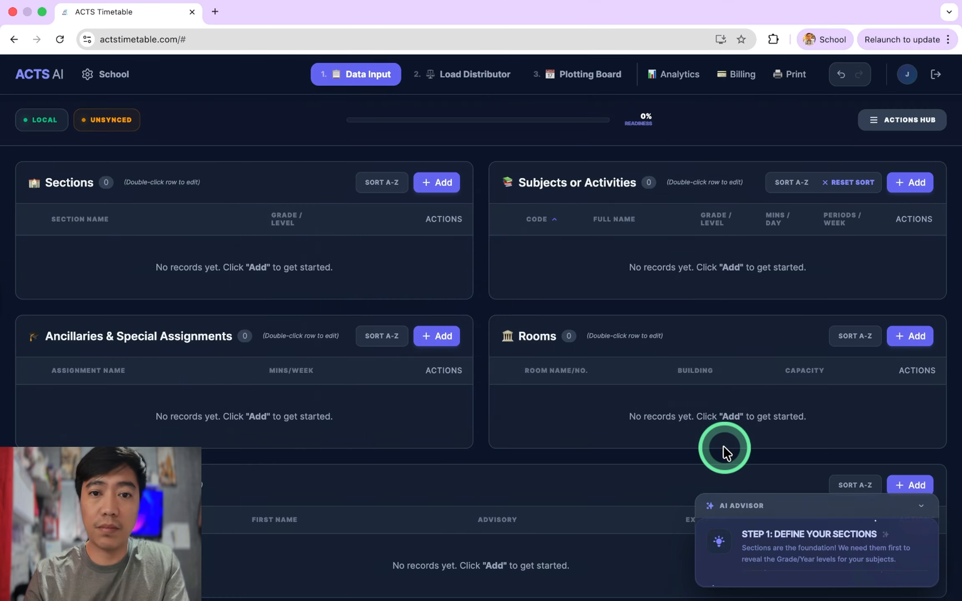
{"action": "scroll", "coordinate": [479, 324], "scroll_direction": "down", "scroll_amount": 1}
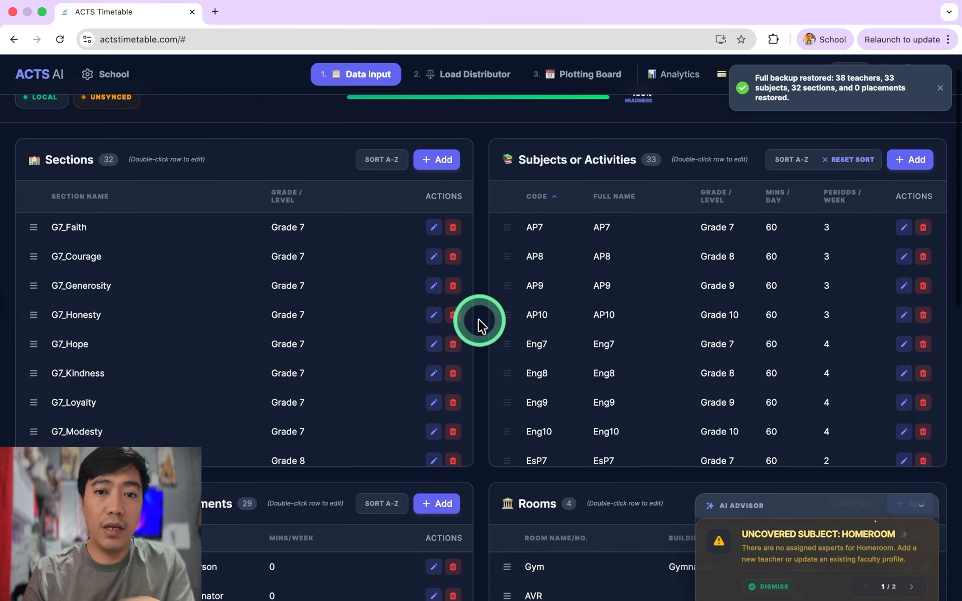
{"action": "left_click", "coordinate": [940, 88]}
{"action": "scroll", "coordinate": [793, 159], "scroll_direction": "up", "scroll_amount": 2}
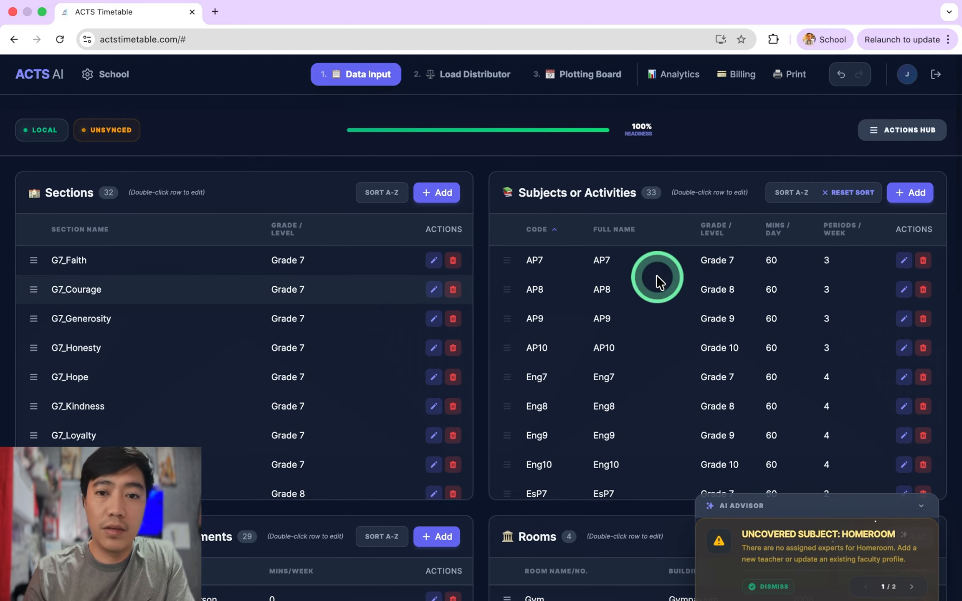
- Clear everything from the restored data, with all seven item types selected
{"action": "left_click", "coordinate": [901, 134]}
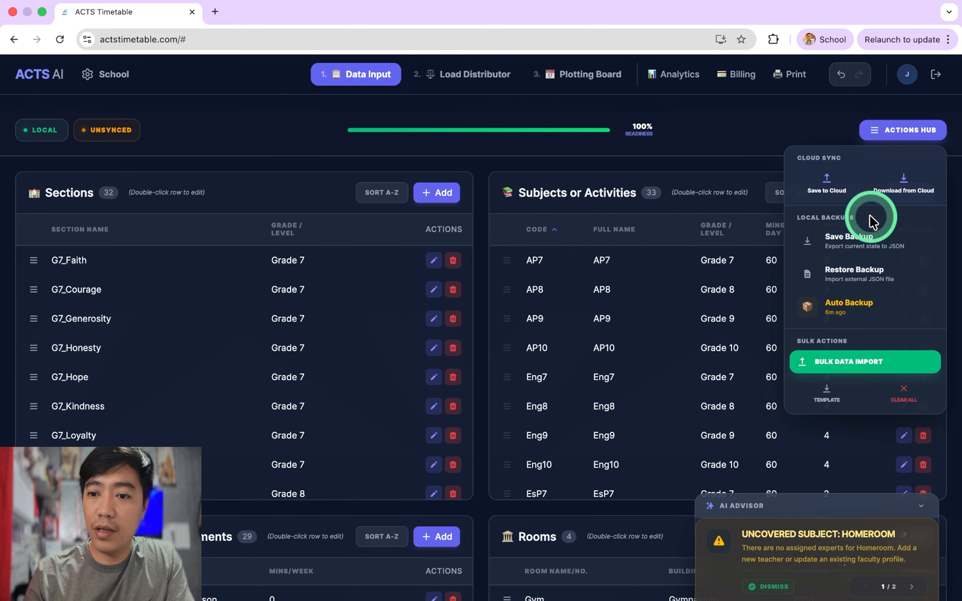
{"action": "left_click", "coordinate": [902, 397]}
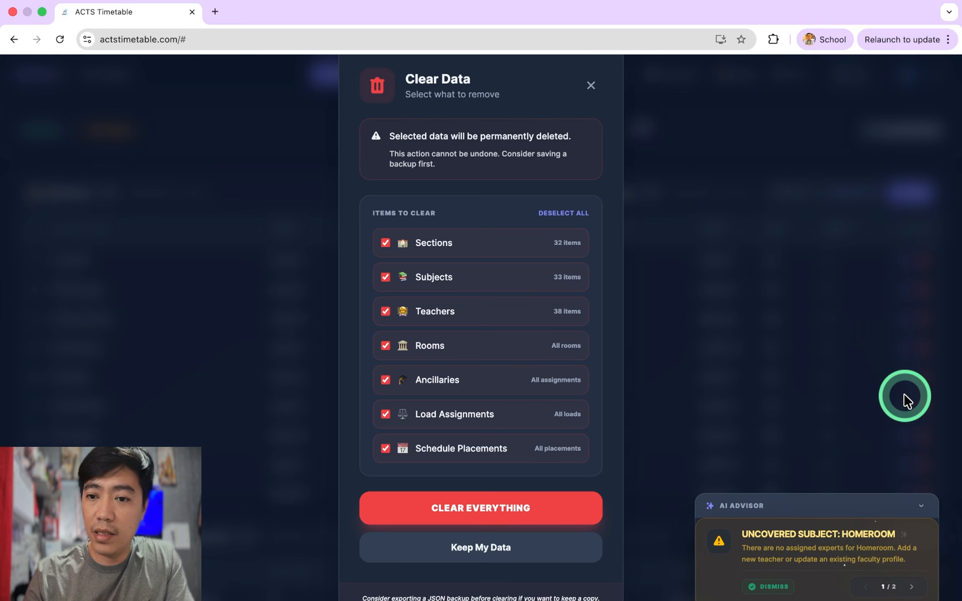
{"action": "left_click", "coordinate": [481, 514]}
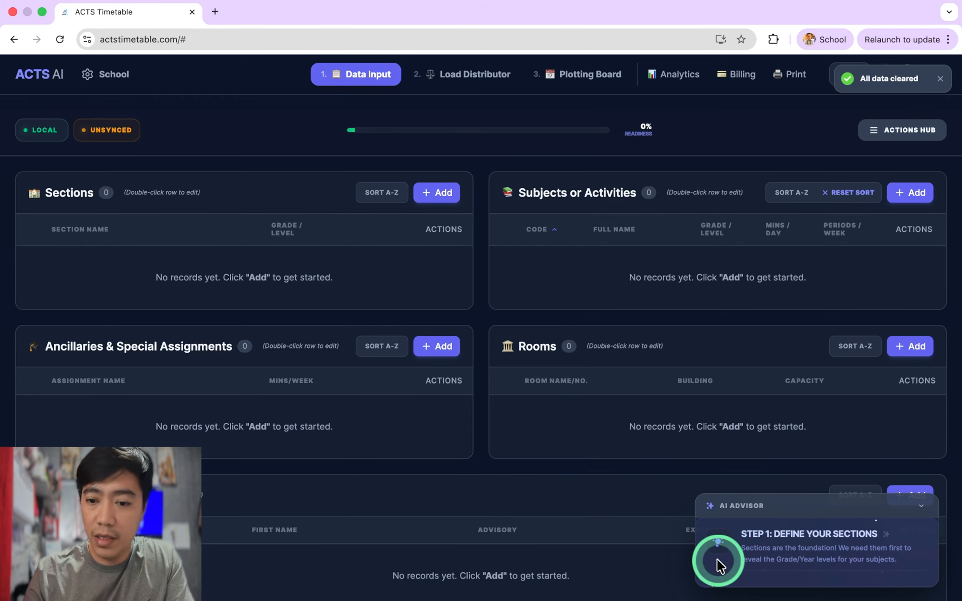
{"action": "left_click_drag", "start_coordinate": [815, 509], "coordinate": [745, 399]}
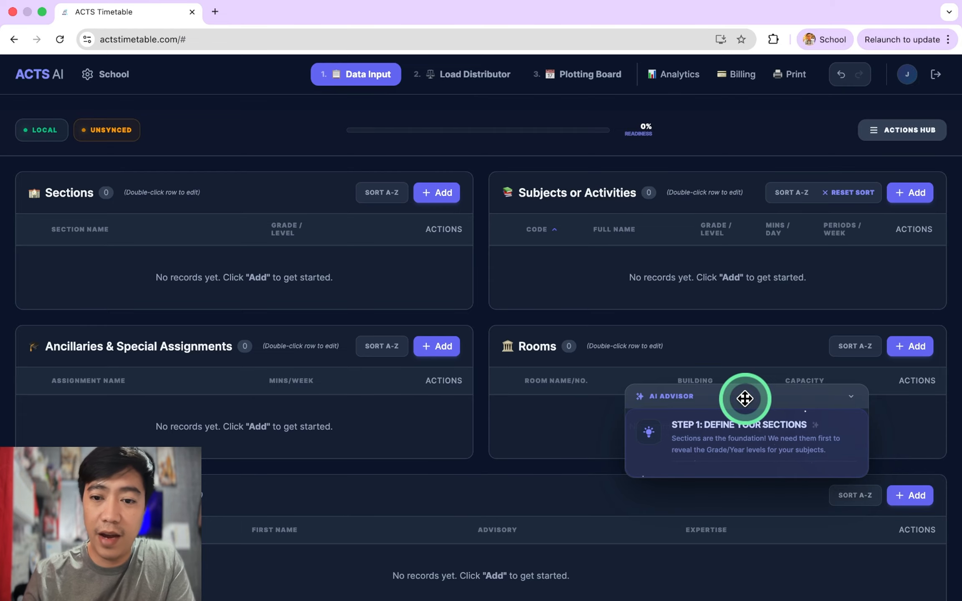
{"action": "left_click_drag", "start_coordinate": [745, 398], "coordinate": [818, 487]}
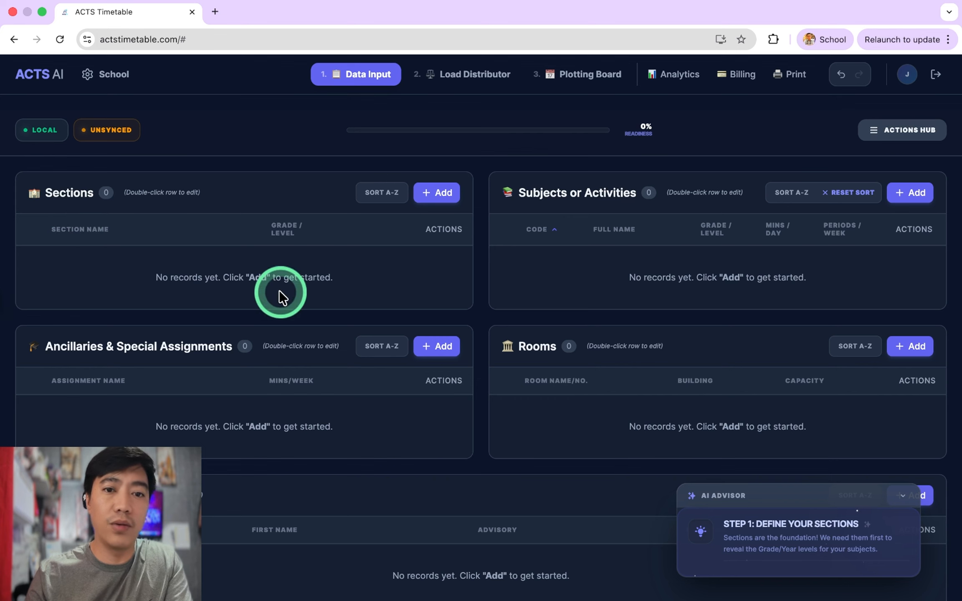
{"action": "left_click", "coordinate": [437, 194]}
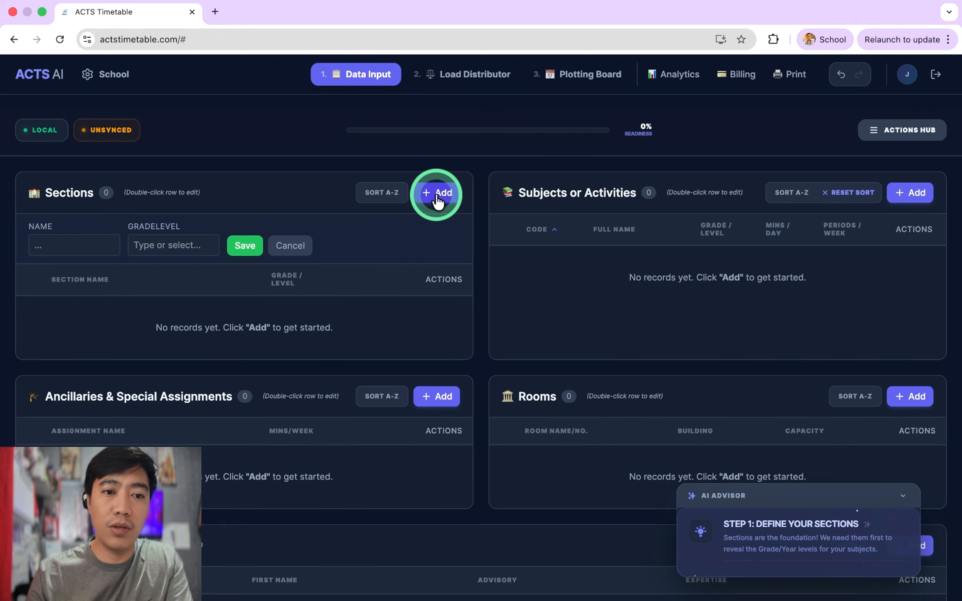
{"action": "left_click", "coordinate": [297, 247]}
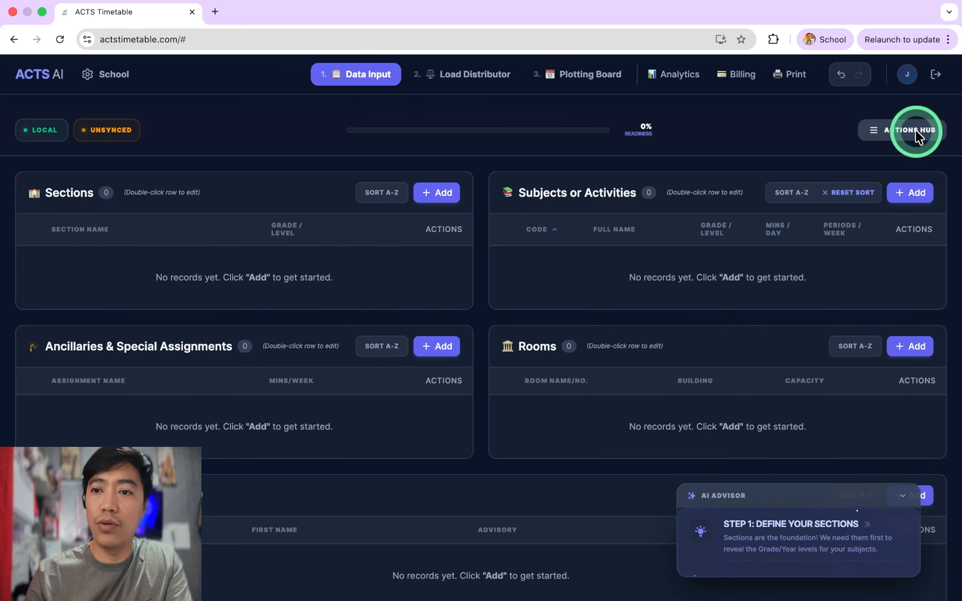
- Import the JSON backup Mati Pilot High School - 2026-04-16 1917.json from Downloads with Restore Backup
{"action": "left_click", "coordinate": [902, 130]}
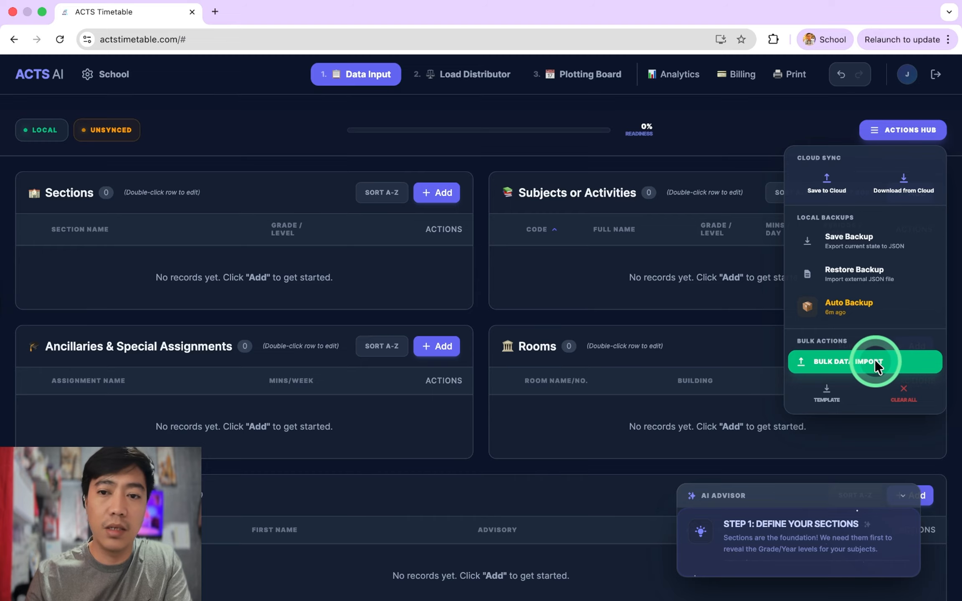
{"action": "left_click", "coordinate": [848, 269]}
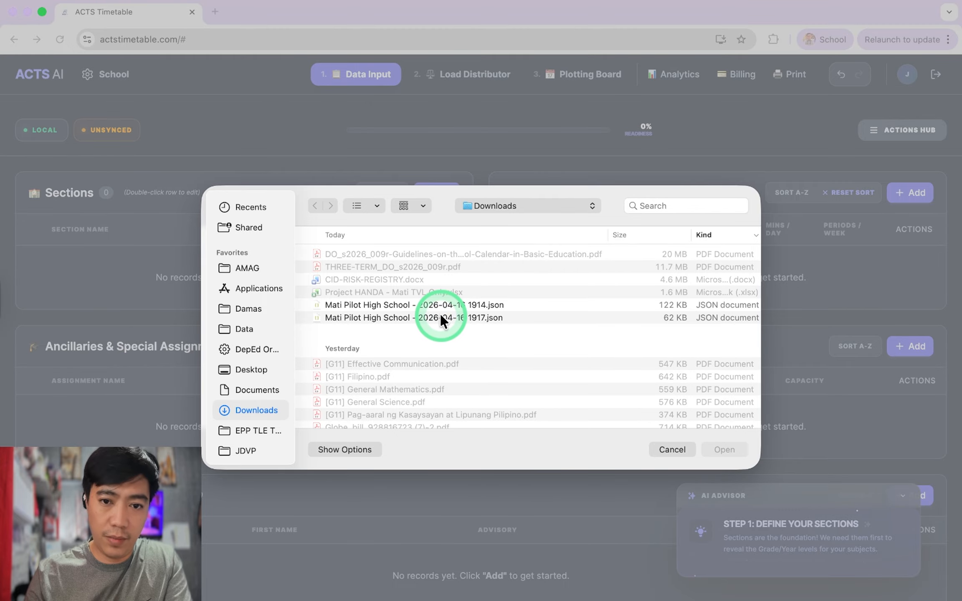
{"action": "left_click", "coordinate": [445, 318]}
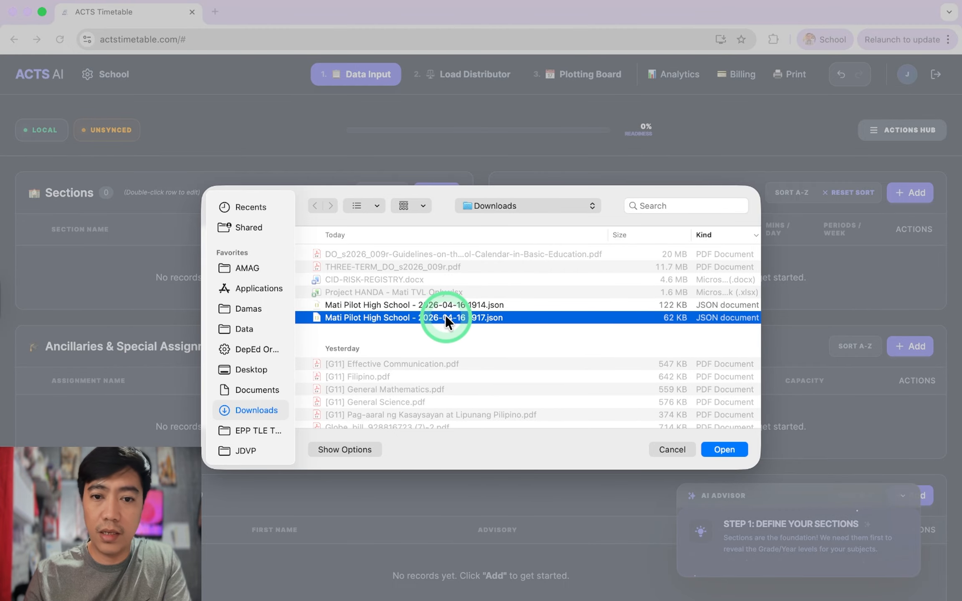
{"action": "left_click", "coordinate": [734, 456]}
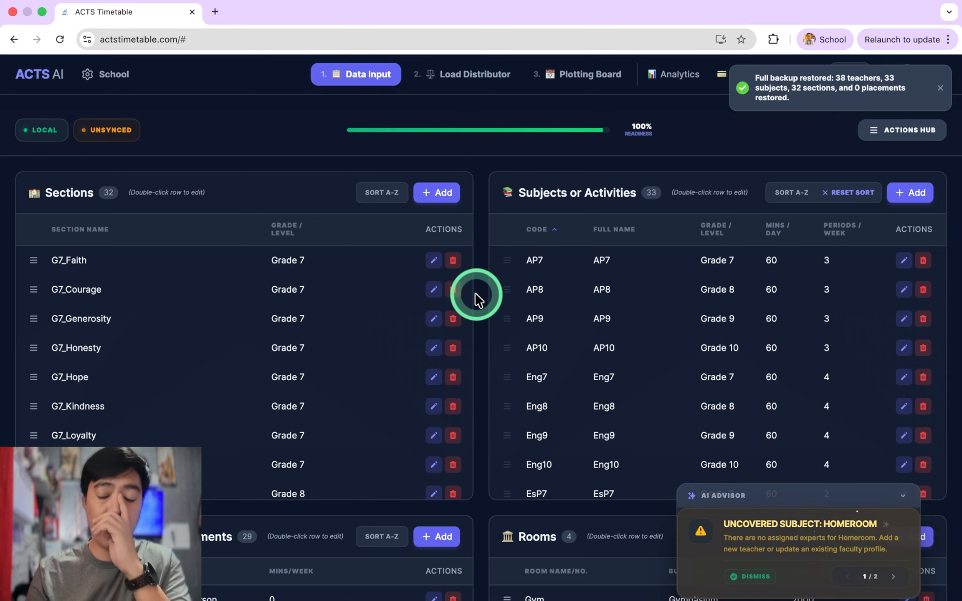
- Review the restored sections and subjects lists, and the teachers with their advisories and expertise
{"action": "scroll", "coordinate": [455, 307], "scroll_direction": "down", "scroll_amount": 3}
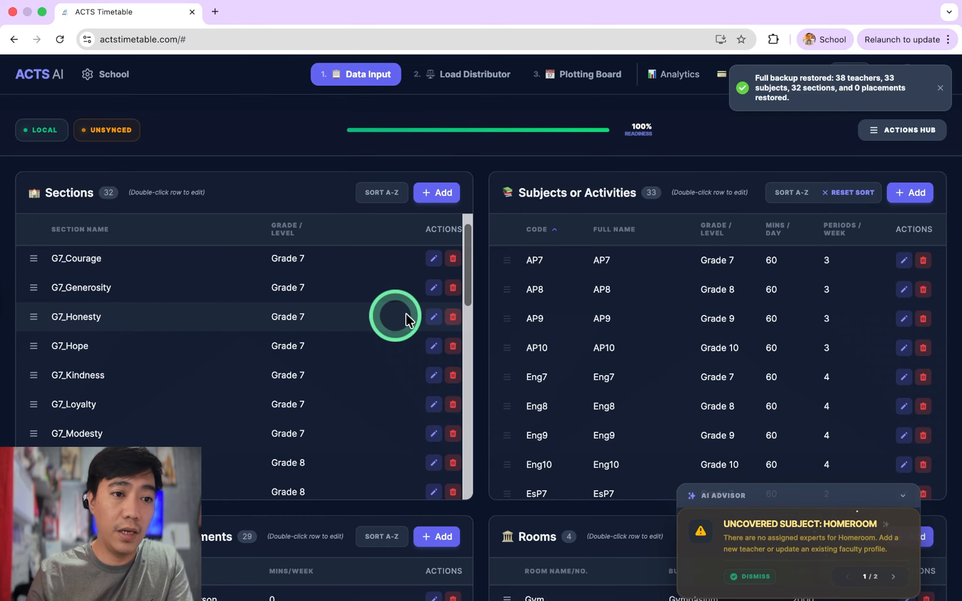
{"action": "scroll", "coordinate": [134, 324], "scroll_direction": "down", "scroll_amount": 1}
{"action": "scroll", "coordinate": [639, 401], "scroll_direction": "down", "scroll_amount": 10}
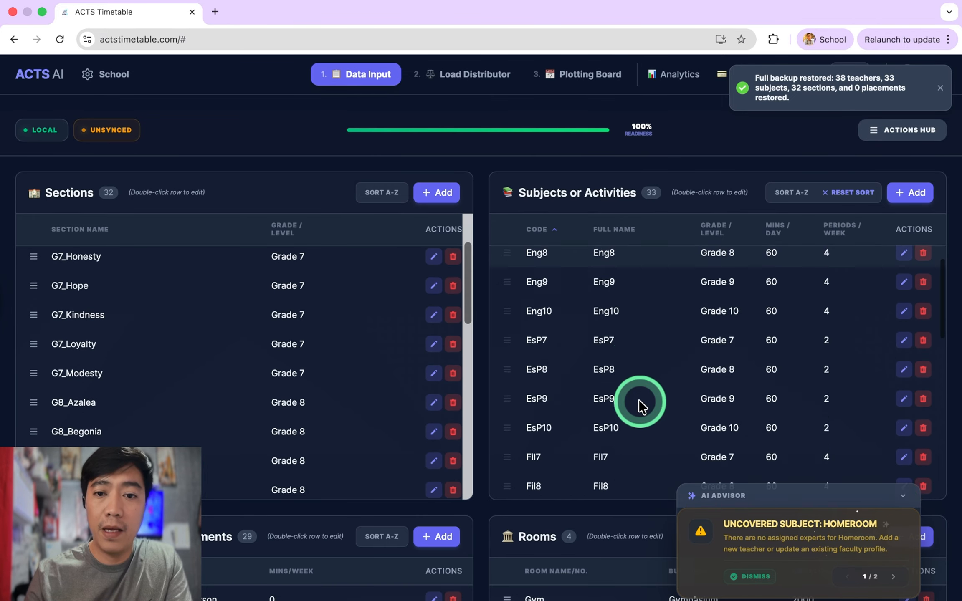
{"action": "scroll", "coordinate": [585, 403], "scroll_direction": "down", "scroll_amount": 5}
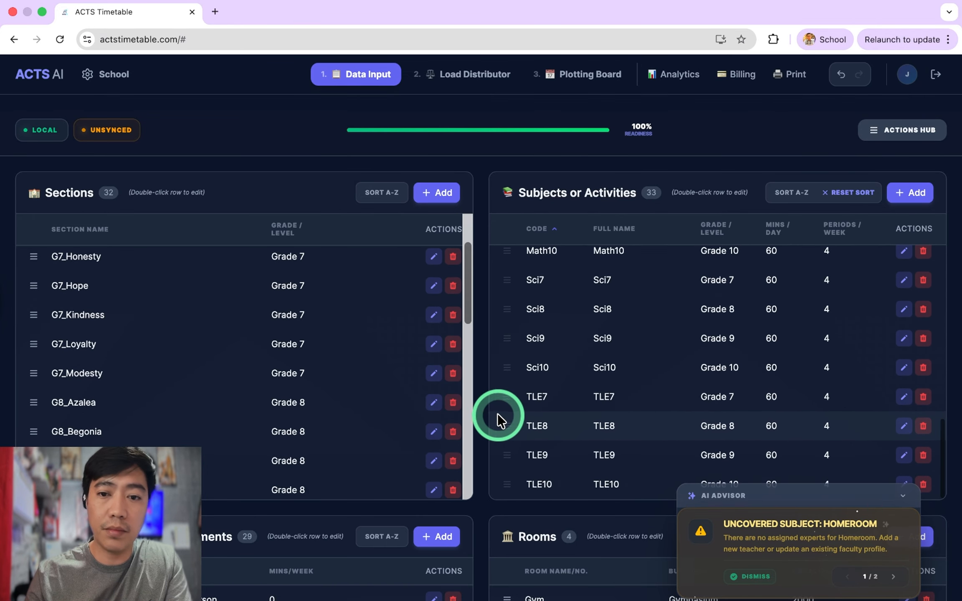
{"action": "scroll", "coordinate": [476, 421], "scroll_direction": "down", "scroll_amount": 15}
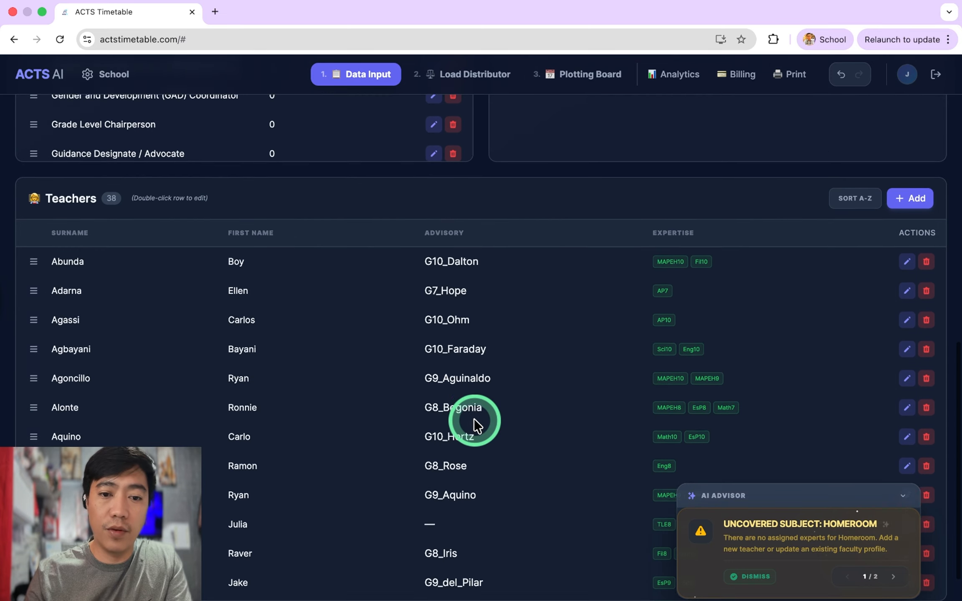
{"action": "scroll", "coordinate": [474, 423], "scroll_direction": "up", "scroll_amount": 2}
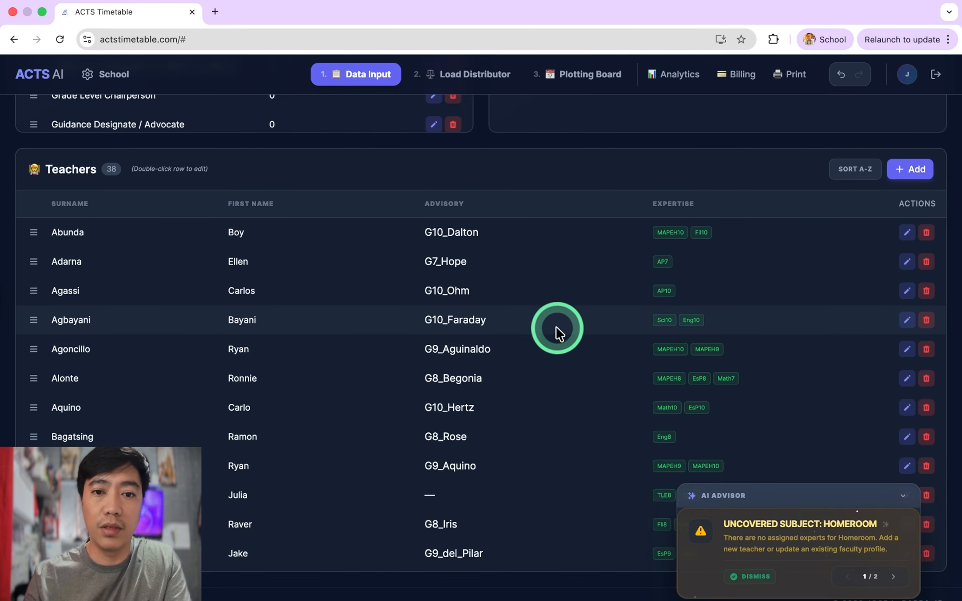
- Clear the subjects, teachers, rooms, ancillaries, load assignments and schedule placements, leaving Sections out of the selection
{"action": "scroll", "coordinate": [556, 332], "scroll_direction": "up", "scroll_amount": 10}
{"action": "scroll", "coordinate": [556, 328], "scroll_direction": "up", "scroll_amount": 5}
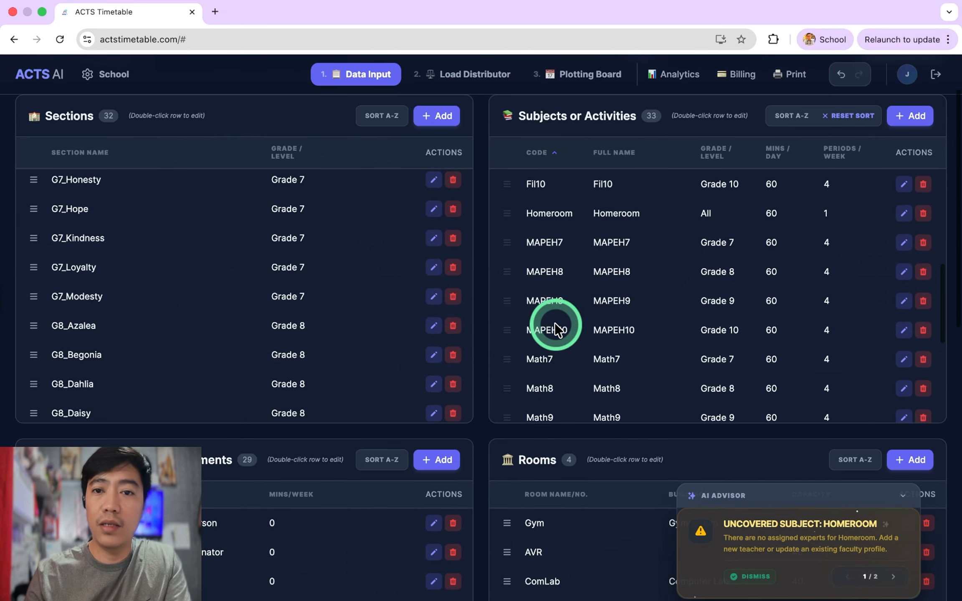
{"action": "scroll", "coordinate": [904, 188], "scroll_direction": "up", "scroll_amount": 5}
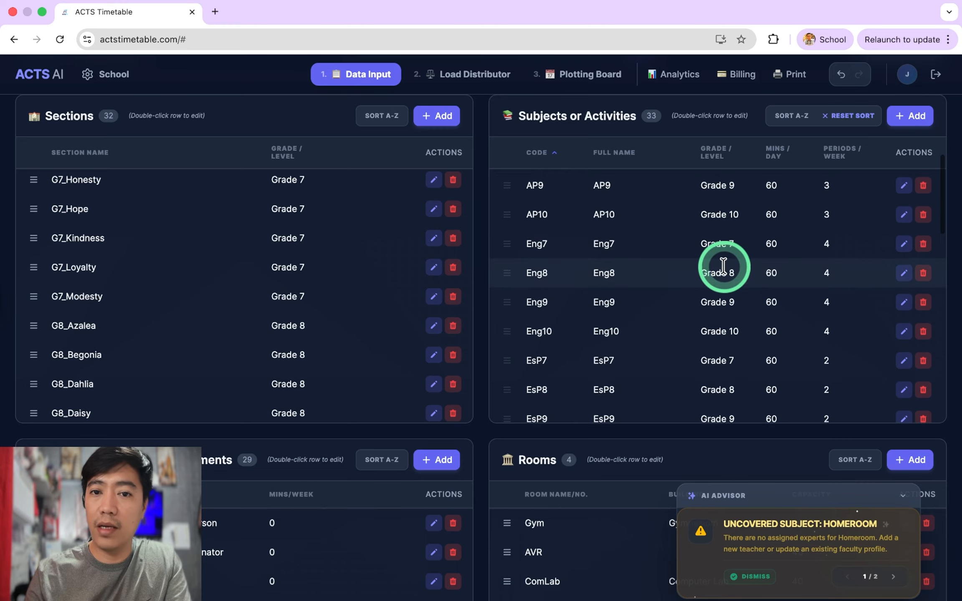
{"action": "scroll", "coordinate": [543, 257], "scroll_direction": "up", "scroll_amount": 2}
{"action": "scroll", "coordinate": [481, 236], "scroll_direction": "up", "scroll_amount": 3}
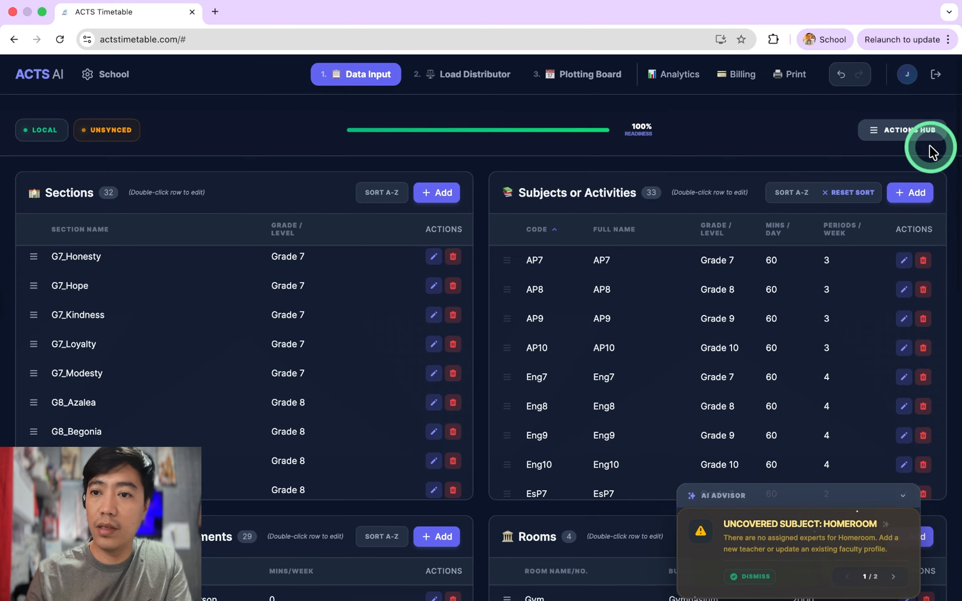
{"action": "left_click", "coordinate": [929, 144]}
{"action": "left_click", "coordinate": [906, 385]}
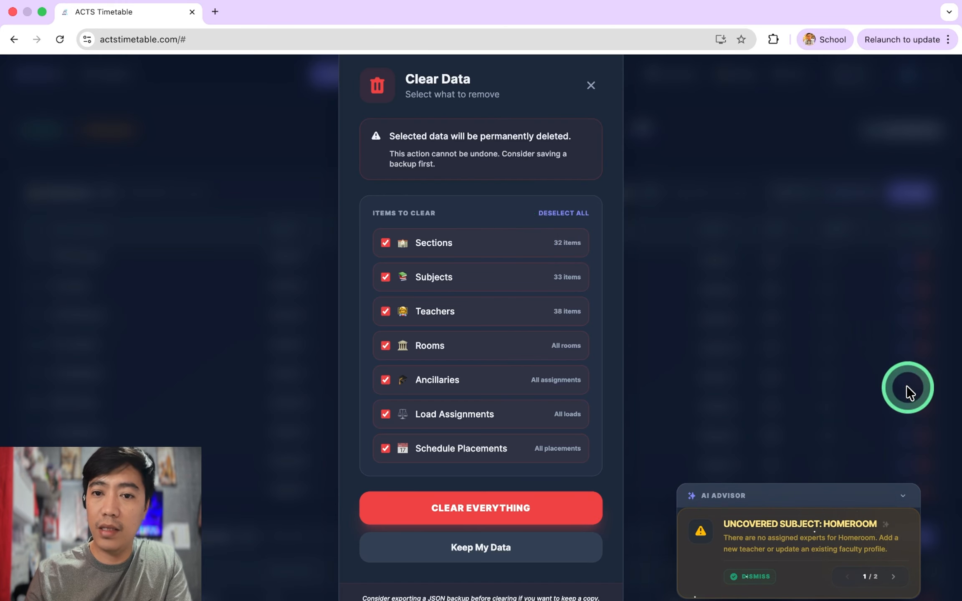
{"action": "left_click", "coordinate": [383, 242]}
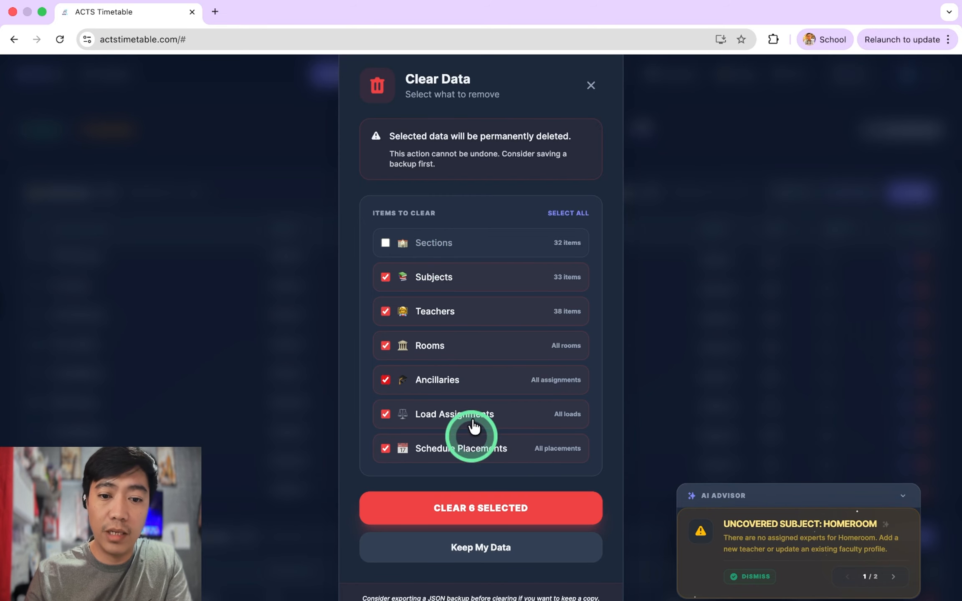
{"action": "left_click", "coordinate": [471, 517]}
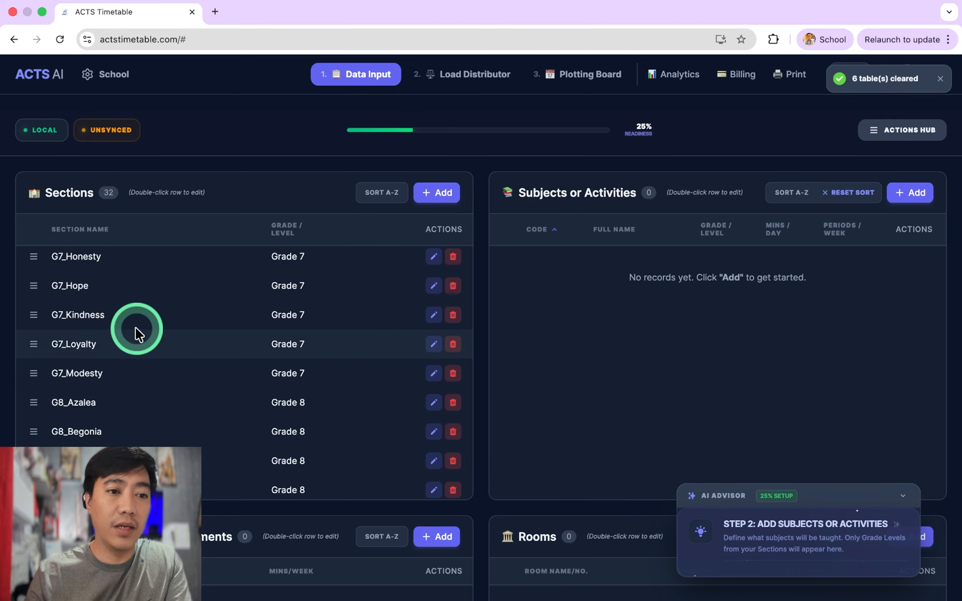
- Move the AI Advisor panel up so it no longer covers the Rooms table's Add control
{"action": "right_click", "coordinate": [320, 407]}
{"action": "left_click", "coordinate": [798, 443]}
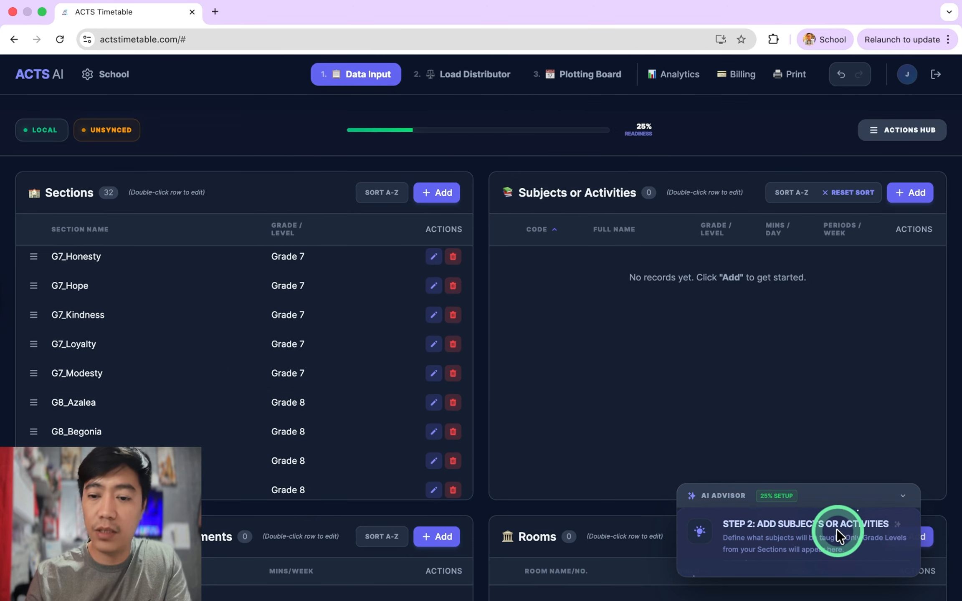
{"action": "left_click_drag", "start_coordinate": [798, 501], "coordinate": [812, 439]}
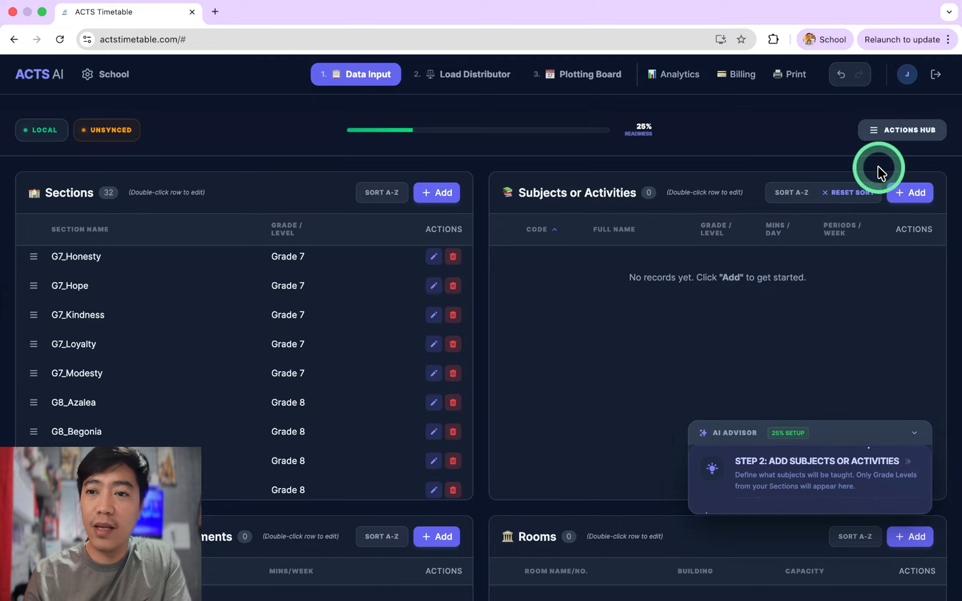
- Restore the local backup Mati Pilot High School - 2026-04-16 1917.json from Downloads into the partly cleared data
{"action": "left_click", "coordinate": [886, 132]}
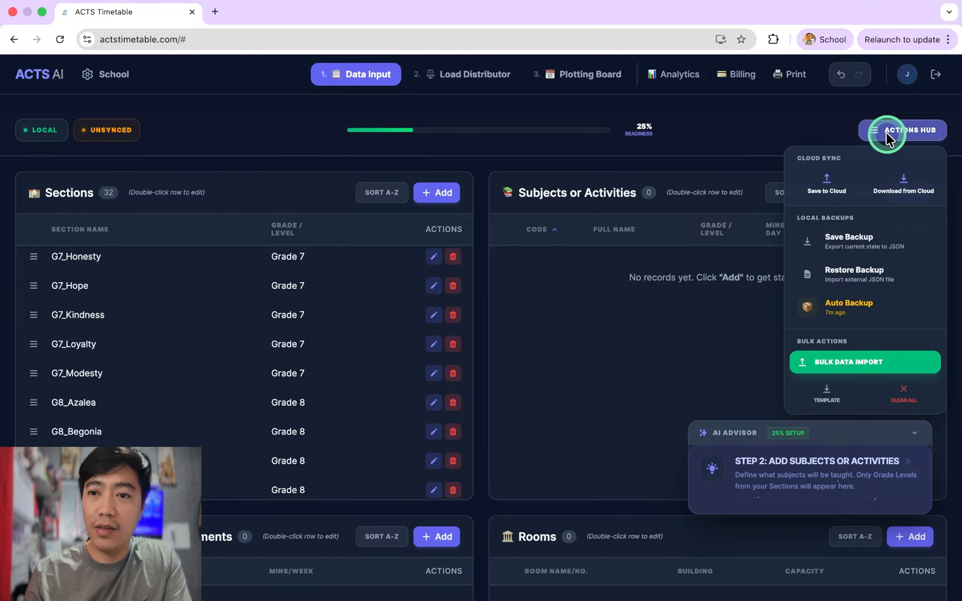
{"action": "left_click", "coordinate": [855, 287]}
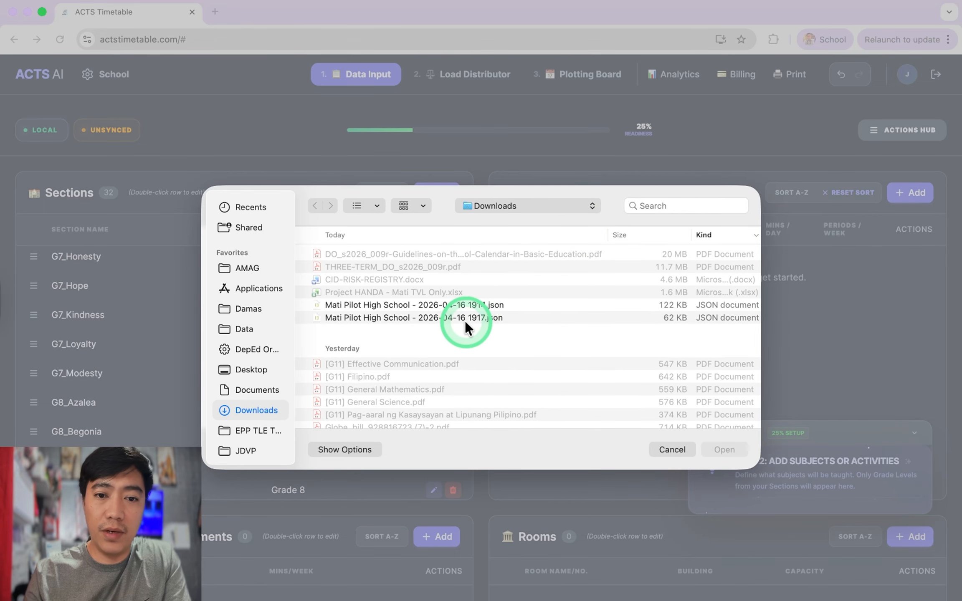
{"action": "left_click", "coordinate": [465, 321]}
{"action": "left_click", "coordinate": [724, 449]}
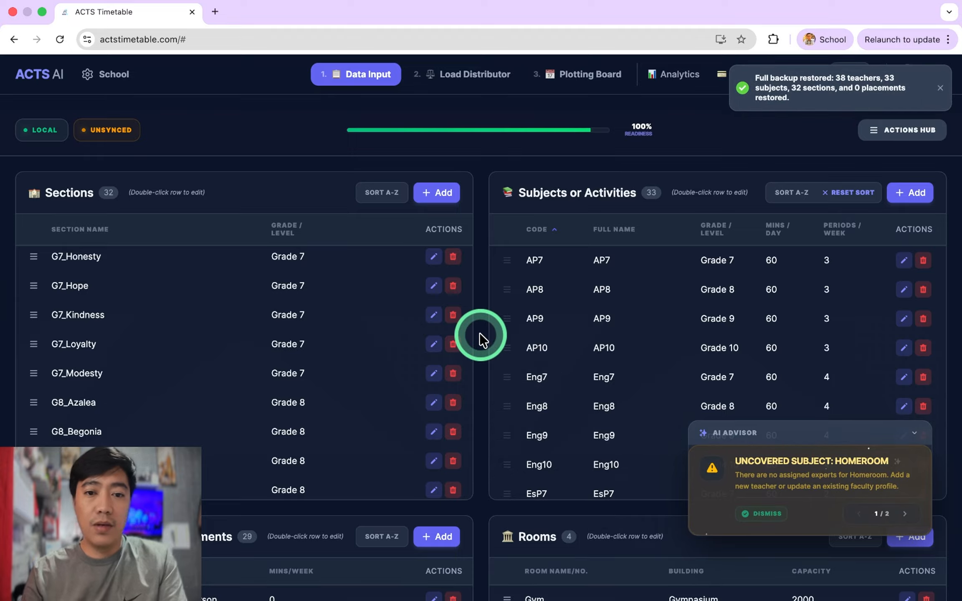
- Check the restored ancillaries, rooms and teachers lists, including each teacher's advisory and expertise
{"action": "scroll", "coordinate": [479, 333], "scroll_direction": "down", "scroll_amount": 2}
{"action": "scroll", "coordinate": [479, 333], "scroll_direction": "down", "scroll_amount": 15}
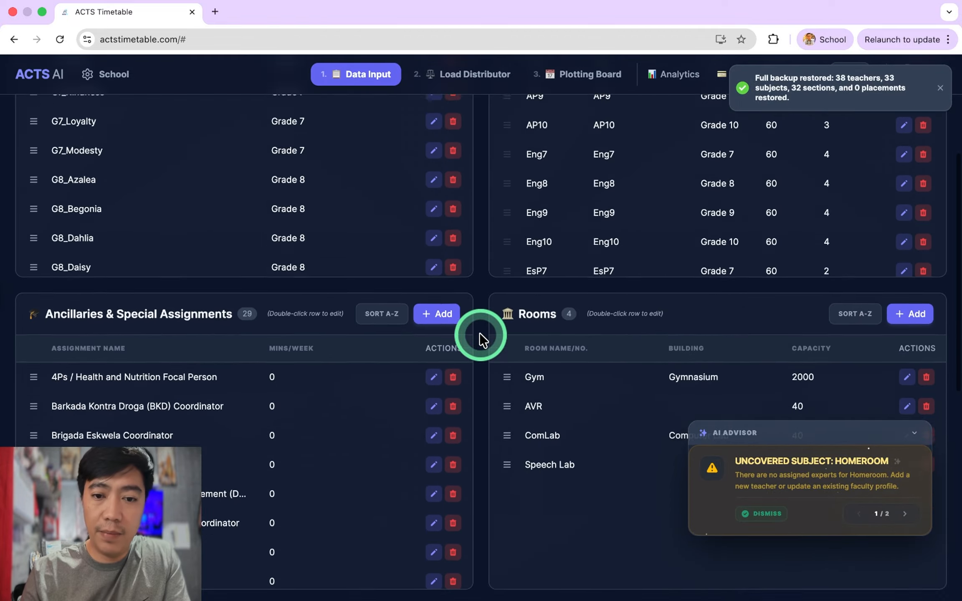
{"action": "scroll", "coordinate": [514, 400], "scroll_direction": "down", "scroll_amount": 1}
{"action": "scroll", "coordinate": [514, 400], "scroll_direction": "up", "scroll_amount": 1}
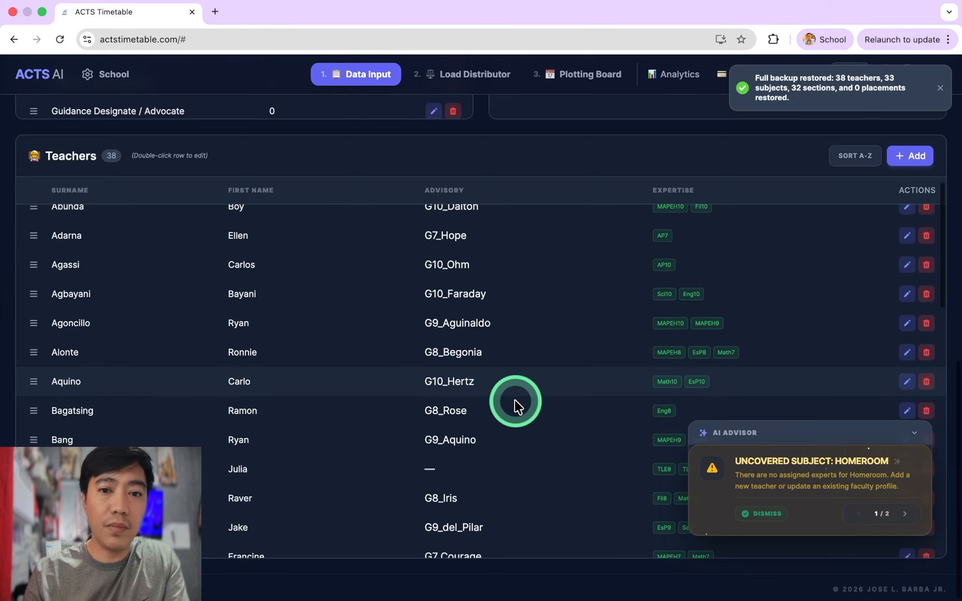
{"action": "scroll", "coordinate": [298, 376], "scroll_direction": "down", "scroll_amount": 5}
{"action": "scroll", "coordinate": [297, 376], "scroll_direction": "up", "scroll_amount": 5}
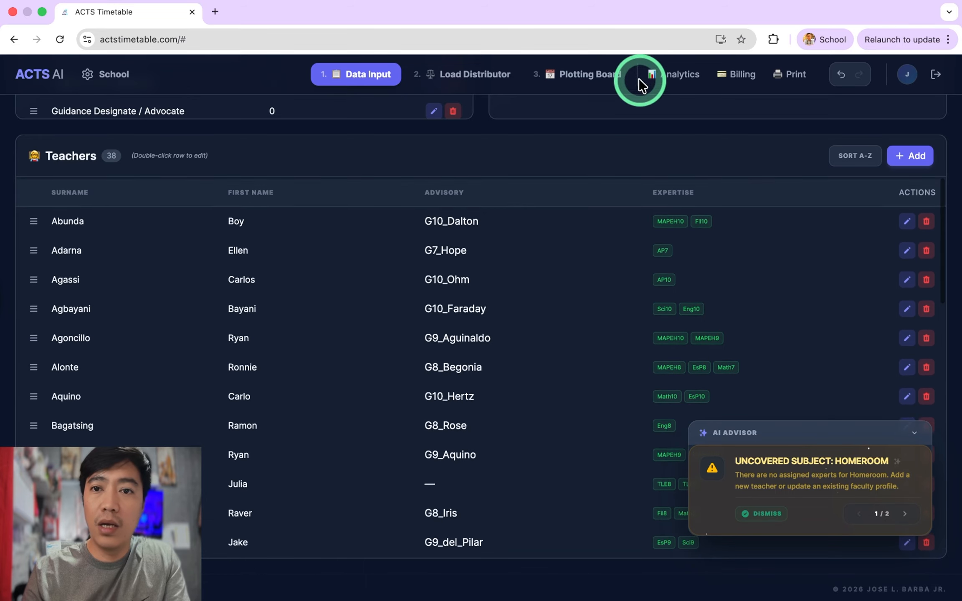
- View the Analytics Dashboard's summary, teacher load balance and subject status, and return to the Data Input page
{"action": "left_click", "coordinate": [678, 75]}
{"action": "scroll", "coordinate": [475, 260], "scroll_direction": "up", "scroll_amount": 7}
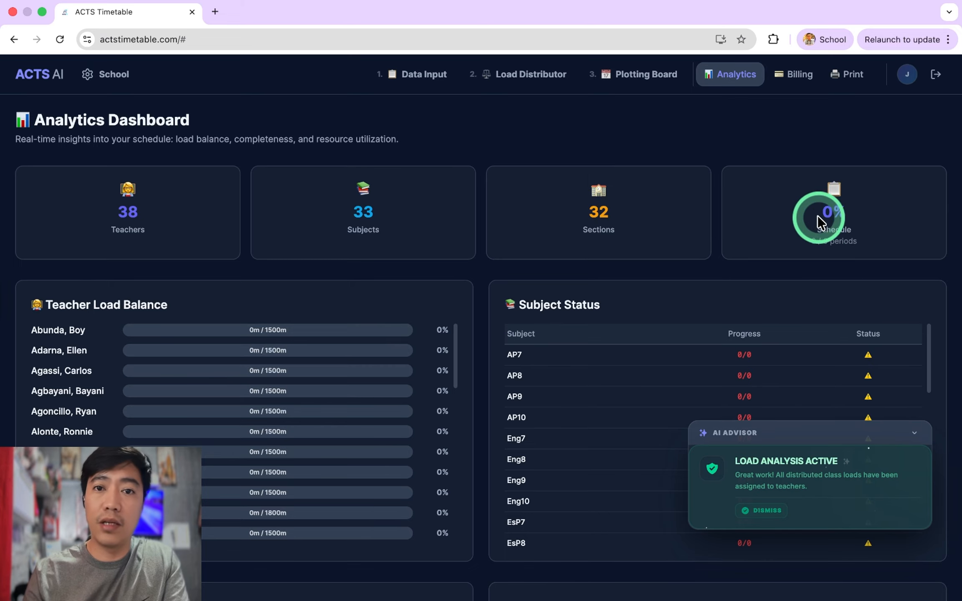
{"action": "left_click", "coordinate": [418, 73]}
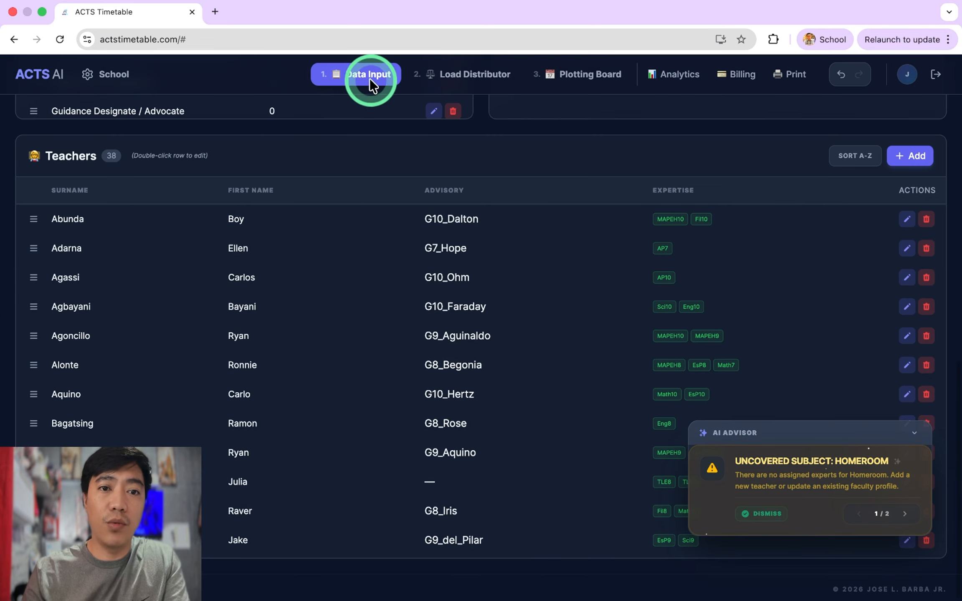
{"action": "scroll", "coordinate": [553, 263], "scroll_direction": "up", "scroll_amount": 15}
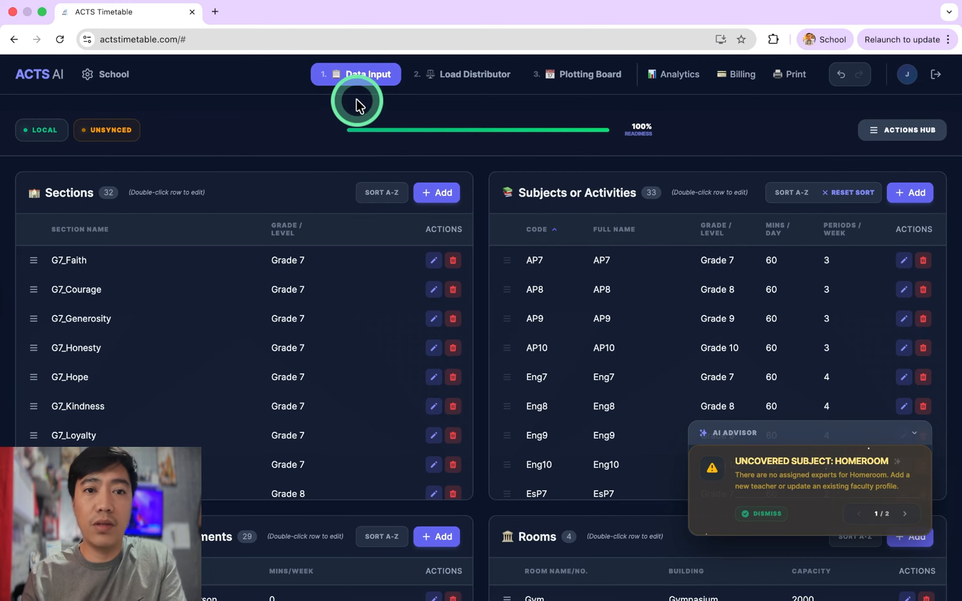
- Examine the teacher load cards and the Distribution Checklist of subjects in the Load Distributor
{"action": "left_click", "coordinate": [480, 77]}
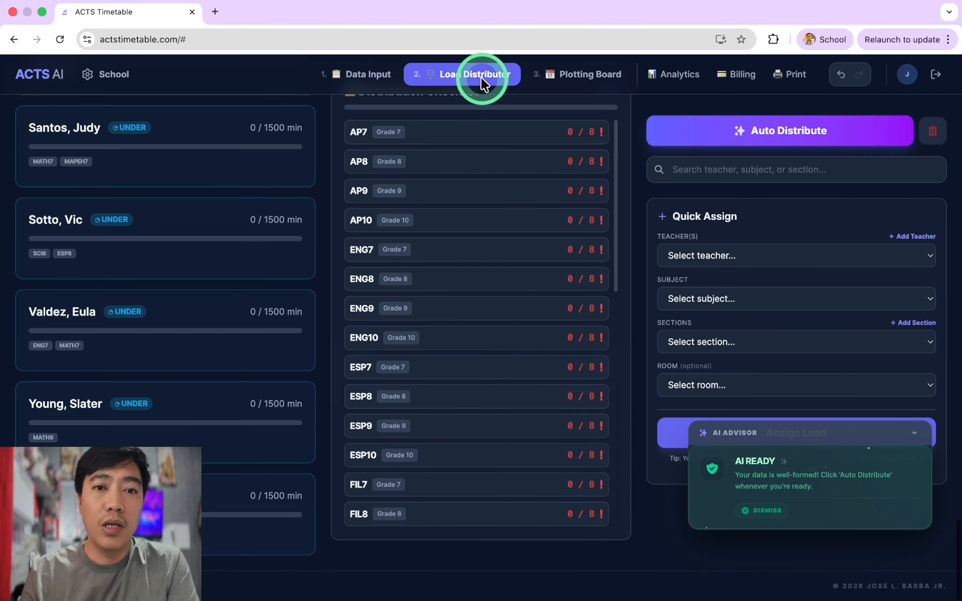
{"action": "scroll", "coordinate": [321, 255], "scroll_direction": "up", "scroll_amount": 20}
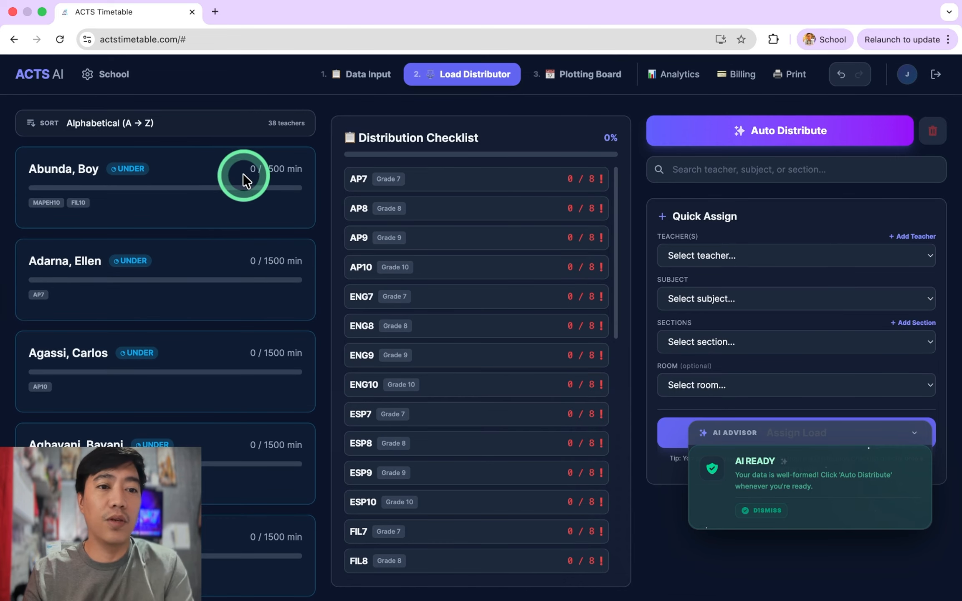
{"action": "scroll", "coordinate": [171, 236], "scroll_direction": "down", "scroll_amount": 20}
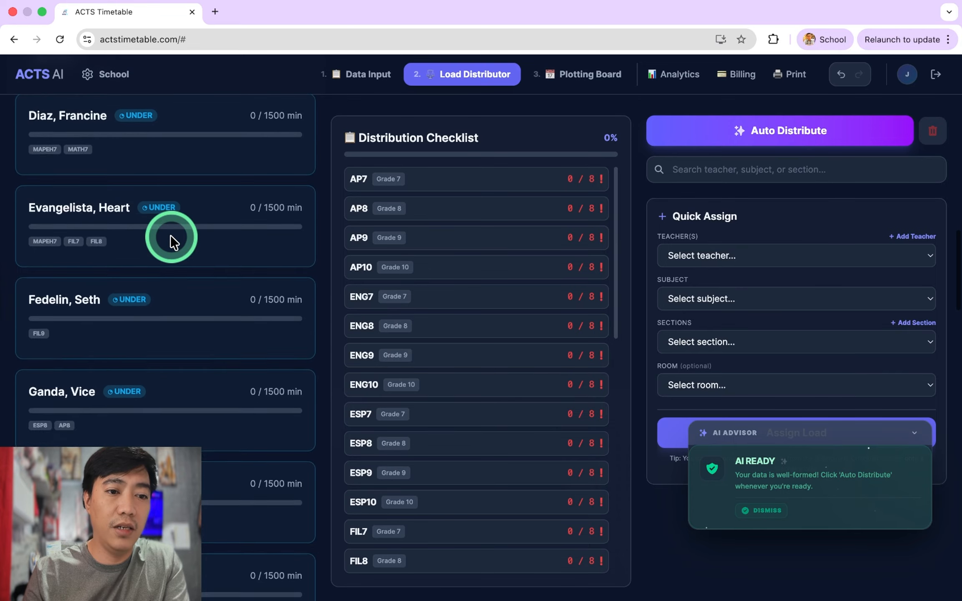
{"action": "scroll", "coordinate": [171, 235], "scroll_direction": "up", "scroll_amount": 15}
{"action": "scroll", "coordinate": [171, 235], "scroll_direction": "down", "scroll_amount": 12}
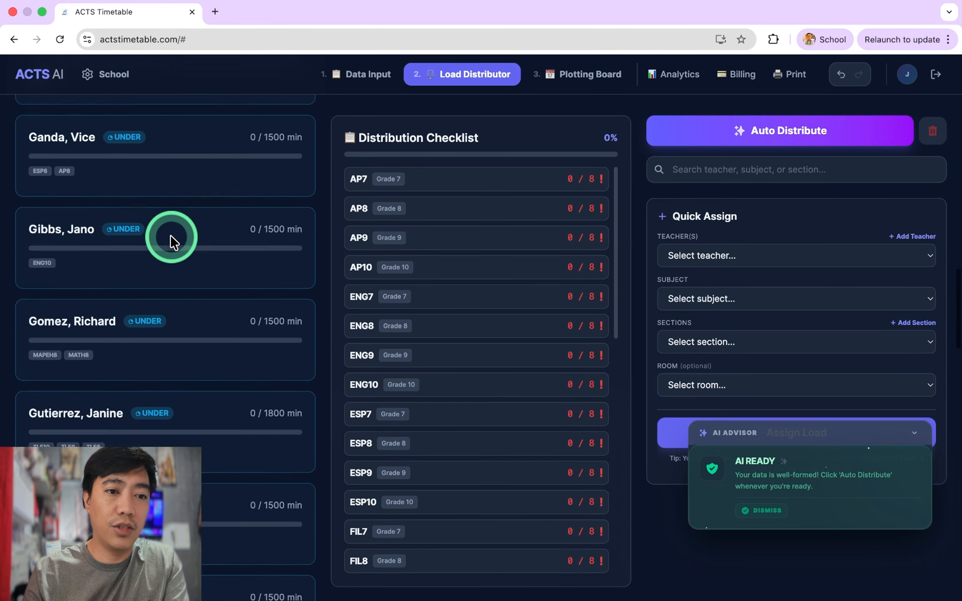
{"action": "scroll", "coordinate": [171, 235], "scroll_direction": "up", "scroll_amount": 15}
{"action": "scroll", "coordinate": [467, 295], "scroll_direction": "down", "scroll_amount": 12}
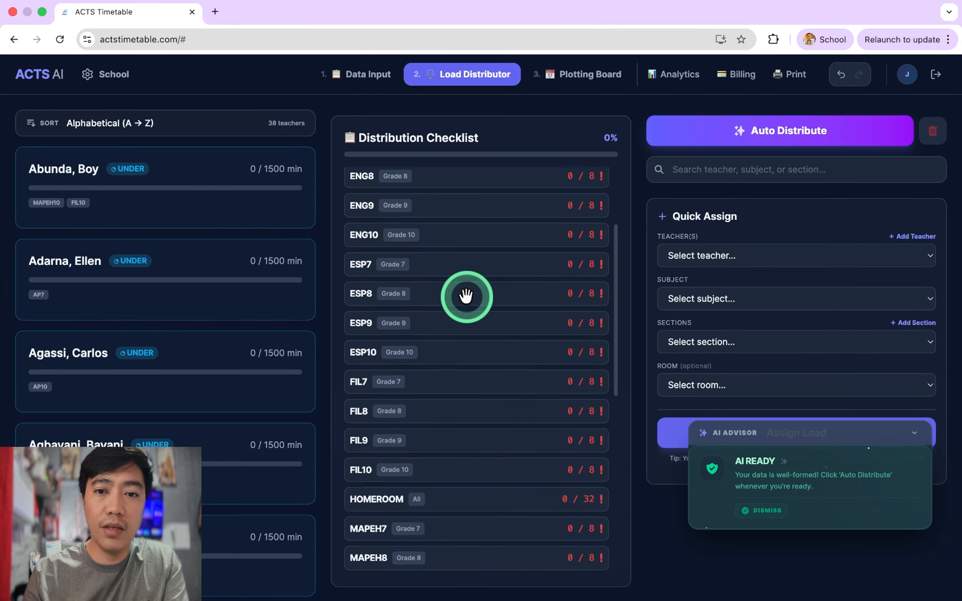
{"action": "scroll", "coordinate": [466, 295], "scroll_direction": "up", "scroll_amount": 12}
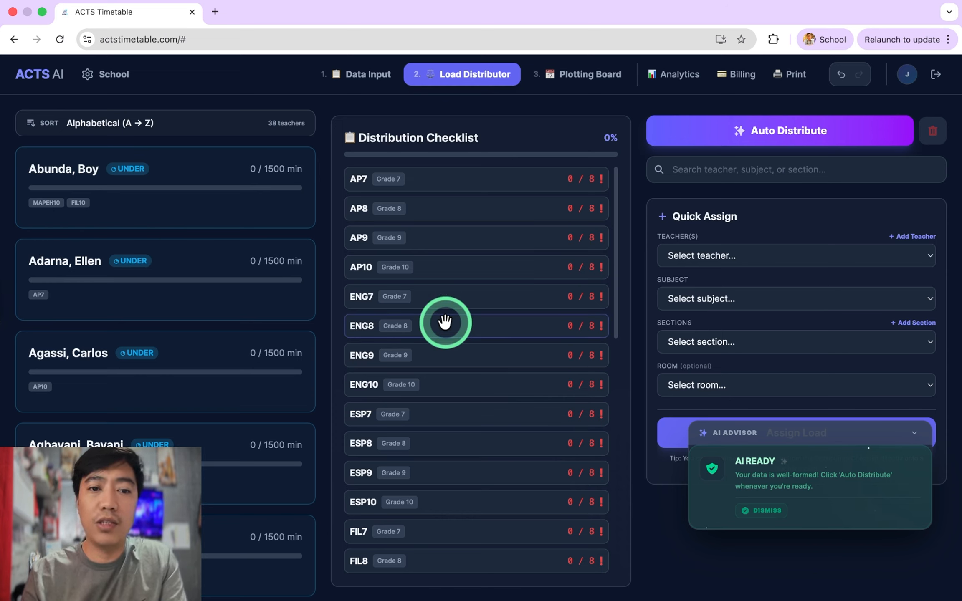
- Assign MAPEH10 from the Distribution Checklist to the first listed teacher four times, for four Grade 10 sections
{"action": "scroll", "coordinate": [445, 322], "scroll_direction": "down", "scroll_amount": 7}
{"action": "scroll", "coordinate": [446, 322], "scroll_direction": "down", "scroll_amount": 3}
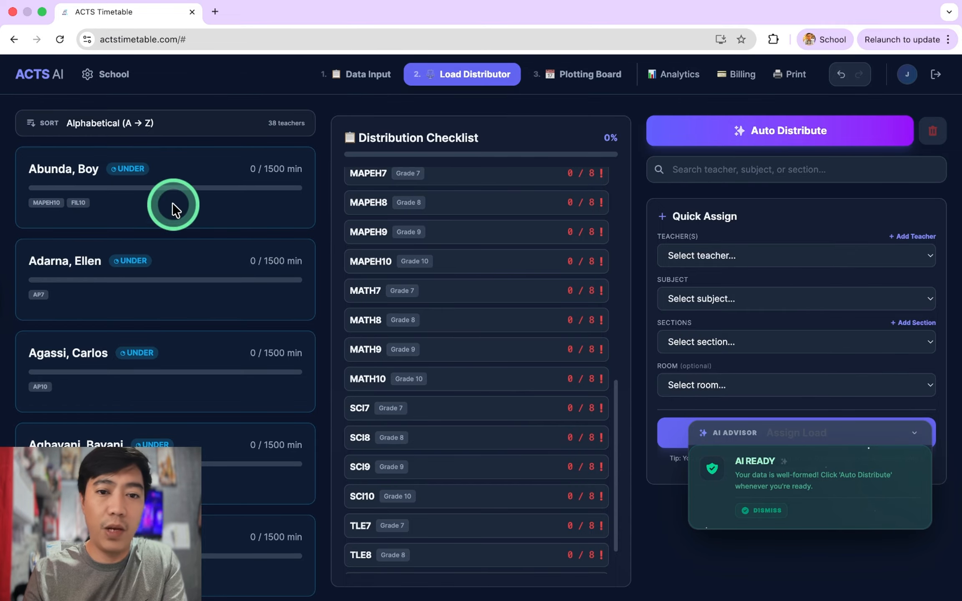
{"action": "left_click_drag", "start_coordinate": [438, 268], "coordinate": [151, 177]}
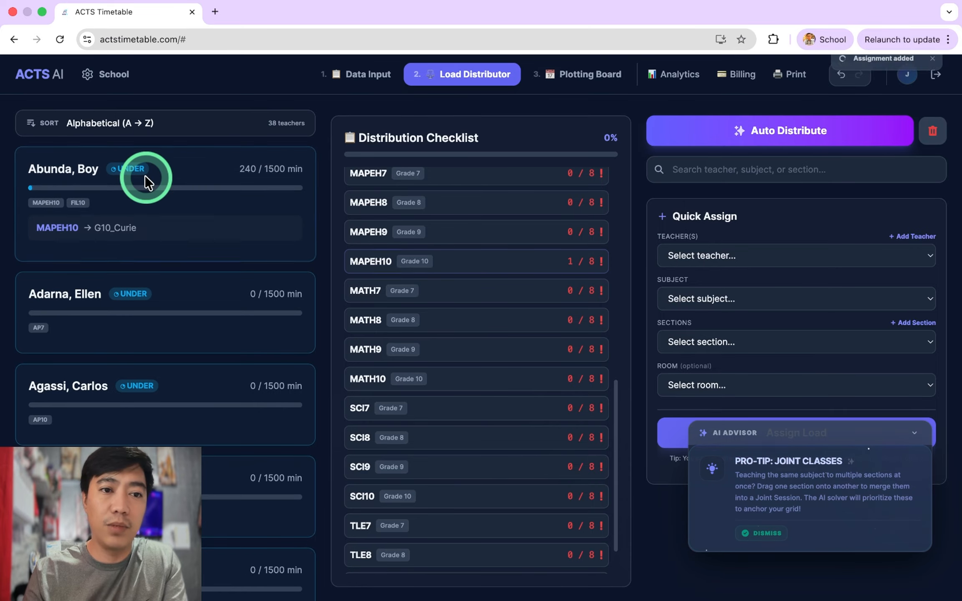
{"action": "left_click_drag", "start_coordinate": [408, 275], "coordinate": [208, 230]}
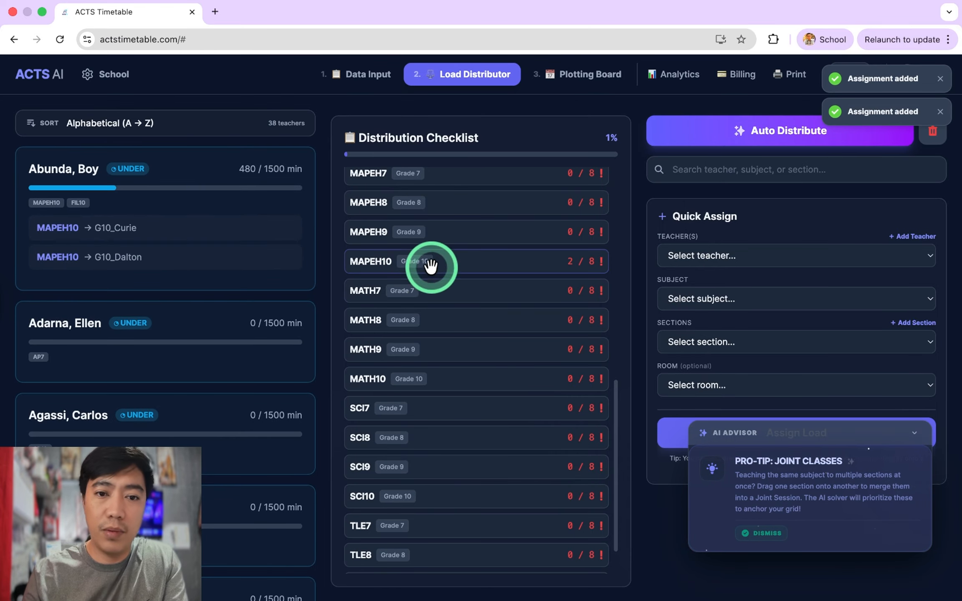
{"action": "left_click_drag", "start_coordinate": [429, 266], "coordinate": [179, 250]}
{"action": "left_click_drag", "start_coordinate": [436, 266], "coordinate": [224, 242]}
- Assign FIL10 twice and HOMEROOM once from the Distribution Checklist to the first listed teacher
{"action": "scroll", "coordinate": [429, 262], "scroll_direction": "up", "scroll_amount": 5}
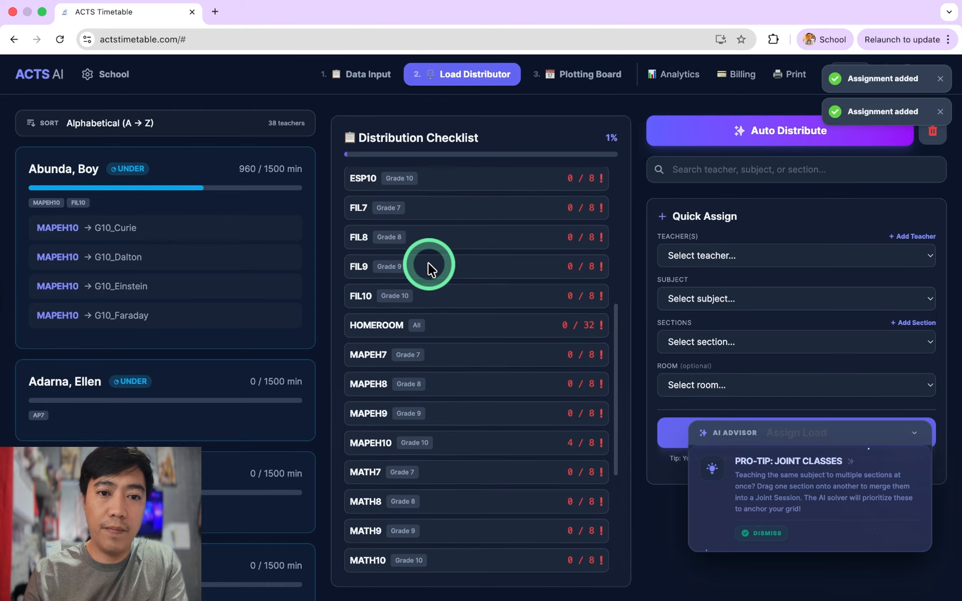
{"action": "left_click_drag", "start_coordinate": [429, 287], "coordinate": [208, 285]}
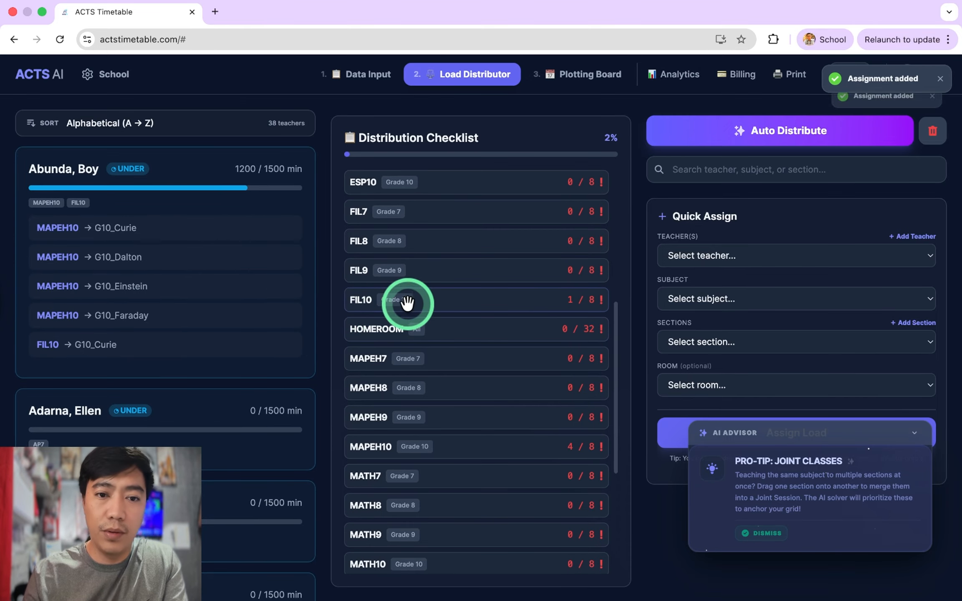
{"action": "left_click_drag", "start_coordinate": [408, 300], "coordinate": [193, 284]}
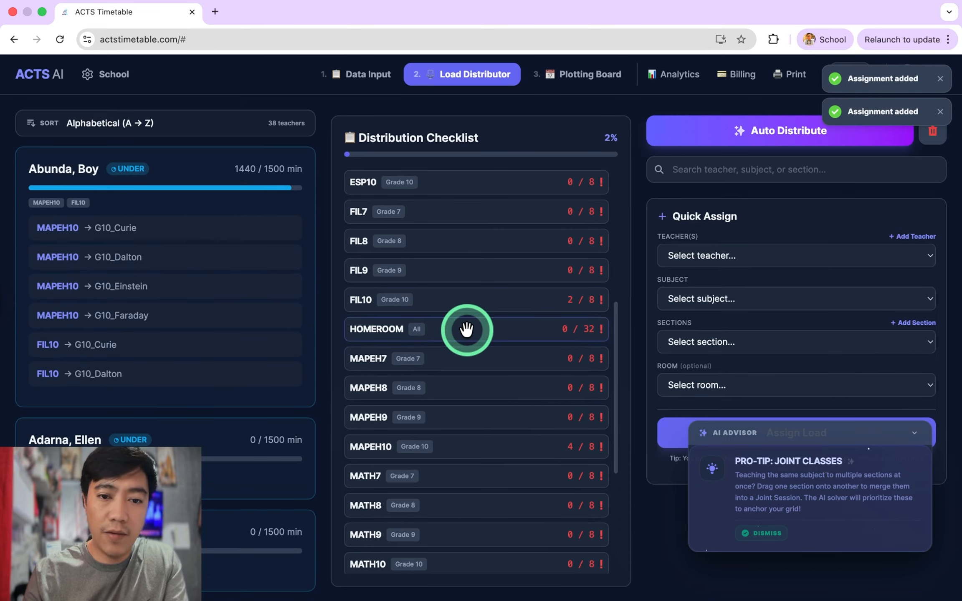
{"action": "left_click_drag", "start_coordinate": [468, 330], "coordinate": [200, 221]}
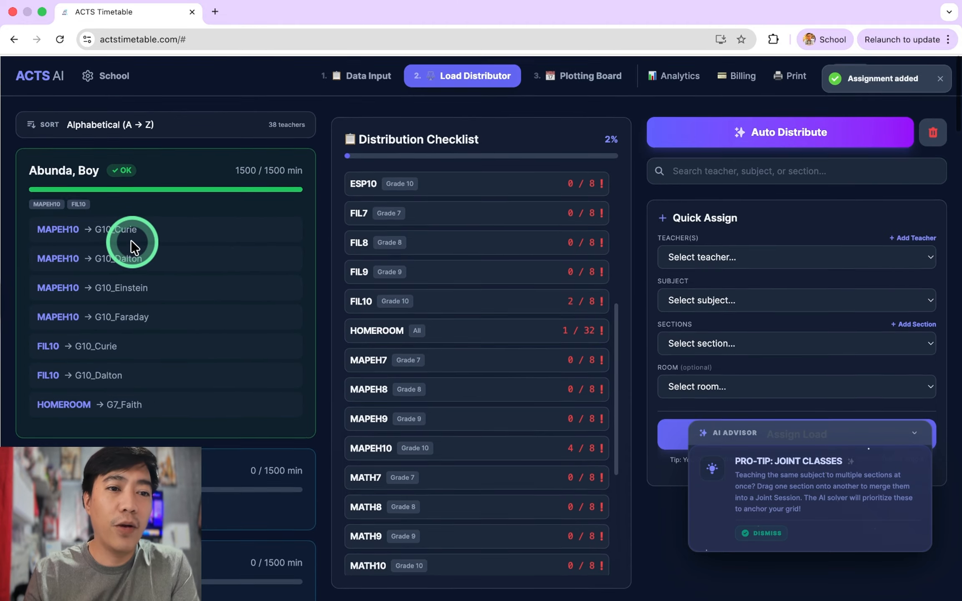
- Move the AI Advisor panel below the Assign Load control and clear all load assignments in the Load Distributor
{"action": "scroll", "coordinate": [175, 272], "scroll_direction": "down", "scroll_amount": 6}
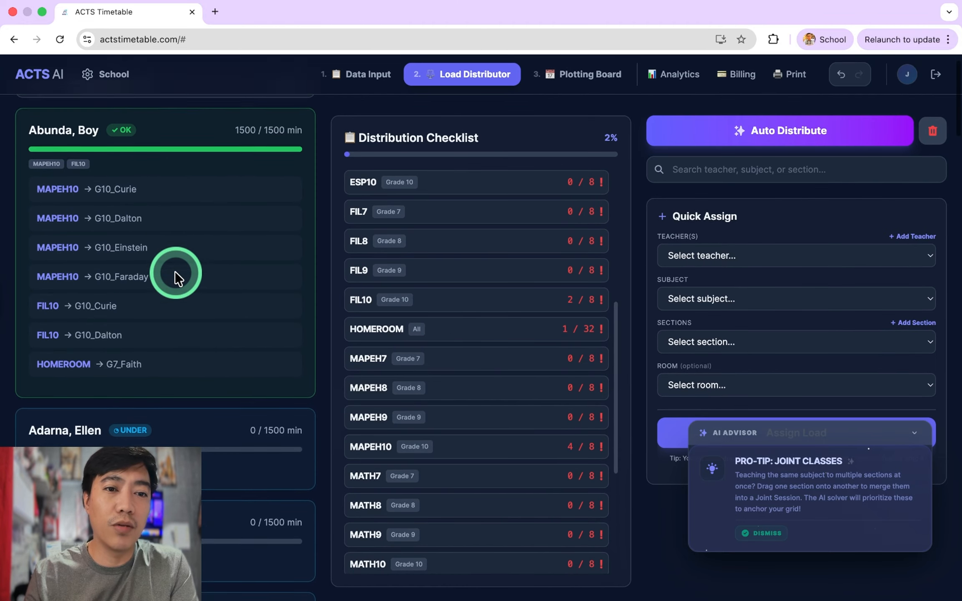
{"action": "scroll", "coordinate": [175, 272], "scroll_direction": "down", "scroll_amount": 1}
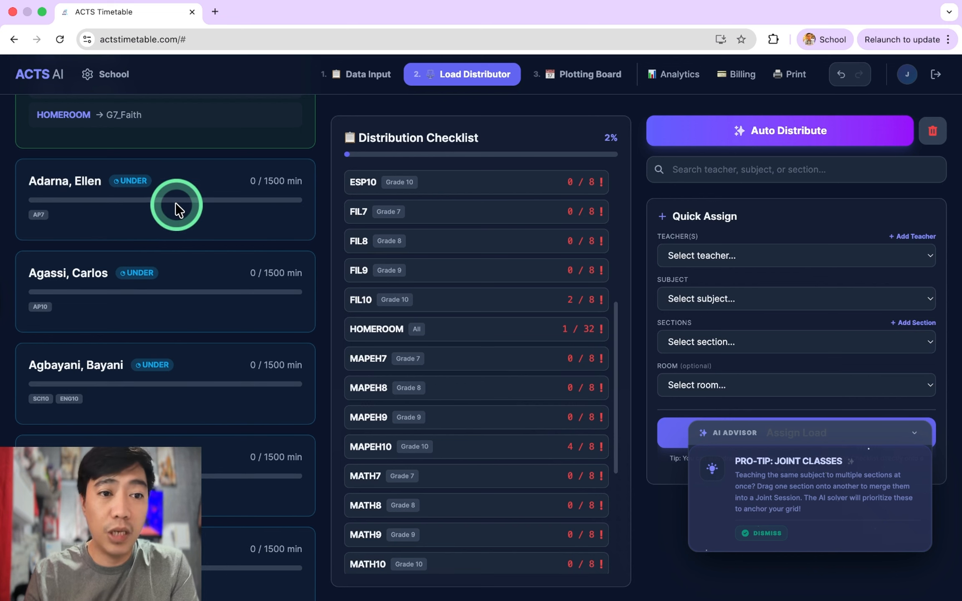
{"action": "scroll", "coordinate": [210, 268], "scroll_direction": "up", "scroll_amount": 7}
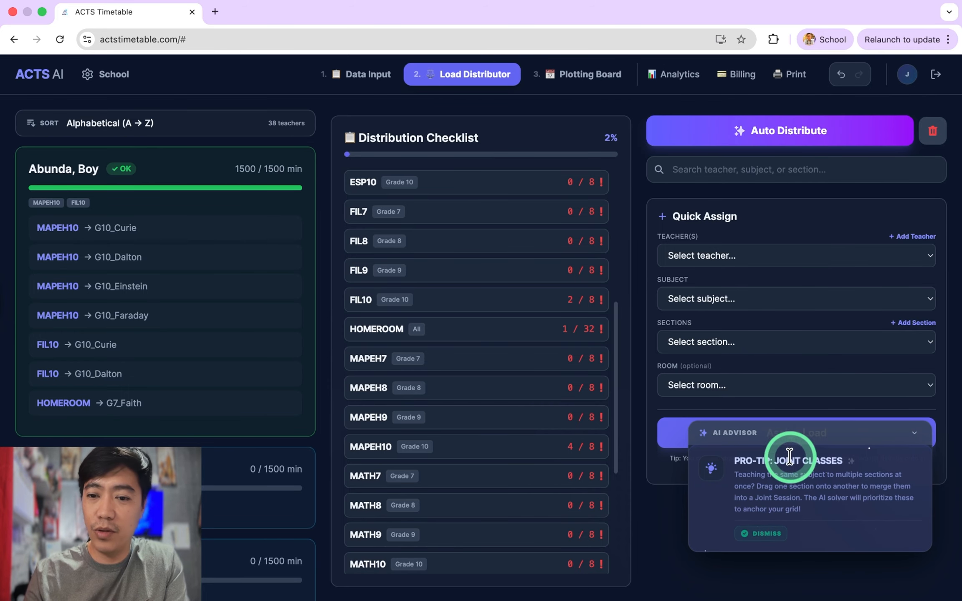
{"action": "left_click_drag", "start_coordinate": [796, 442], "coordinate": [775, 470]}
{"action": "left_click", "coordinate": [932, 131]}
{"action": "left_click", "coordinate": [768, 133]}
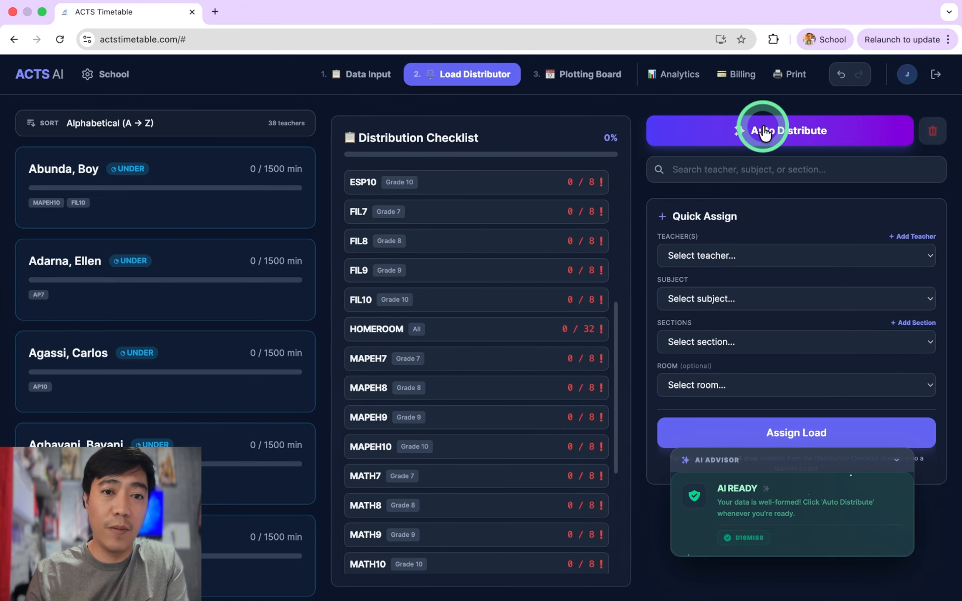
- Examine the Expertise column of the Teachers table on the Data Input page
{"action": "left_click", "coordinate": [360, 74]}
{"action": "scroll", "coordinate": [479, 371], "scroll_direction": "down", "scroll_amount": 10}
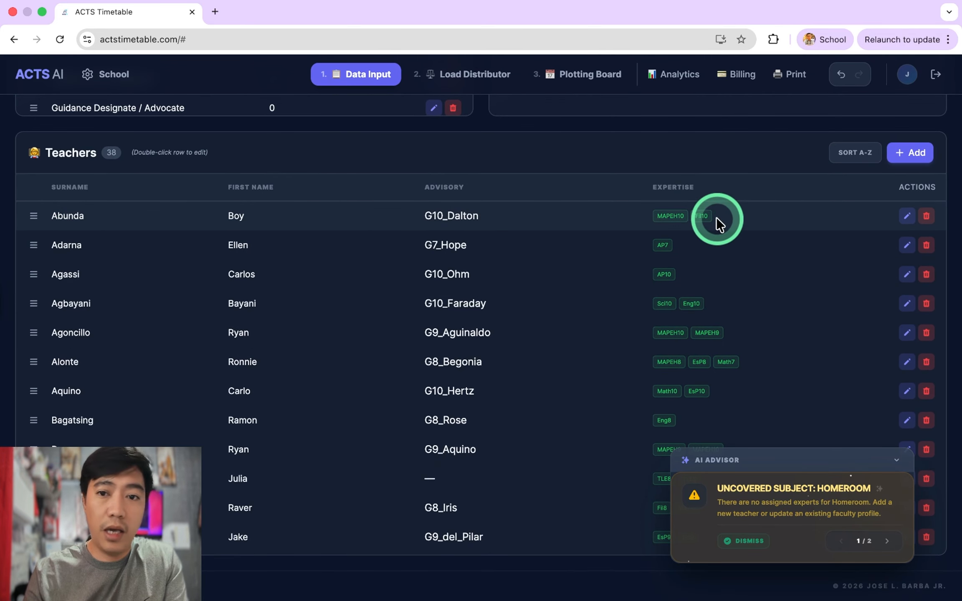
- Examine the teachers' subject expertise, including the subject entries in the first listed teacher's record, and close the record unchanged
{"action": "scroll", "coordinate": [678, 369], "scroll_direction": "down", "scroll_amount": 1}
{"action": "scroll", "coordinate": [678, 369], "scroll_direction": "down", "scroll_amount": 5}
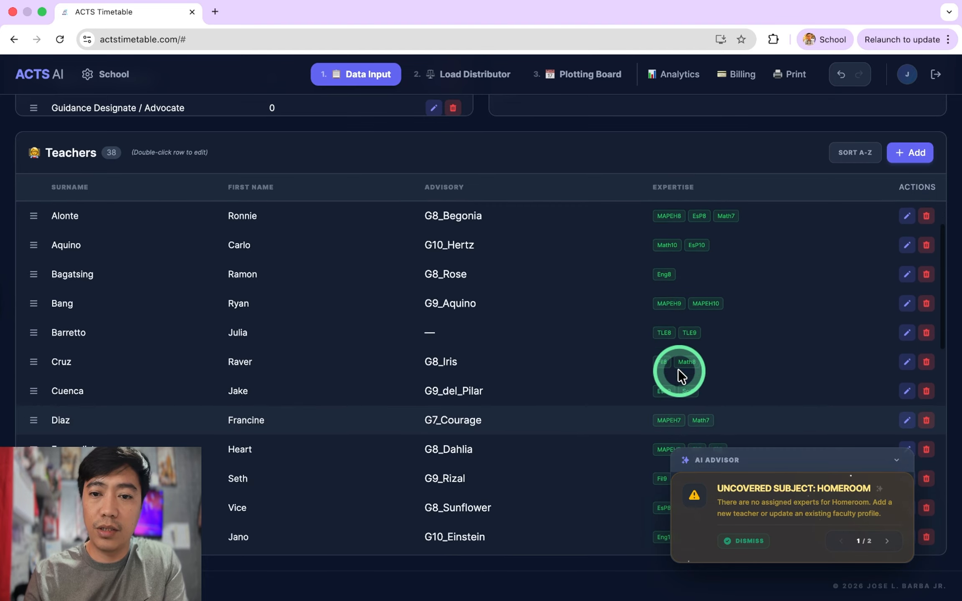
{"action": "scroll", "coordinate": [679, 361], "scroll_direction": "up", "scroll_amount": 5}
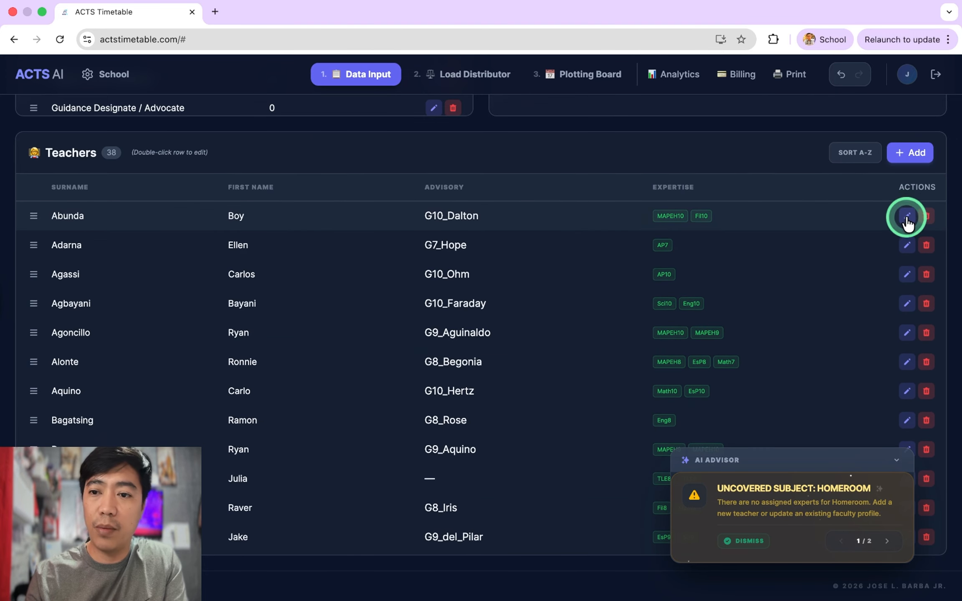
{"action": "left_click", "coordinate": [907, 217]}
{"action": "scroll", "coordinate": [639, 272], "scroll_direction": "down", "scroll_amount": 5}
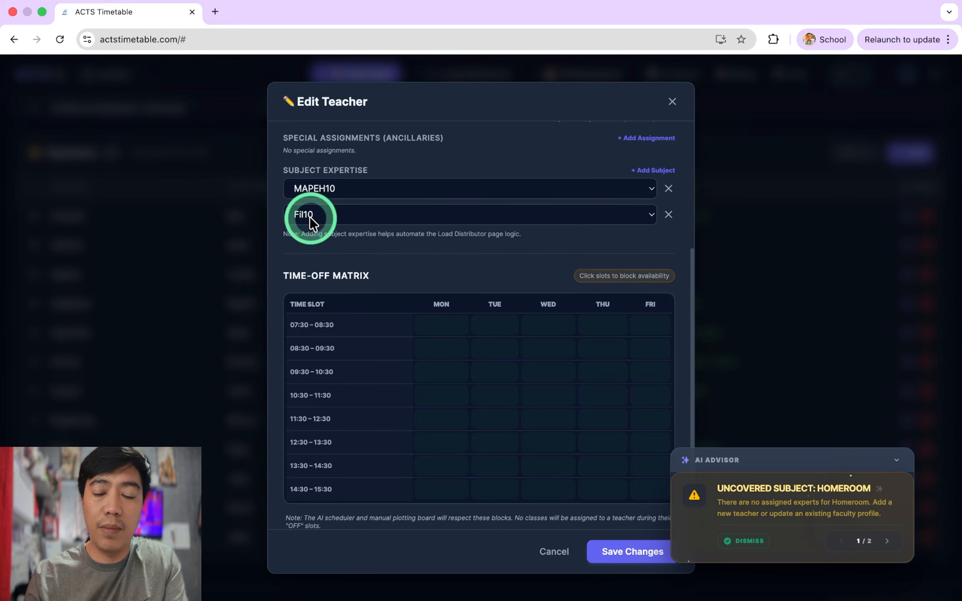
{"action": "scroll", "coordinate": [460, 220], "scroll_direction": "up", "scroll_amount": 5}
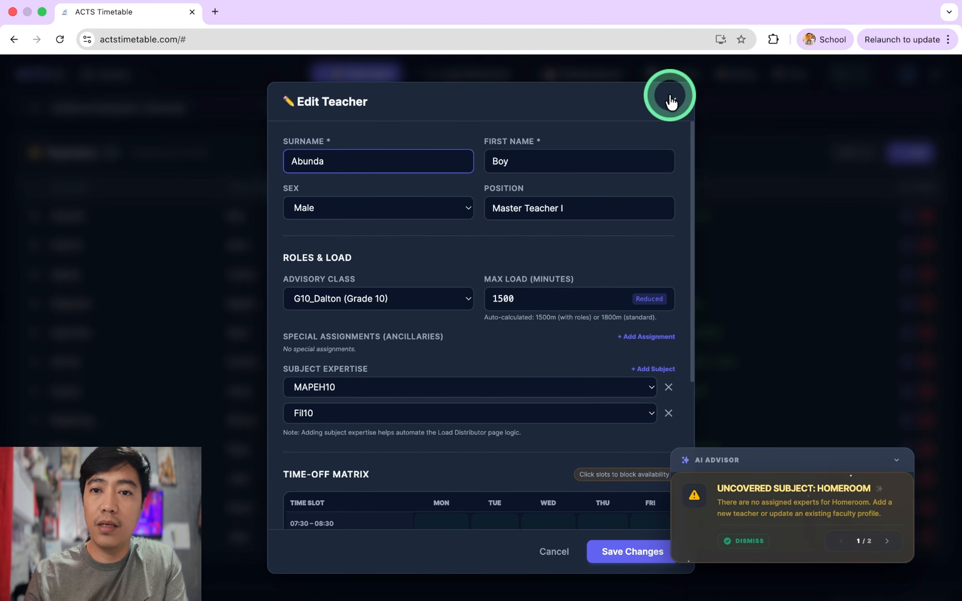
{"action": "left_click", "coordinate": [671, 100]}
{"action": "scroll", "coordinate": [547, 204], "scroll_direction": "up", "scroll_amount": 10}
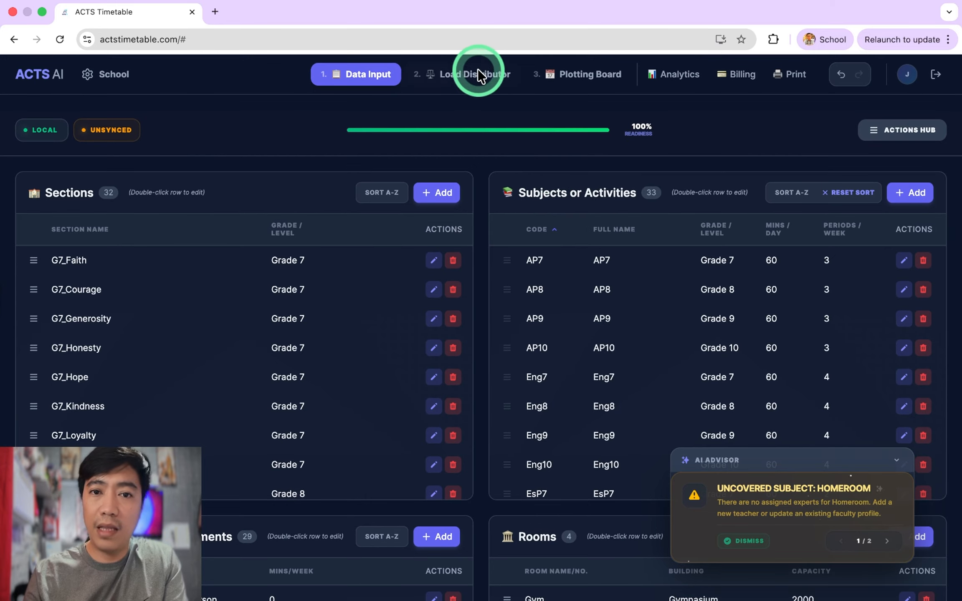
- Auto-distribute the teaching loads among all teachers in the Load Distributor
{"action": "left_click", "coordinate": [472, 75]}
{"action": "left_click", "coordinate": [323, 201]}
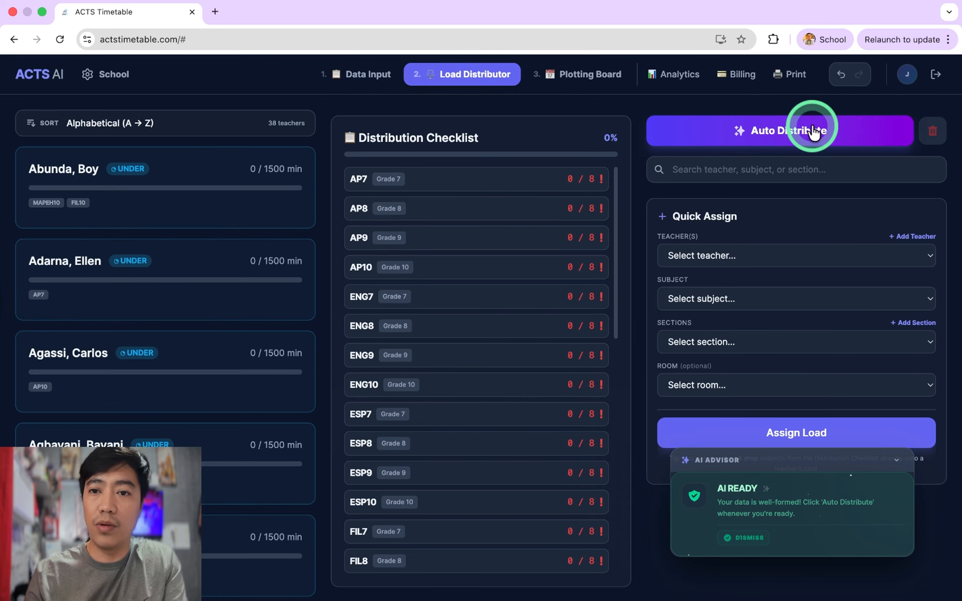
{"action": "left_click", "coordinate": [790, 141]}
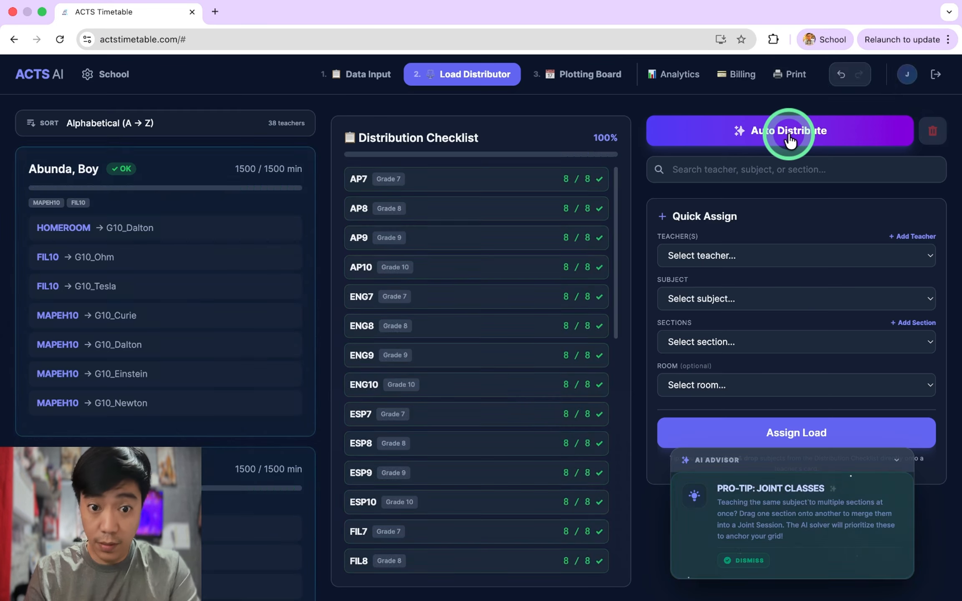
- Examine each teacher card's load minutes, status and assigned subjects across the Load Distributor list
{"action": "scroll", "coordinate": [318, 270], "scroll_direction": "down", "scroll_amount": 1}
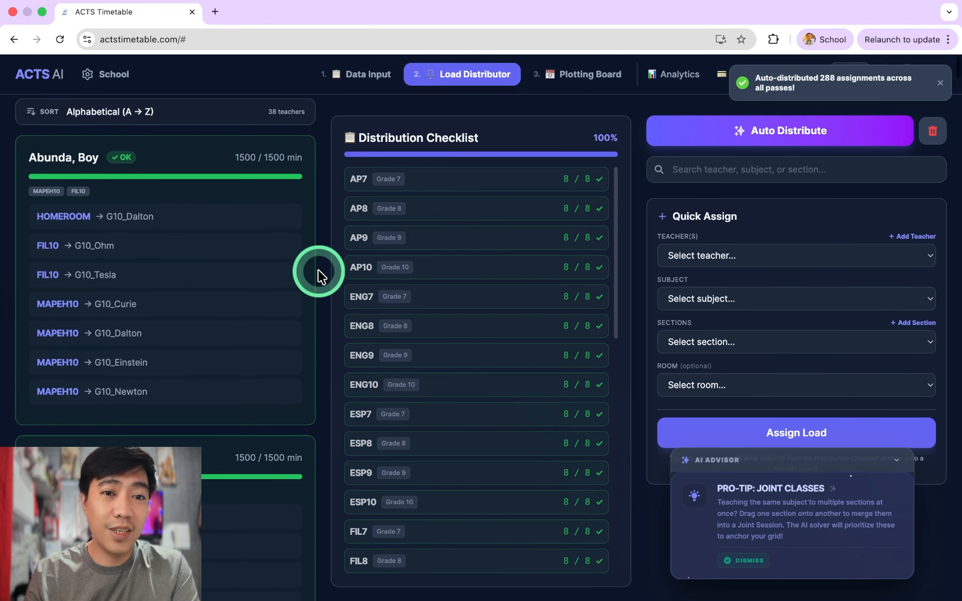
{"action": "scroll", "coordinate": [318, 269], "scroll_direction": "down", "scroll_amount": 15}
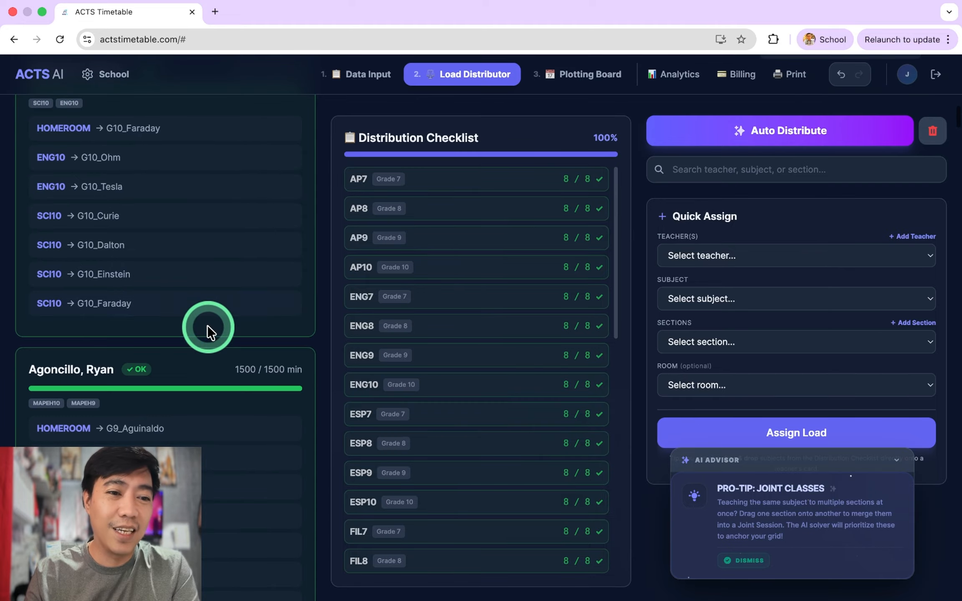
{"action": "scroll", "coordinate": [207, 325], "scroll_direction": "down", "scroll_amount": 20}
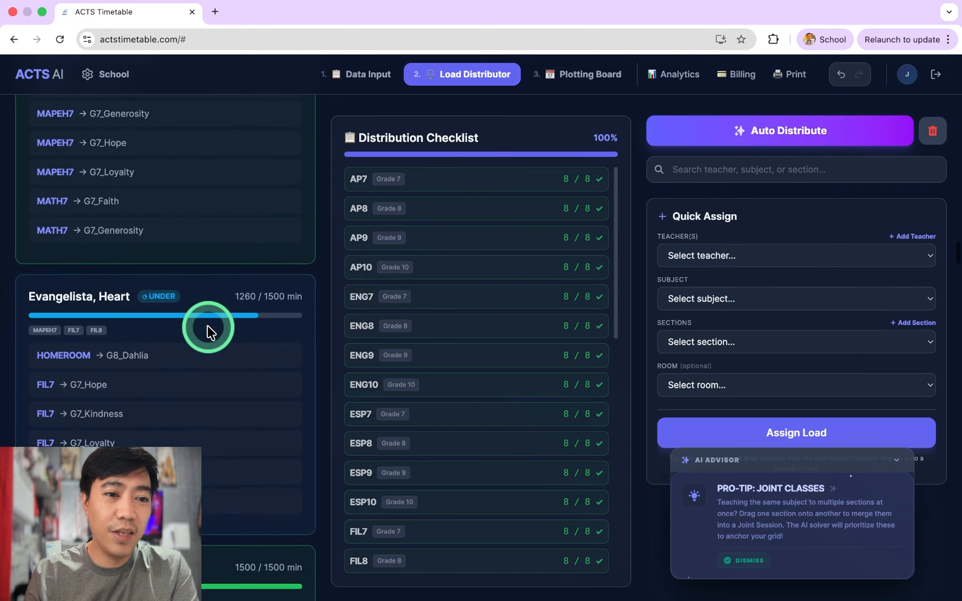
{"action": "scroll", "coordinate": [208, 325], "scroll_direction": "down", "scroll_amount": 20}
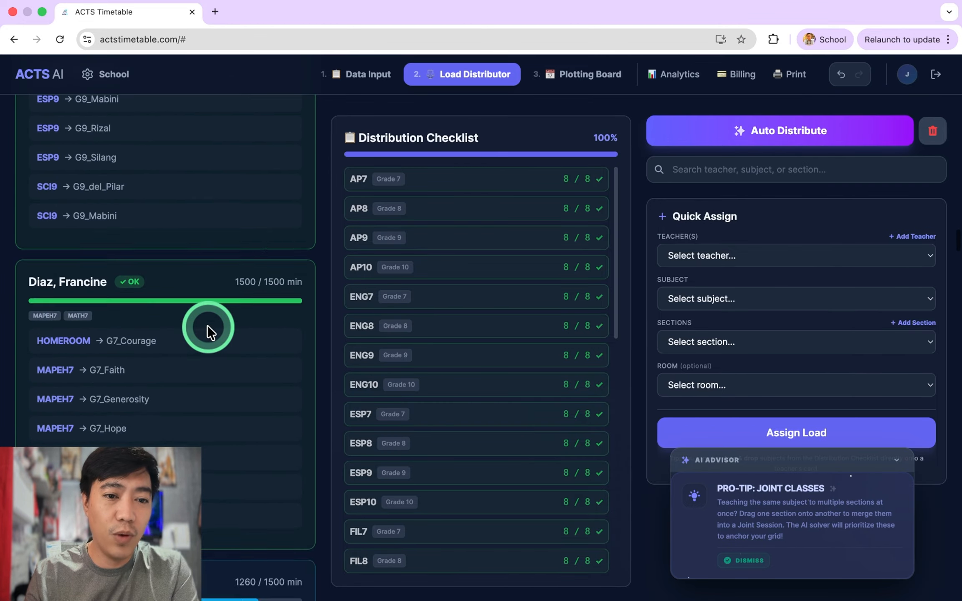
{"action": "scroll", "coordinate": [208, 325], "scroll_direction": "down", "scroll_amount": 20}
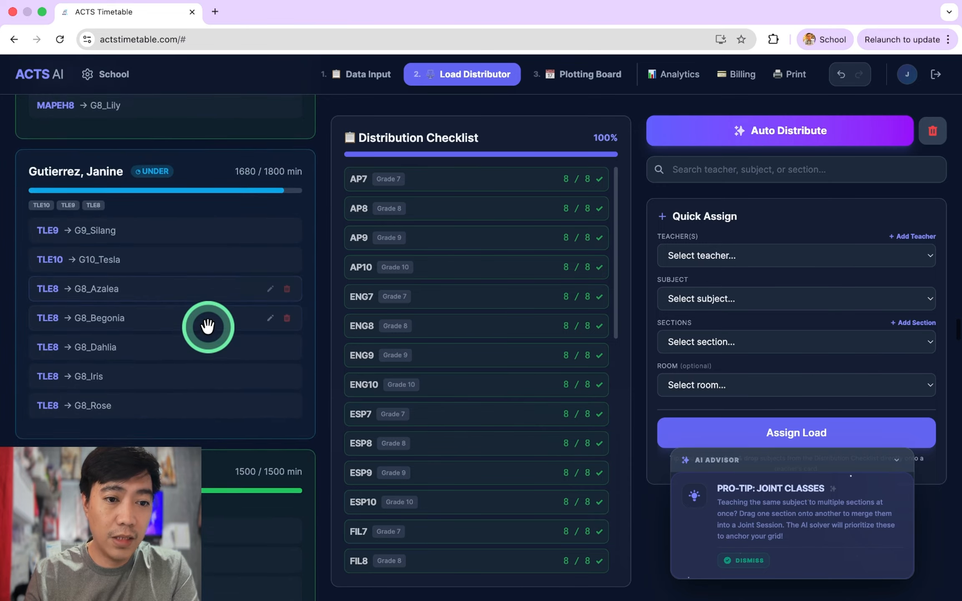
{"action": "scroll", "coordinate": [207, 325], "scroll_direction": "down", "scroll_amount": 20}
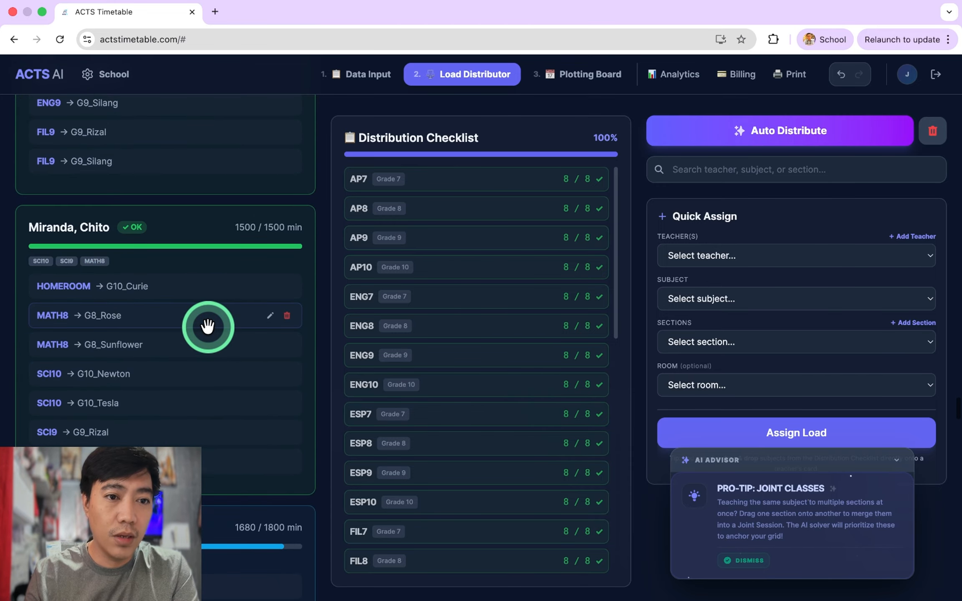
{"action": "scroll", "coordinate": [243, 378], "scroll_direction": "down", "scroll_amount": 20}
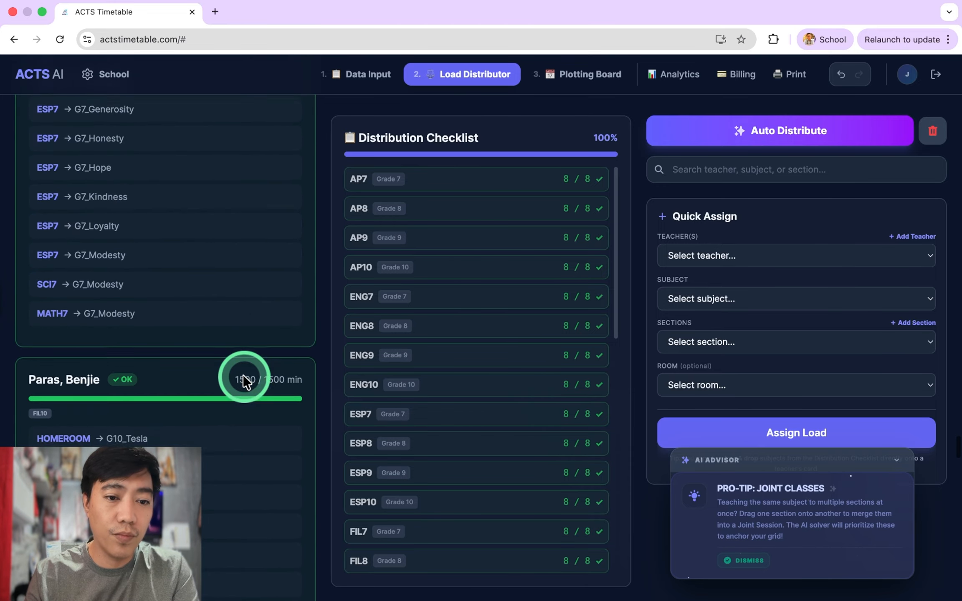
{"action": "scroll", "coordinate": [244, 377], "scroll_direction": "down", "scroll_amount": 10}
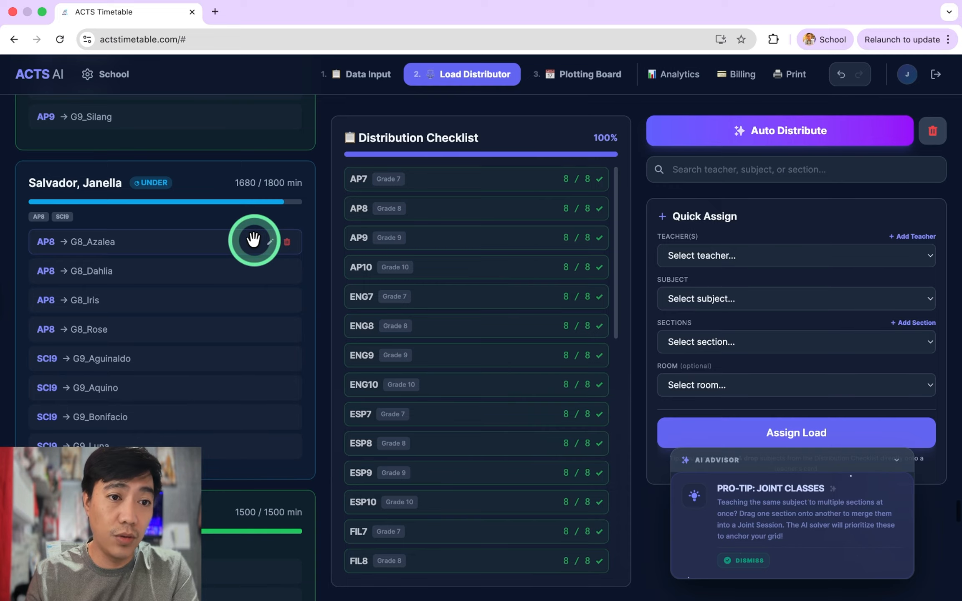
{"action": "scroll", "coordinate": [254, 240], "scroll_direction": "up", "scroll_amount": 20}
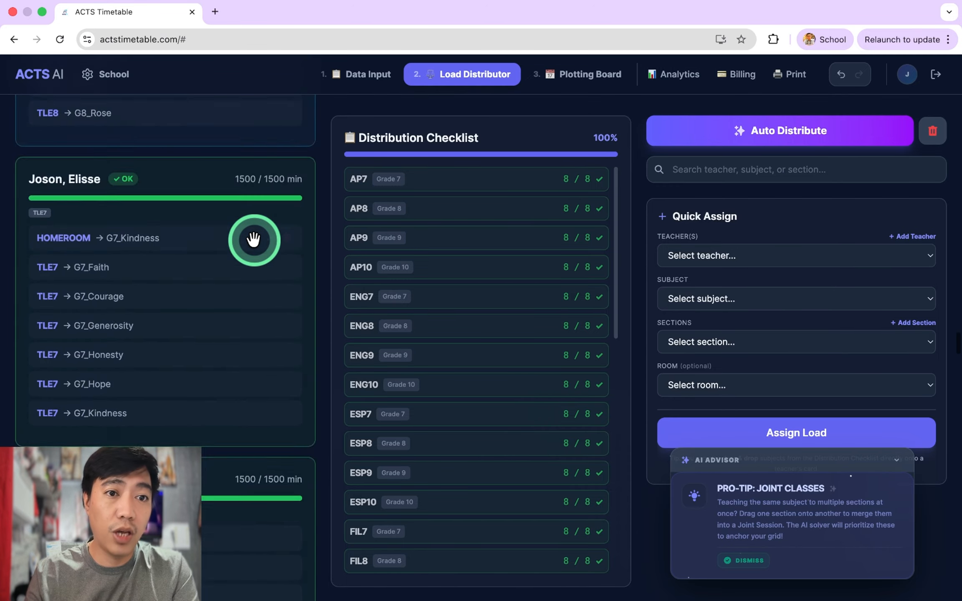
- Sort the teacher cards by Most Number of Minutes and review the reordered list
{"action": "scroll", "coordinate": [253, 239], "scroll_direction": "up", "scroll_amount": 15}
{"action": "scroll", "coordinate": [256, 317], "scroll_direction": "down", "scroll_amount": 10}
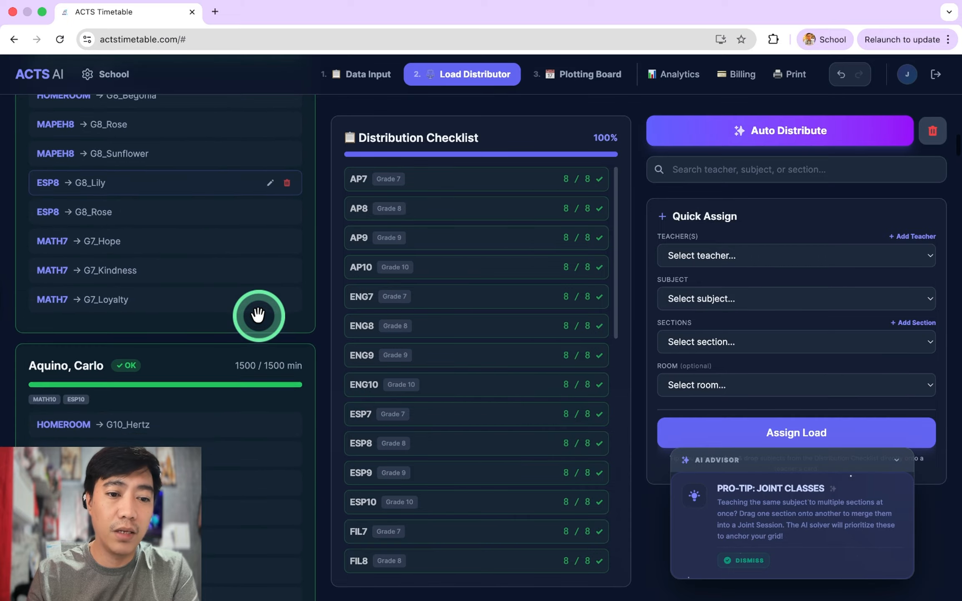
{"action": "scroll", "coordinate": [262, 390], "scroll_direction": "down", "scroll_amount": 9}
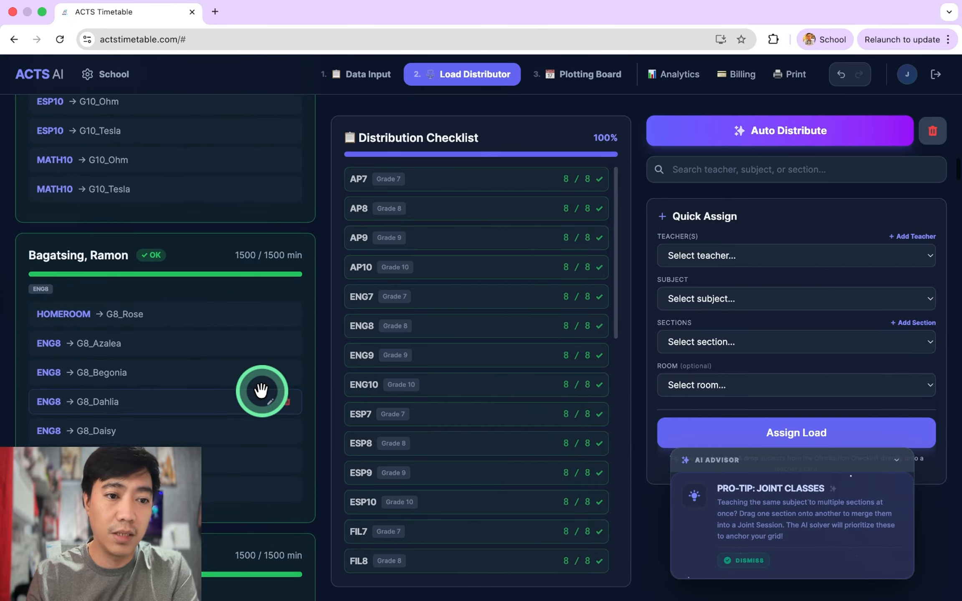
{"action": "scroll", "coordinate": [262, 391], "scroll_direction": "up", "scroll_amount": 20}
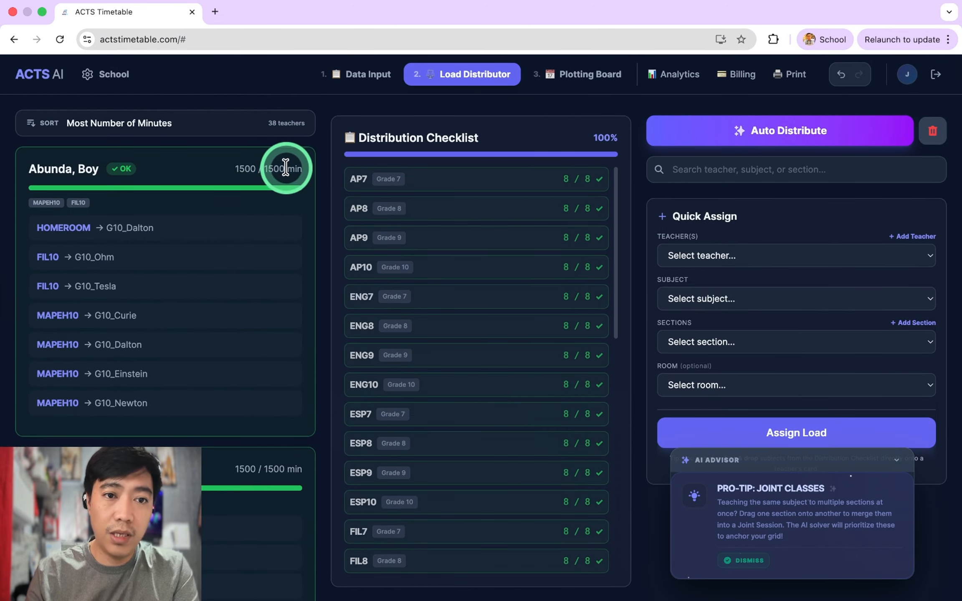
- Open a blank new-teacher form on the Data Input page, check its Max Load field, and close the form without creating a teacher
{"action": "left_click", "coordinate": [372, 77]}
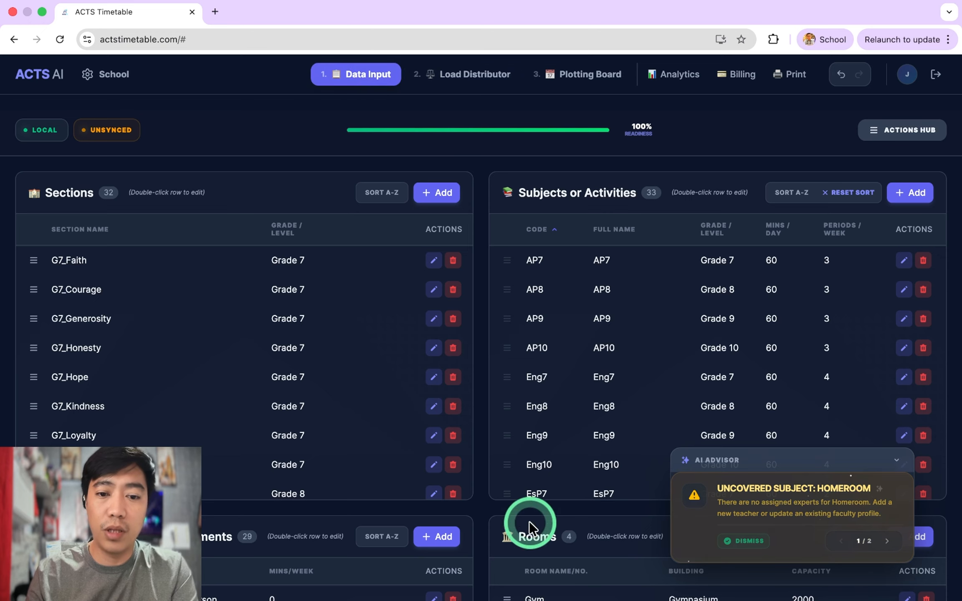
{"action": "scroll", "coordinate": [487, 492], "scroll_direction": "down", "scroll_amount": 20}
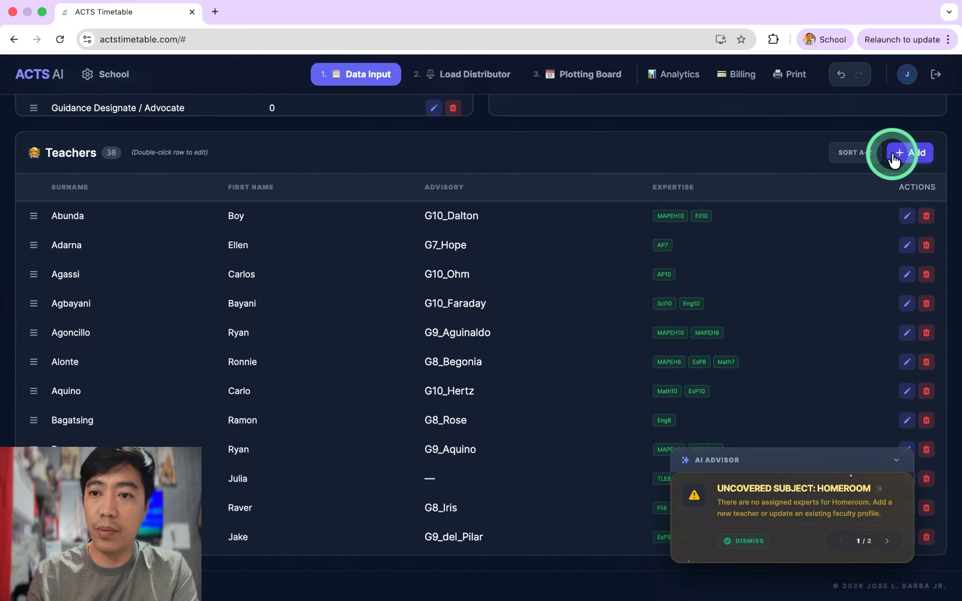
{"action": "left_click", "coordinate": [909, 154]}
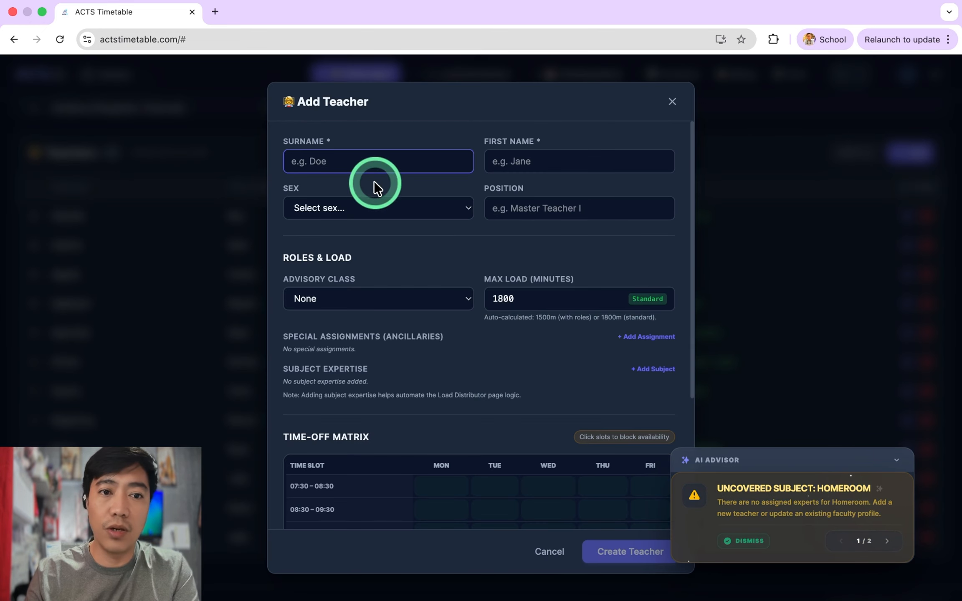
{"action": "left_click_drag", "start_coordinate": [535, 303], "coordinate": [451, 302]}
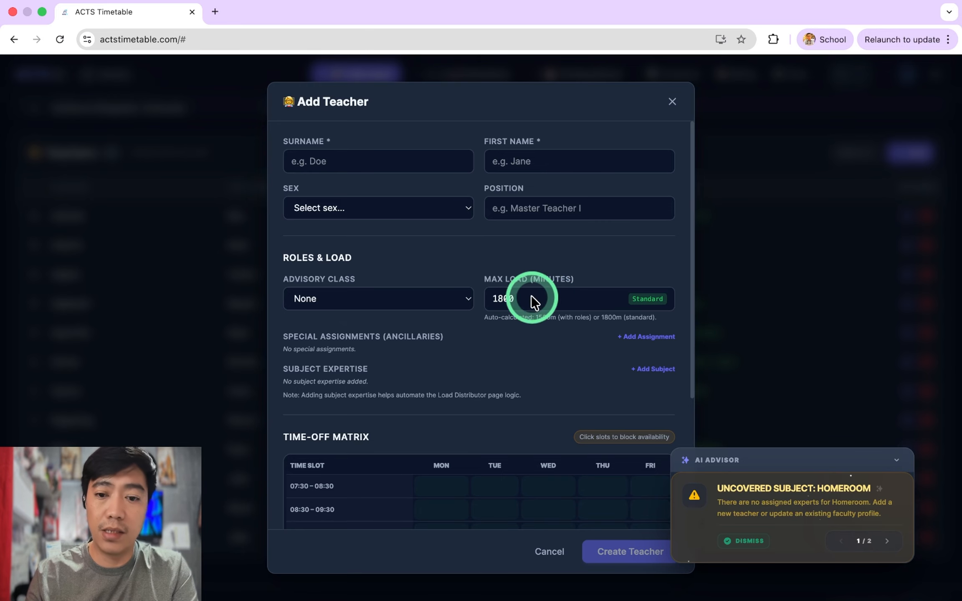
{"action": "left_click", "coordinate": [673, 101]}
- Clear all distributed loads in the Load Distributor and auto-distribute them again
{"action": "left_click", "coordinate": [464, 77]}
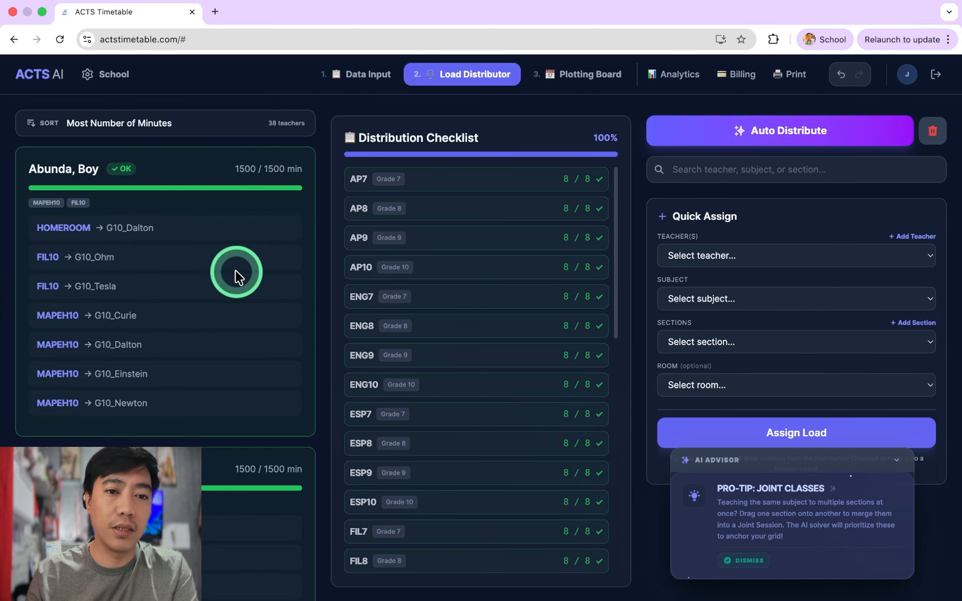
{"action": "scroll", "coordinate": [236, 270], "scroll_direction": "down", "scroll_amount": 20}
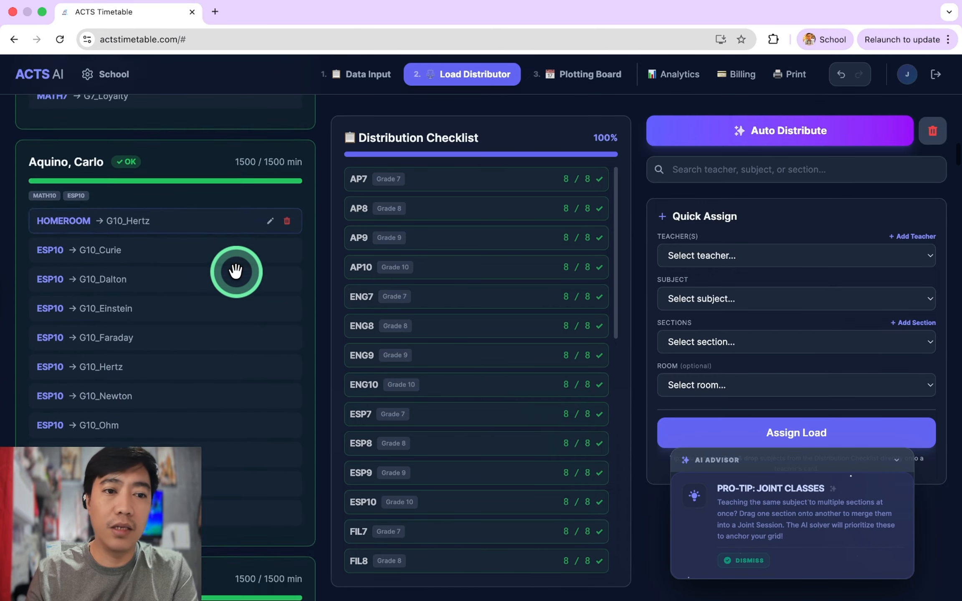
{"action": "scroll", "coordinate": [235, 271], "scroll_direction": "up", "scroll_amount": 20}
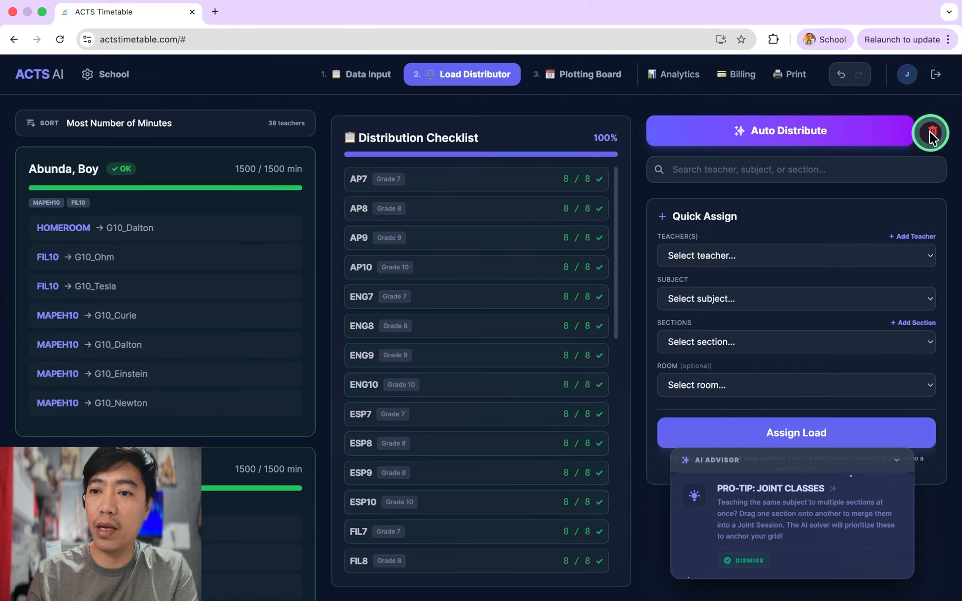
{"action": "left_click", "coordinate": [932, 135]}
{"action": "left_click", "coordinate": [574, 378]}
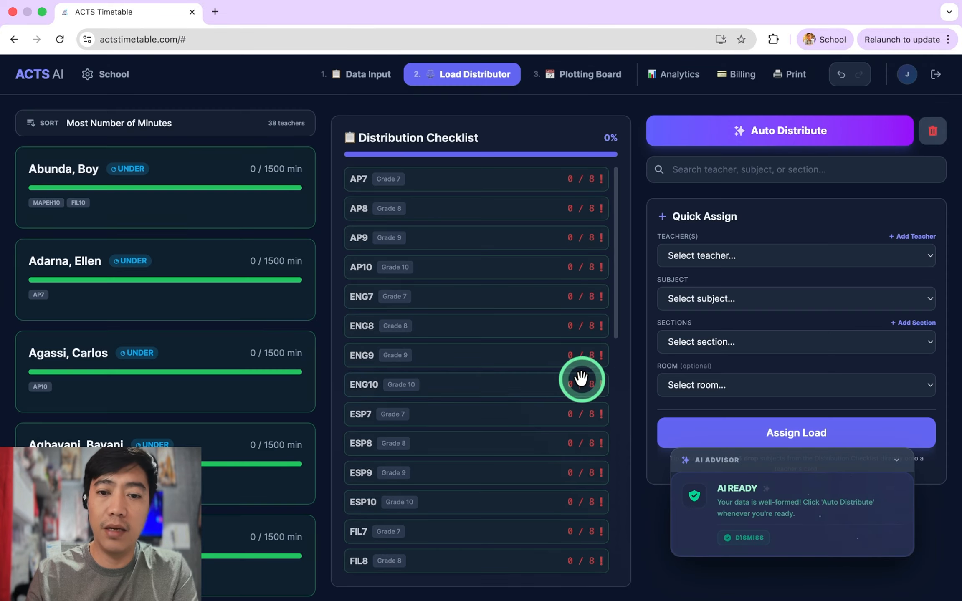
{"action": "left_click", "coordinate": [779, 125]}
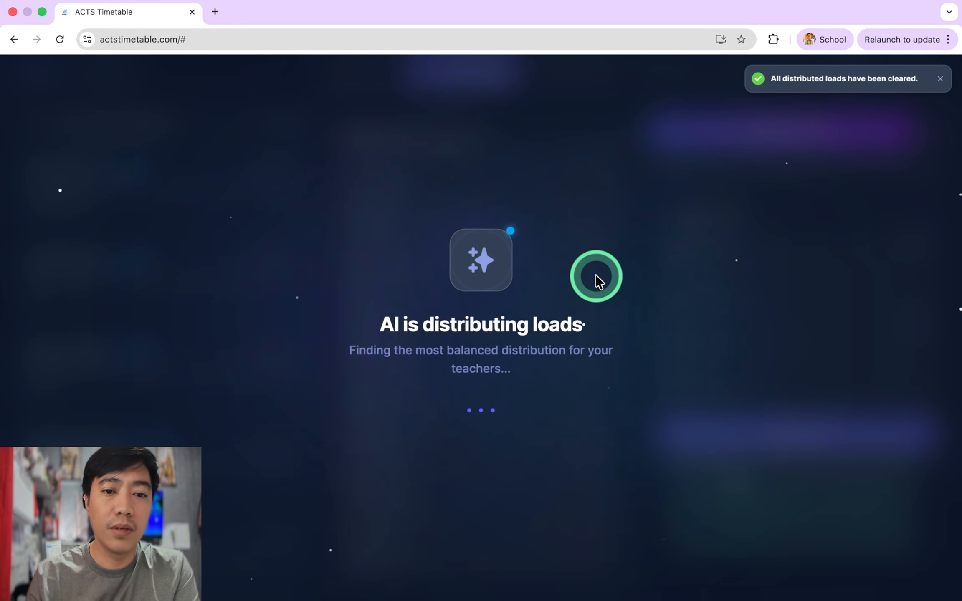
- Review the newly distributed loads and their order from the first teacher card to the last
{"action": "scroll", "coordinate": [183, 324], "scroll_direction": "down", "scroll_amount": 10}
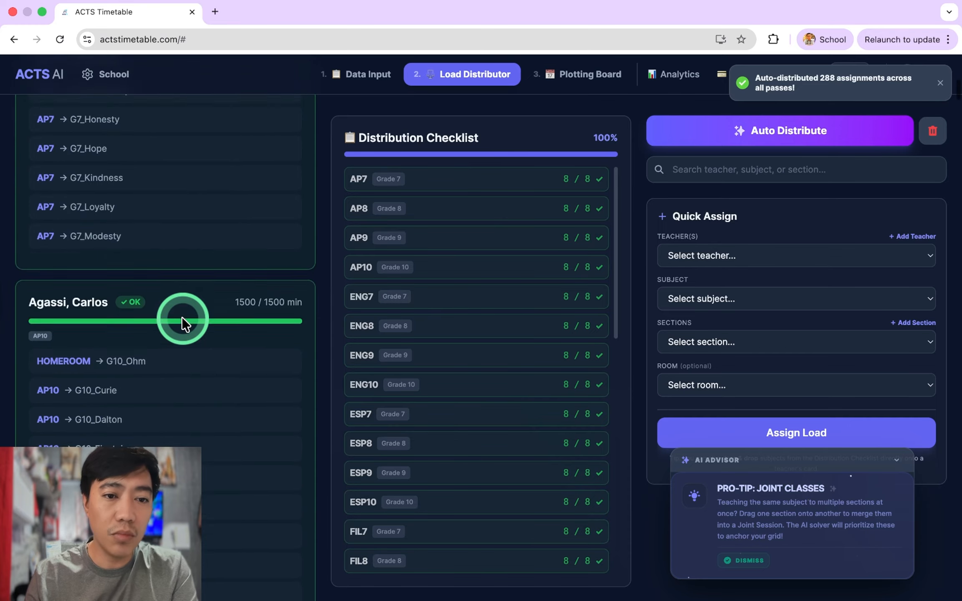
{"action": "scroll", "coordinate": [182, 317], "scroll_direction": "down", "scroll_amount": 20}
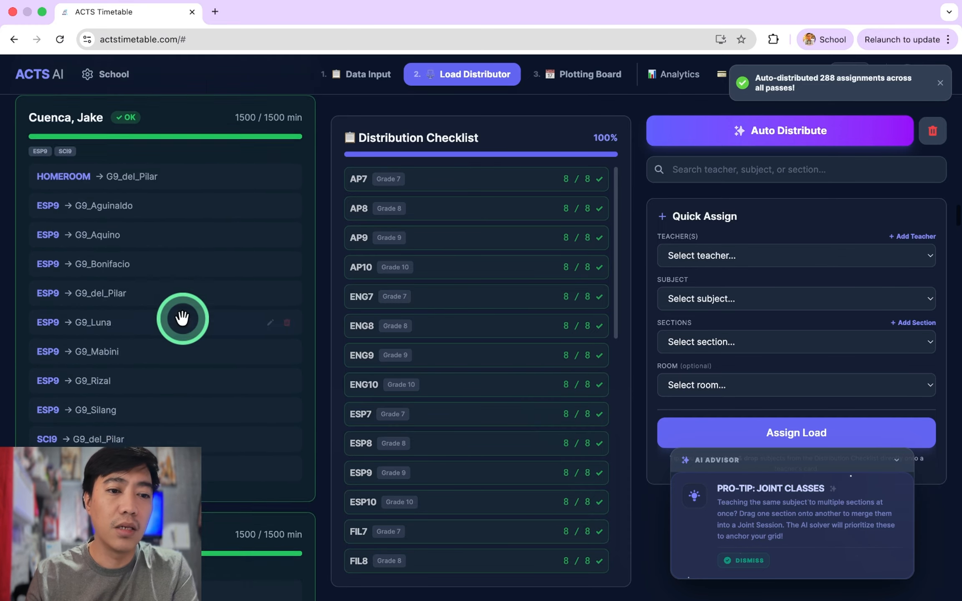
{"action": "scroll", "coordinate": [183, 317], "scroll_direction": "down", "scroll_amount": 20}
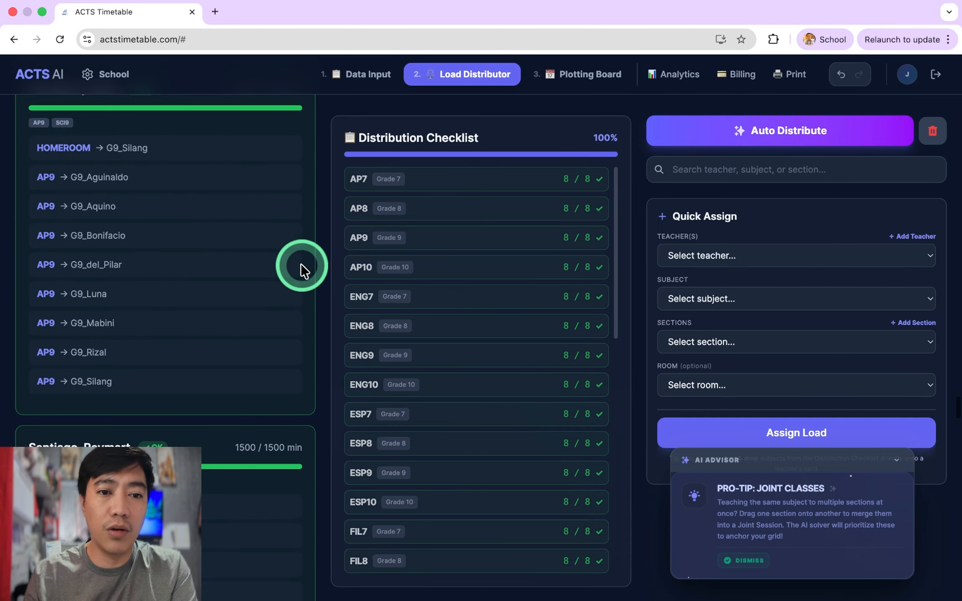
{"action": "scroll", "coordinate": [301, 263], "scroll_direction": "down", "scroll_amount": 20}
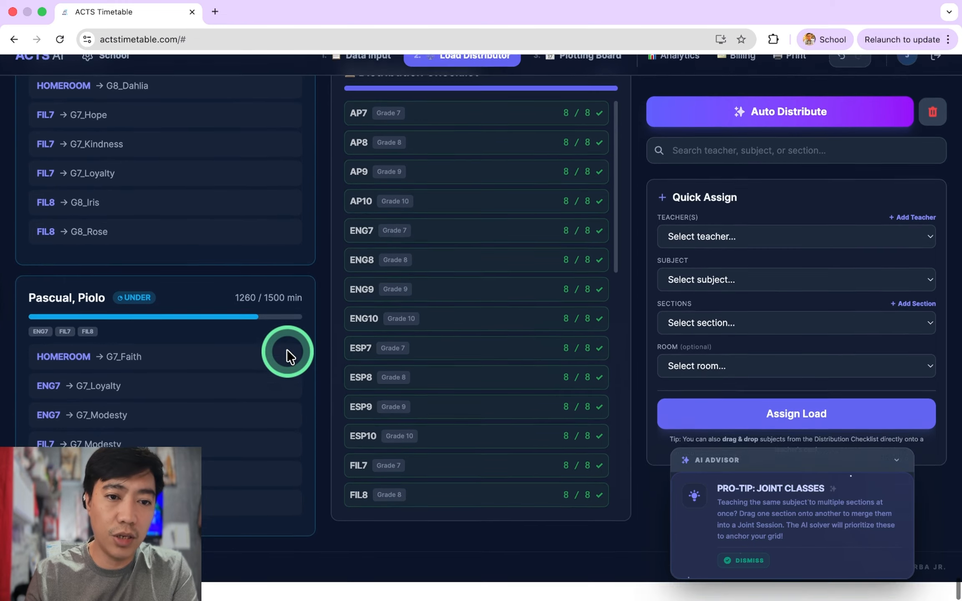
{"action": "scroll", "coordinate": [287, 350], "scroll_direction": "up", "scroll_amount": 20}
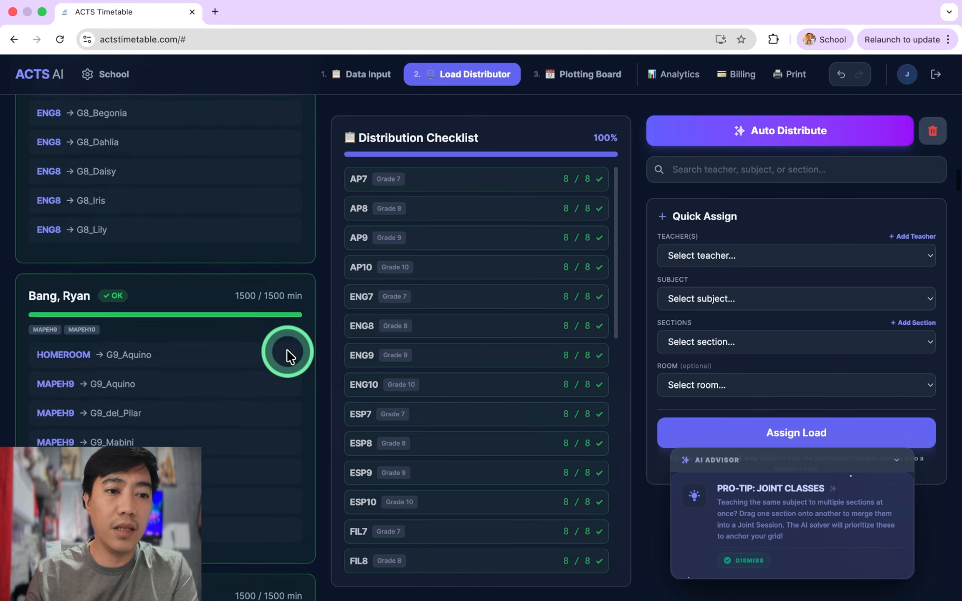
{"action": "scroll", "coordinate": [288, 350], "scroll_direction": "up", "scroll_amount": 20}
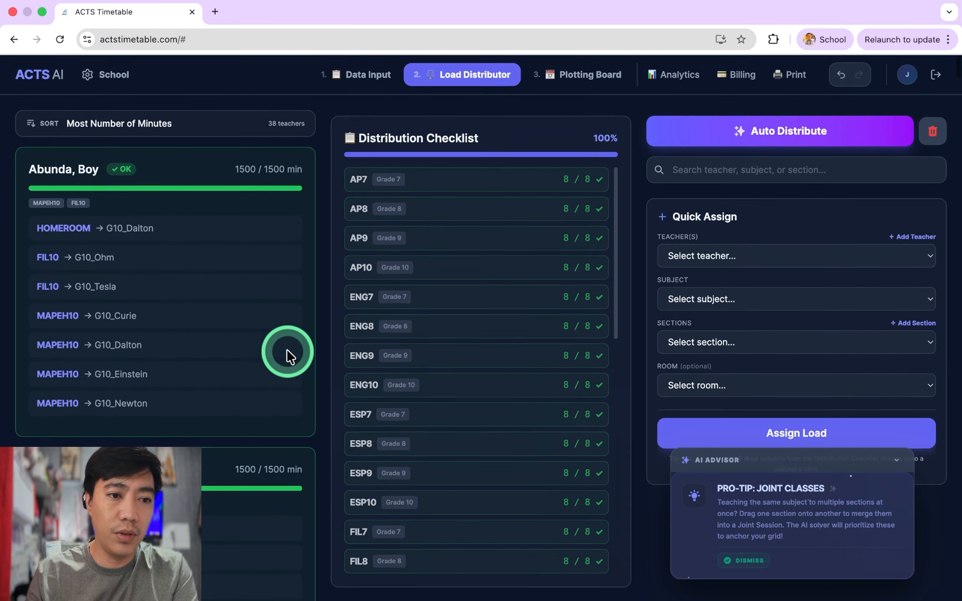
{"action": "scroll", "coordinate": [190, 300], "scroll_direction": "down", "scroll_amount": 2}
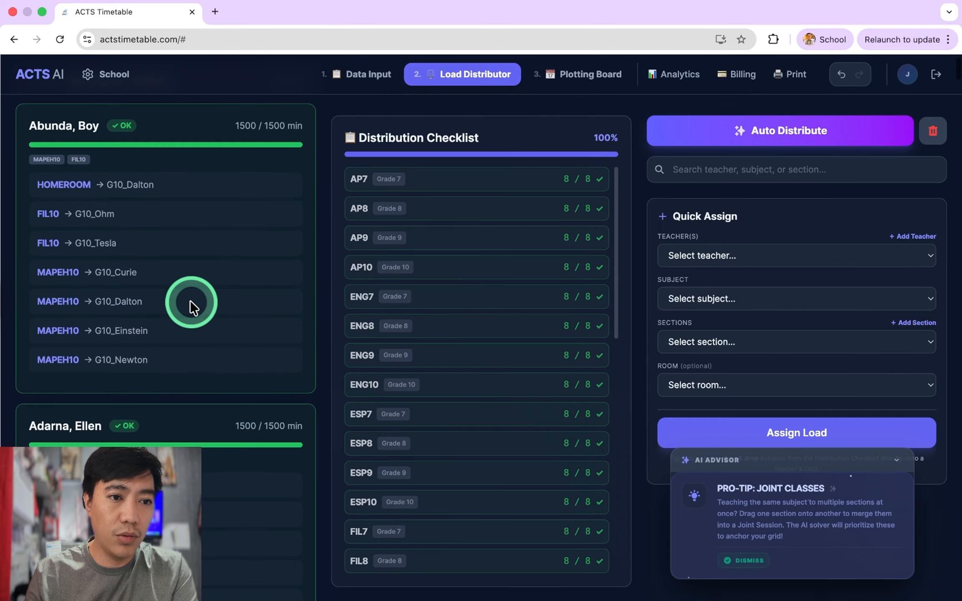
{"action": "left_click", "coordinate": [270, 273]}
{"action": "left_click", "coordinate": [478, 351]}
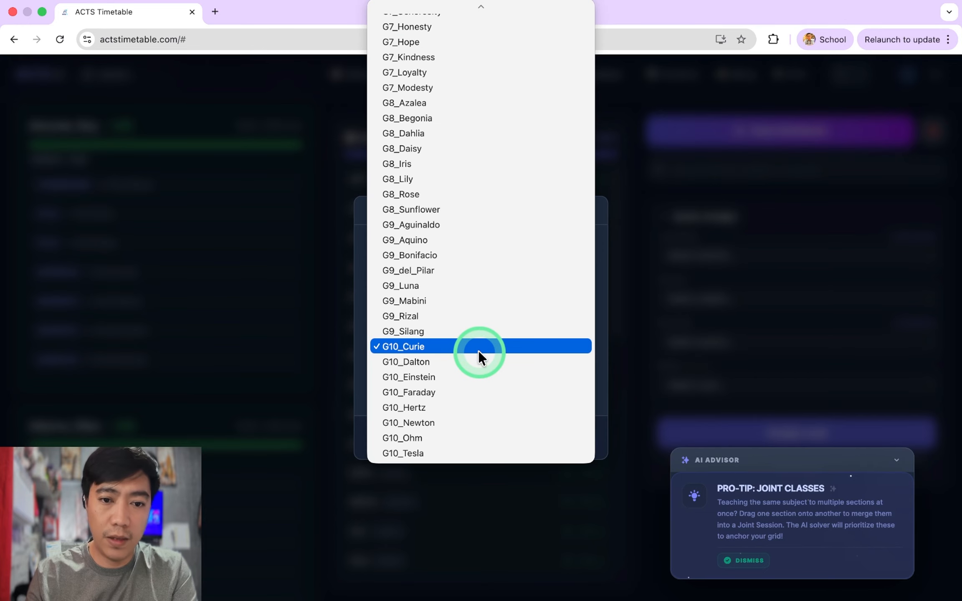
{"action": "left_click", "coordinate": [632, 120]}
{"action": "left_click", "coordinate": [468, 451]}
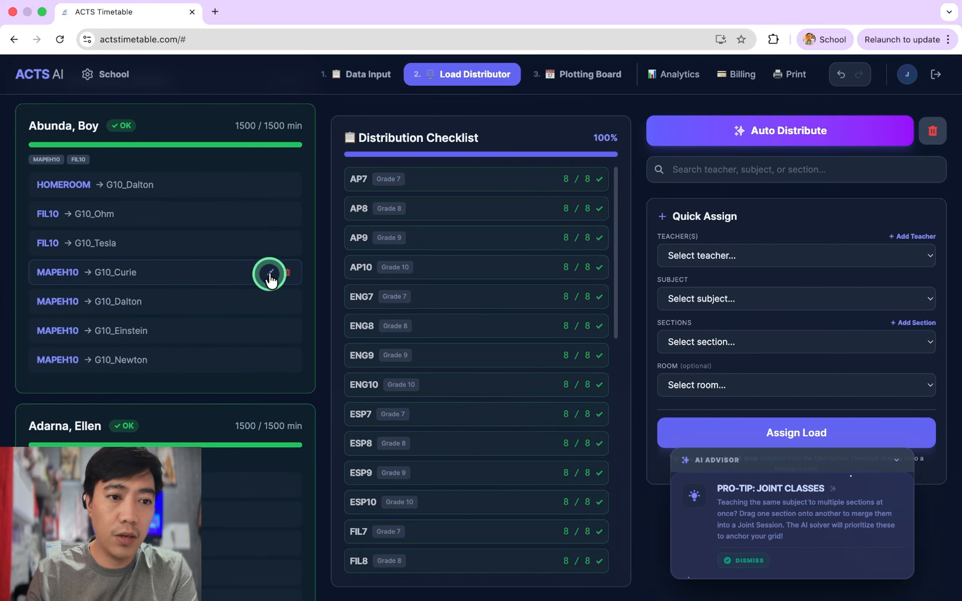
- Change the first teacher's MAPEH10 assignment from G10_Curie to G10_Faraday, replacing the teacher previously assigned to that class
{"action": "left_click", "coordinate": [271, 275]}
{"action": "left_click", "coordinate": [464, 352]}
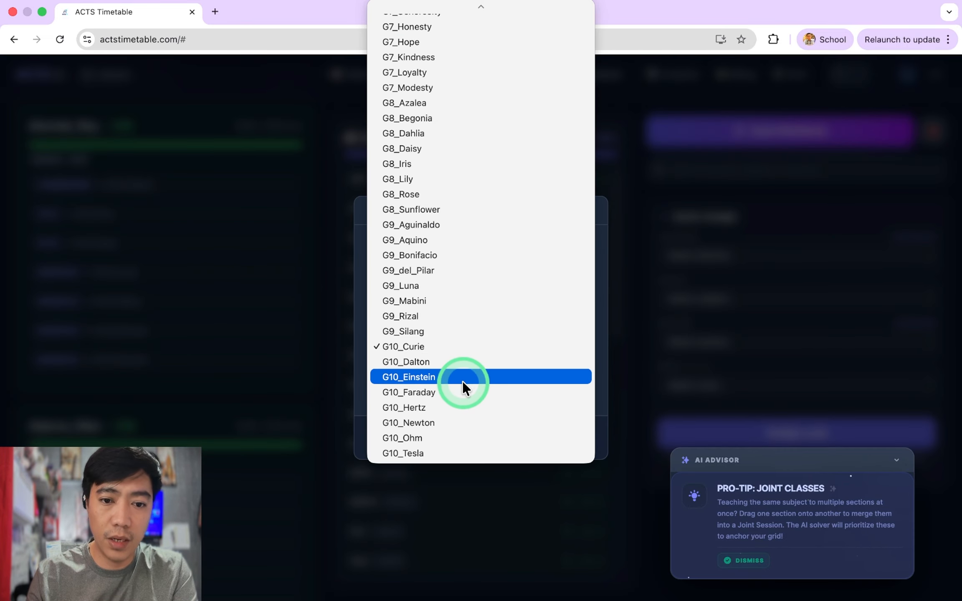
{"action": "left_click", "coordinate": [460, 392]}
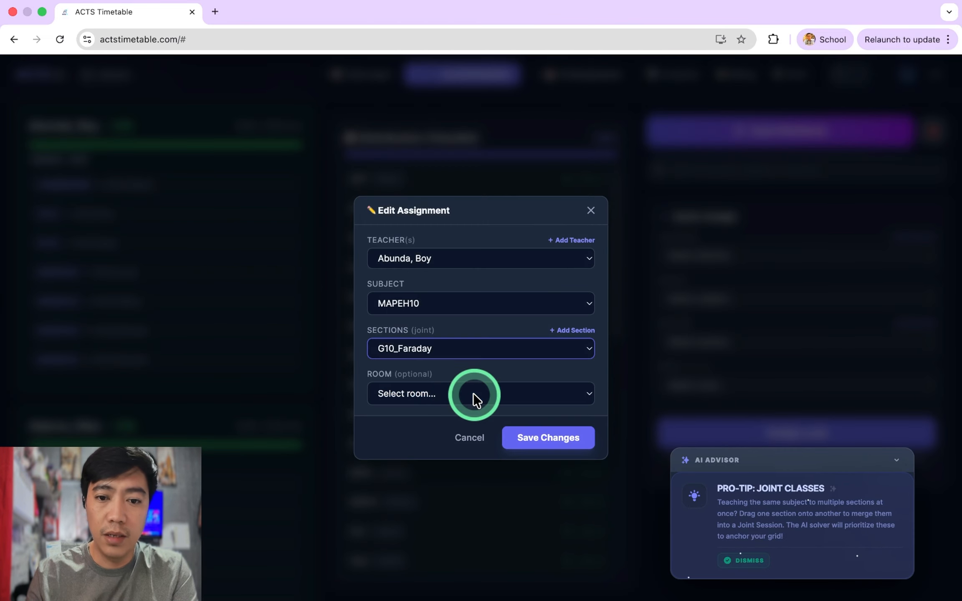
{"action": "left_click", "coordinate": [554, 436]}
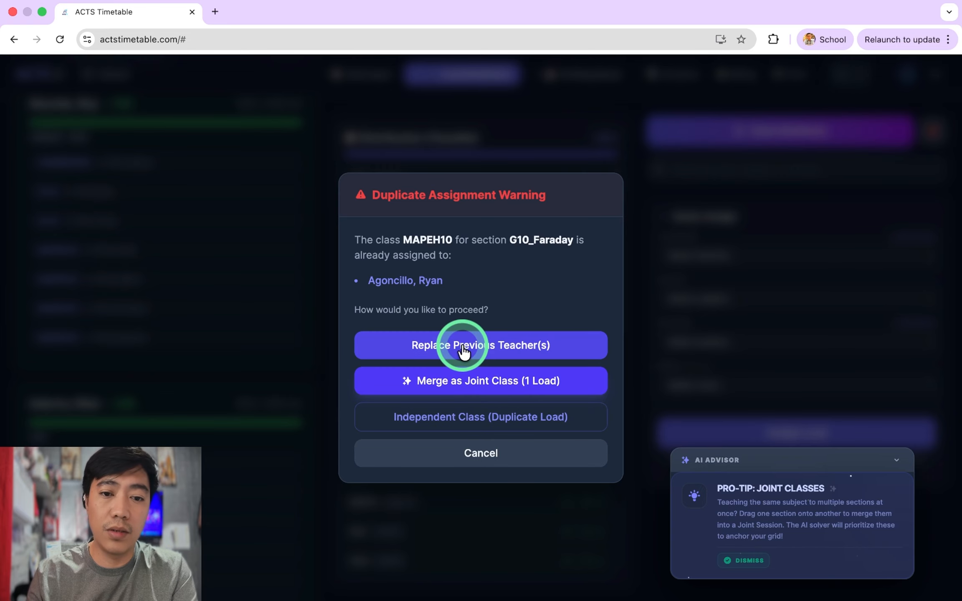
{"action": "left_click", "coordinate": [507, 349]}
{"action": "scroll", "coordinate": [223, 263], "scroll_direction": "up", "scroll_amount": 2}
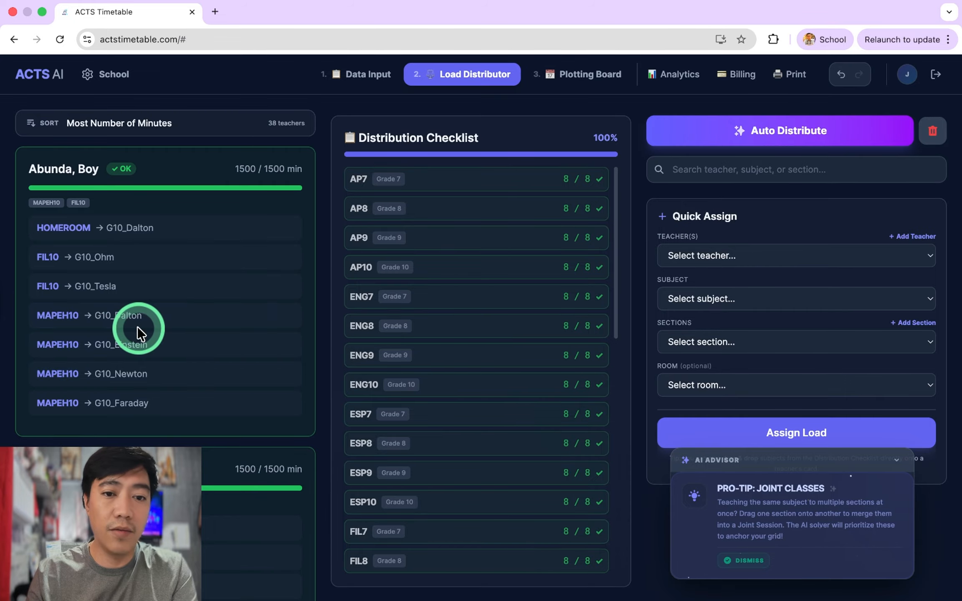
- Examine the Distribution Checklist for subjects with unassigned sections, and scan the teacher cards for the replaced MAPEH10 teacher
{"action": "scroll", "coordinate": [455, 351], "scroll_direction": "down", "scroll_amount": 10}
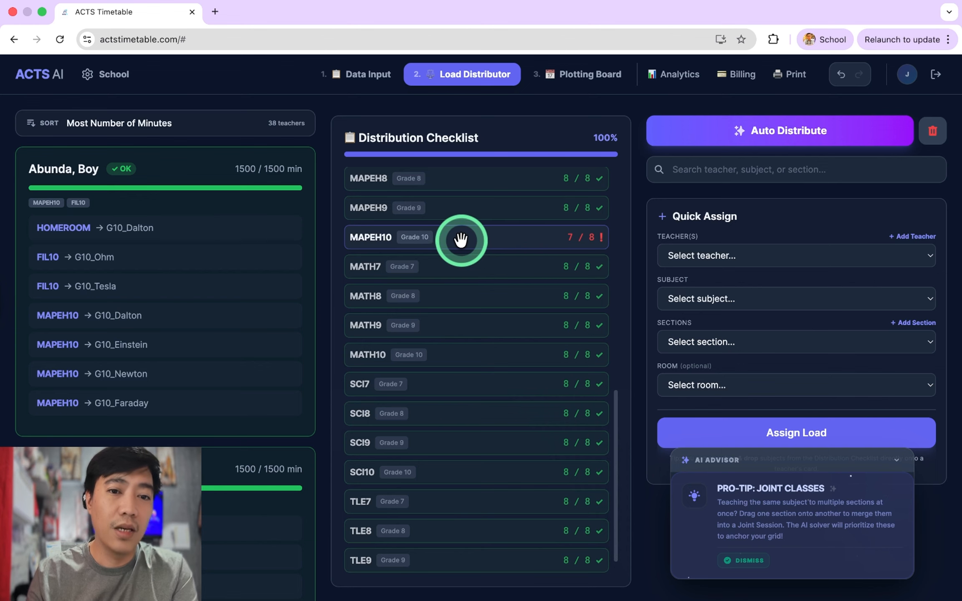
{"action": "scroll", "coordinate": [202, 399], "scroll_direction": "down", "scroll_amount": 15}
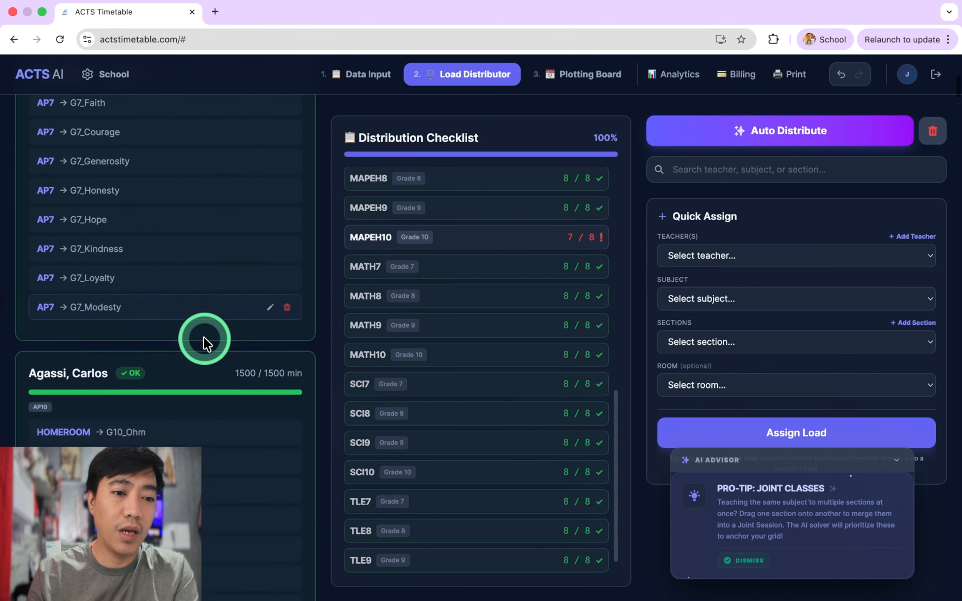
{"action": "scroll", "coordinate": [204, 337], "scroll_direction": "down", "scroll_amount": 15}
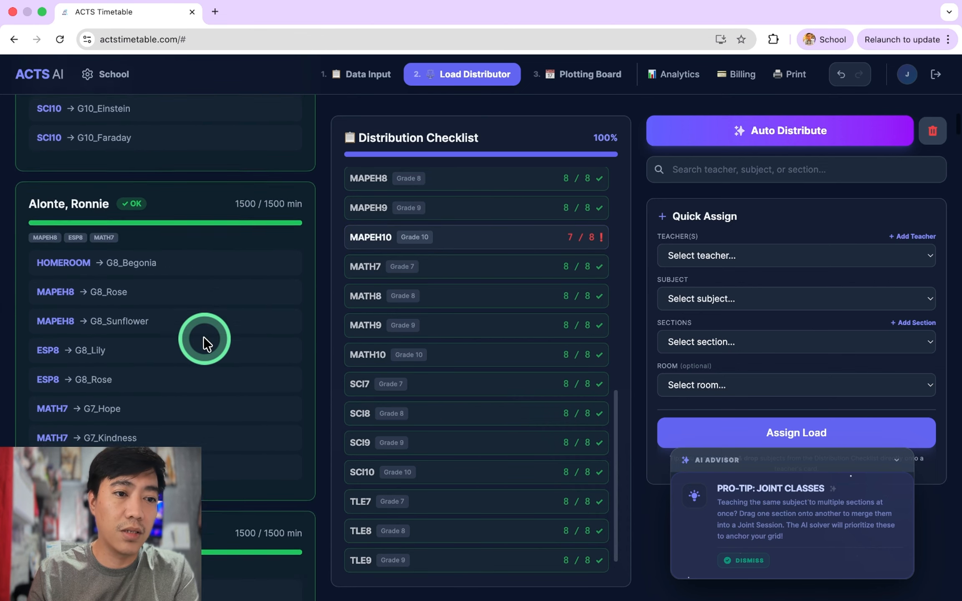
{"action": "scroll", "coordinate": [204, 336], "scroll_direction": "down", "scroll_amount": 14}
{"action": "scroll", "coordinate": [204, 337], "scroll_direction": "up", "scroll_amount": 15}
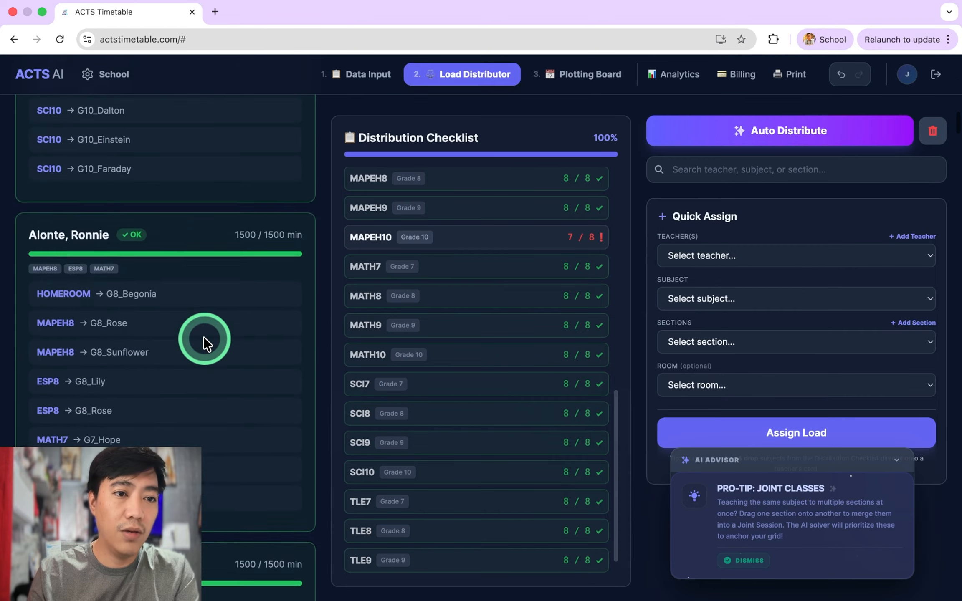
{"action": "scroll", "coordinate": [203, 336], "scroll_direction": "up", "scroll_amount": 10}
{"action": "scroll", "coordinate": [204, 337], "scroll_direction": "down", "scroll_amount": 5}
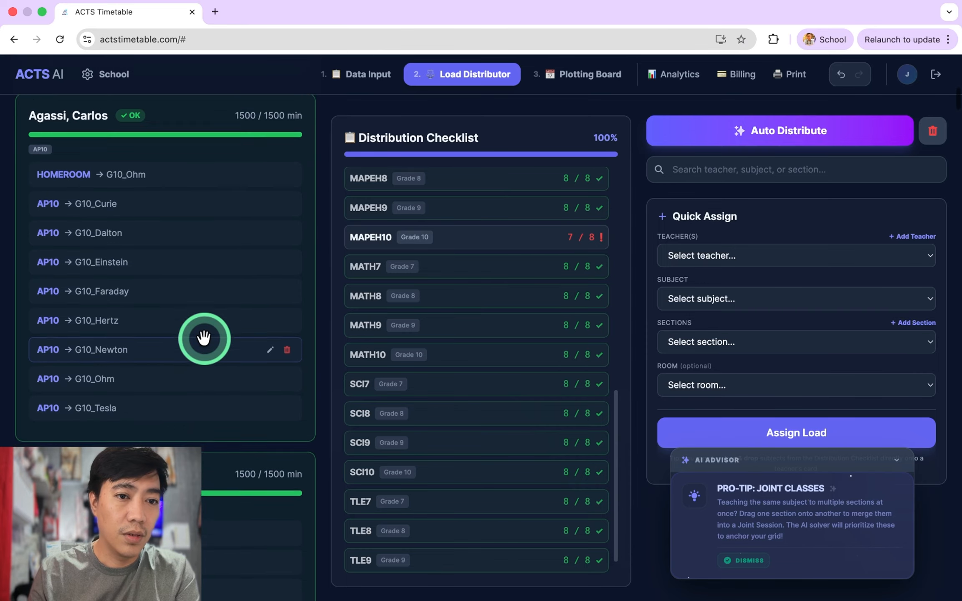
{"action": "scroll", "coordinate": [204, 337], "scroll_direction": "up", "scroll_amount": 10}
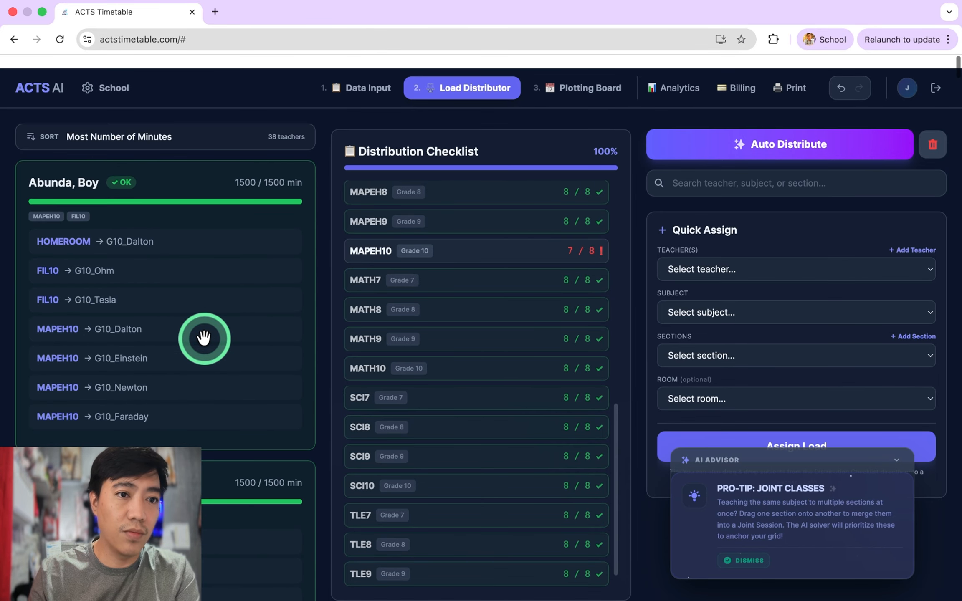
{"action": "scroll", "coordinate": [258, 103], "scroll_direction": "down", "scroll_amount": 1}
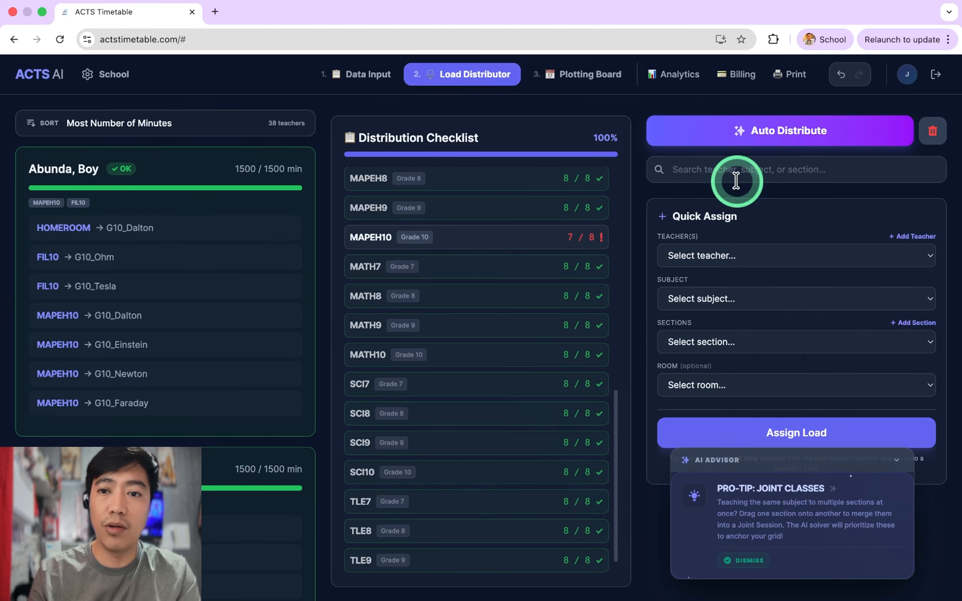
- Search for the replaced MAPEH10 teacher by surname and assign that teacher MAPEH10 for section G10_Curie
{"action": "left_click", "coordinate": [739, 167]}
{"action": "type", "text": "agon"}
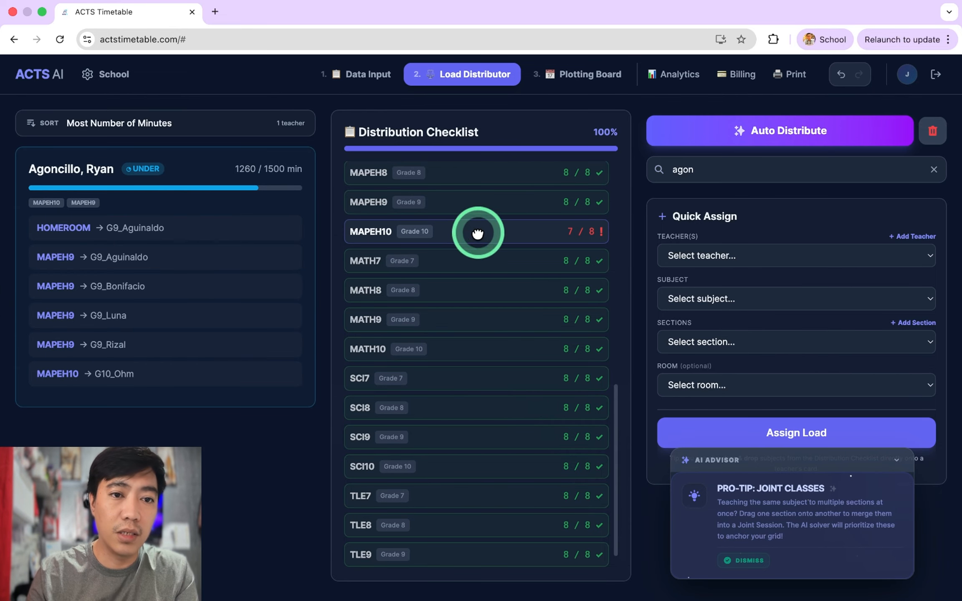
{"action": "left_click_drag", "start_coordinate": [477, 234], "coordinate": [163, 264]}
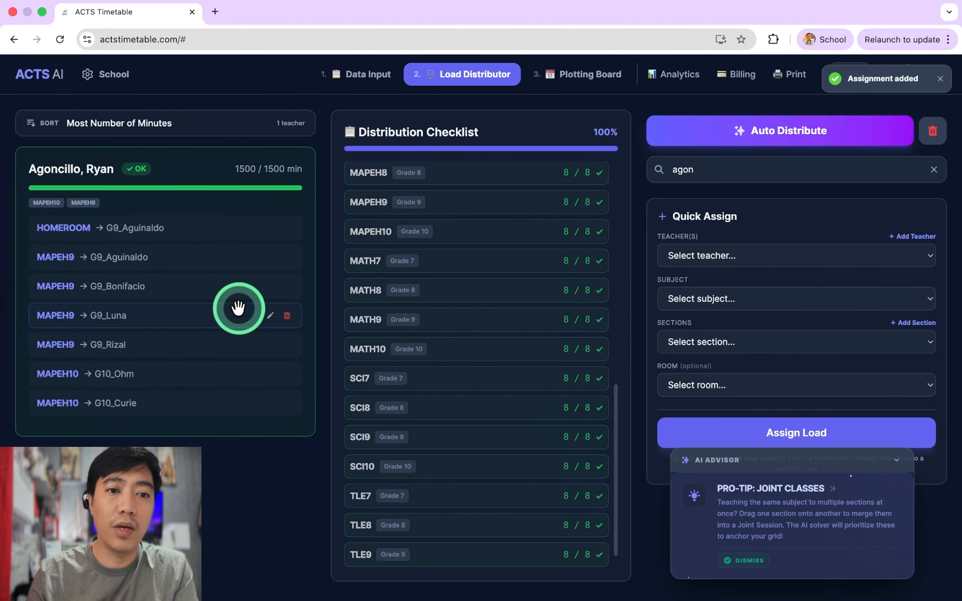
- Sort the teacher cards by Least Number of Minutes and clear the teacher search
{"action": "left_click", "coordinate": [172, 122]}
{"action": "left_click", "coordinate": [134, 106]}
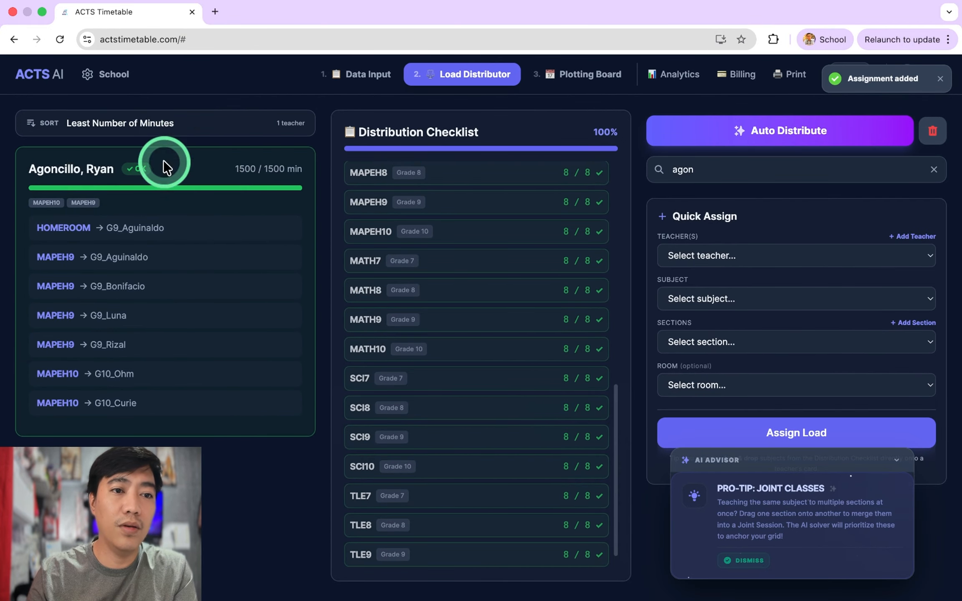
{"action": "left_click", "coordinate": [190, 131]}
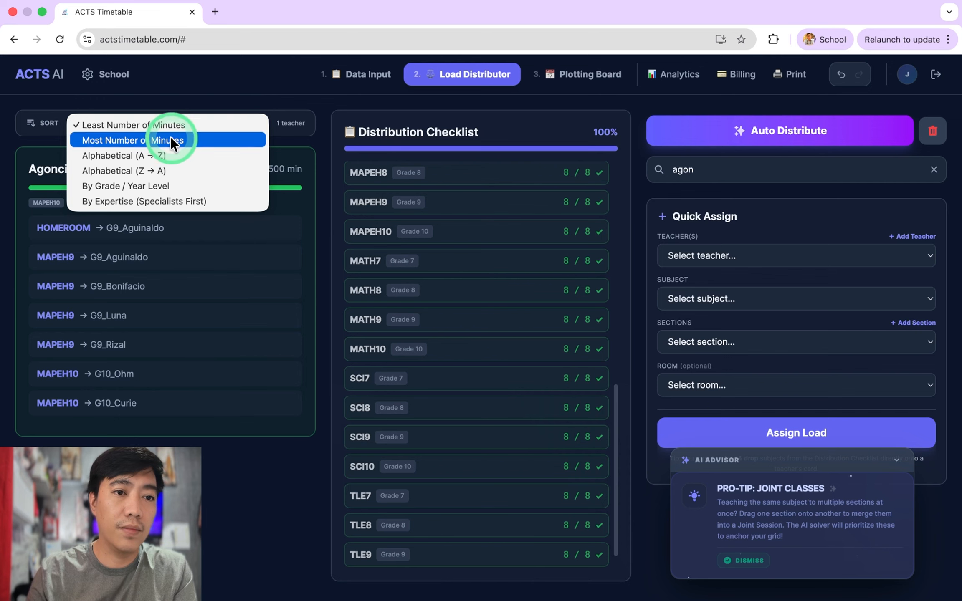
{"action": "left_click", "coordinate": [725, 169]}
{"action": "left_click_drag", "start_coordinate": [711, 169], "coordinate": [666, 171]}
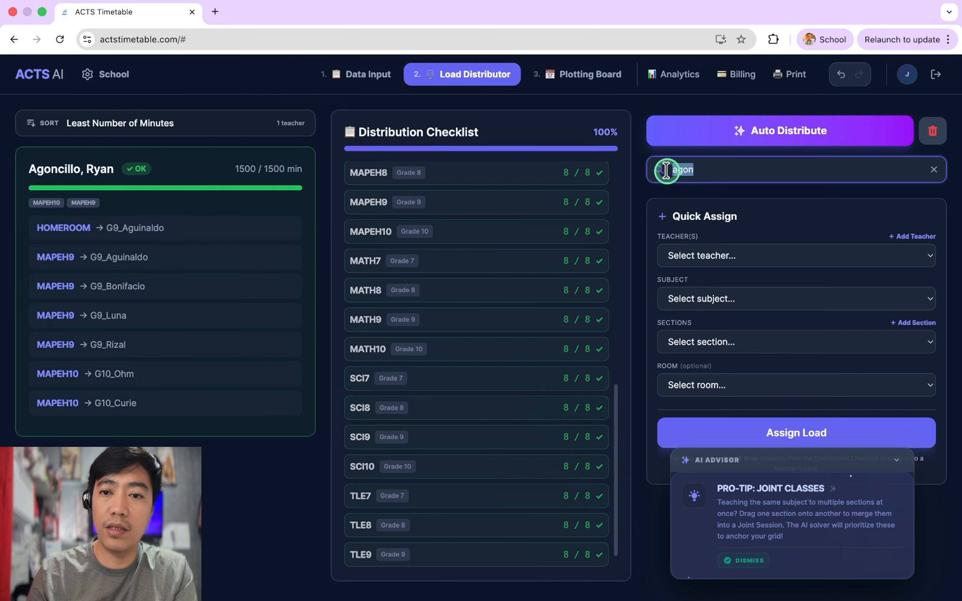
{"action": "key", "text": "BackSpace"}
- Sort the teacher cards by Most Number of Minutes and by Alphabetical (A → Z), and review the reordered list
{"action": "left_click", "coordinate": [215, 124]}
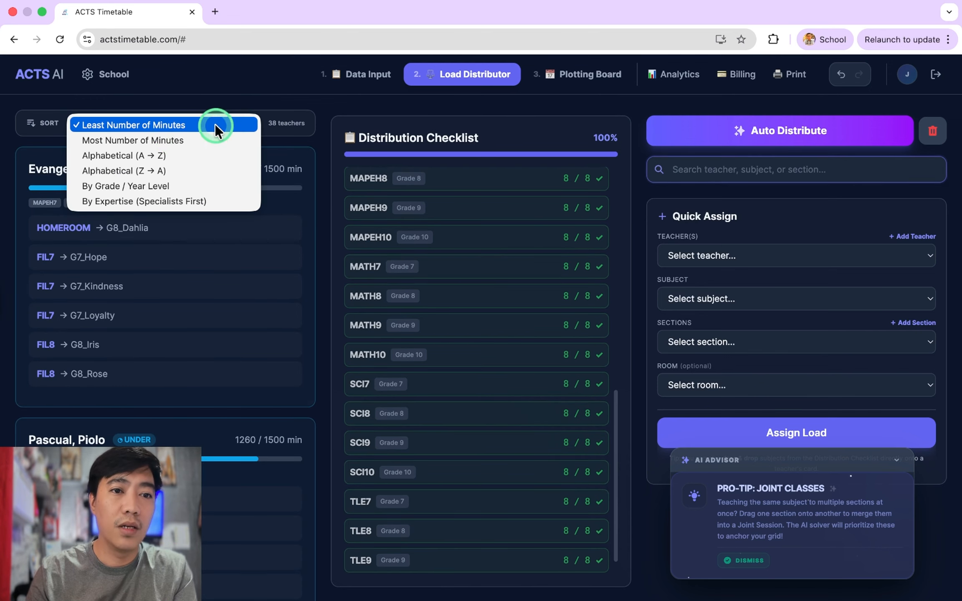
{"action": "left_click", "coordinate": [160, 138]}
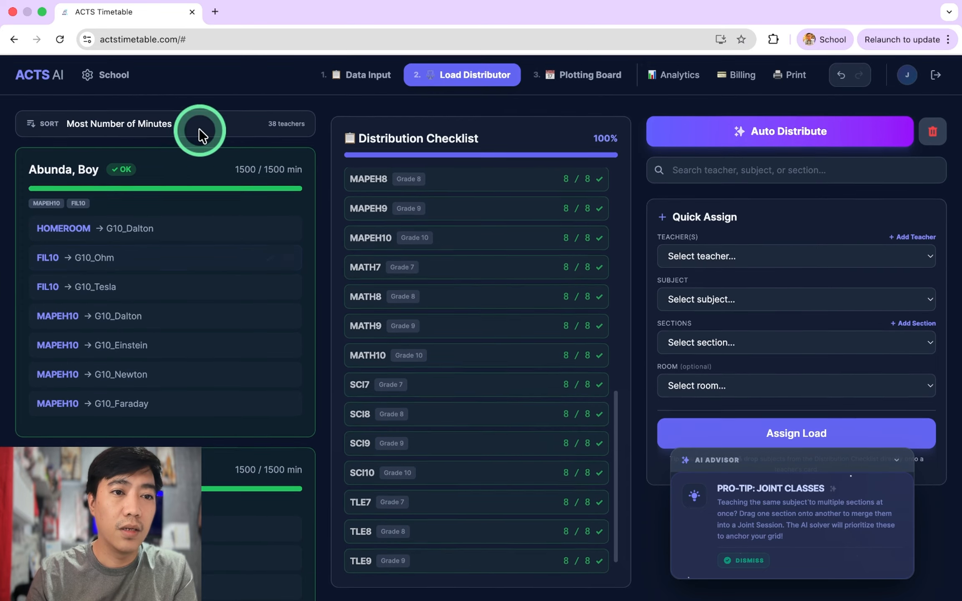
{"action": "left_click", "coordinate": [198, 129]}
{"action": "left_click", "coordinate": [161, 140]}
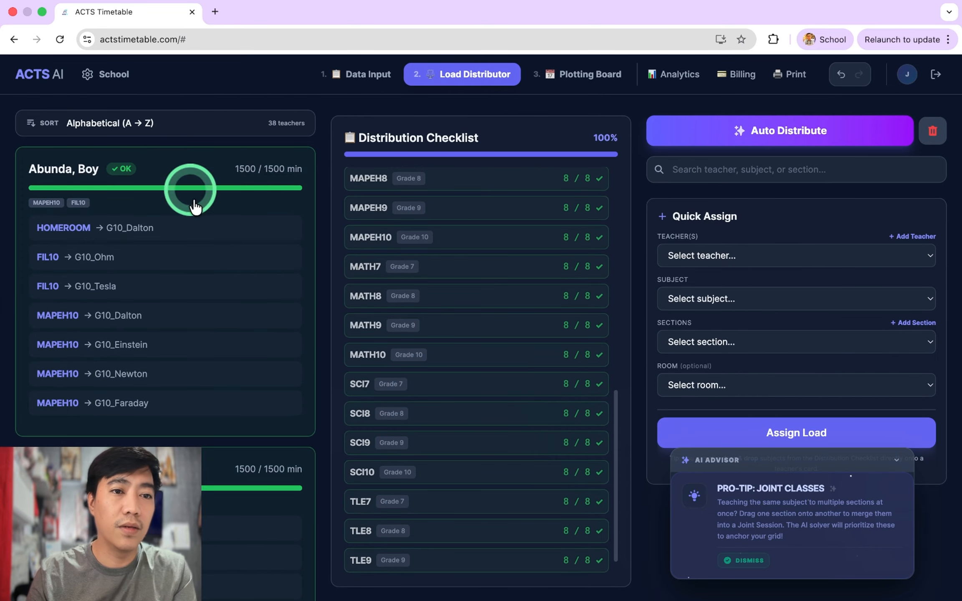
{"action": "scroll", "coordinate": [195, 206], "scroll_direction": "down", "scroll_amount": 20}
- Open the Plotting Board and look over the teachers' timetable grid and its time slots
{"action": "left_click", "coordinate": [585, 74]}
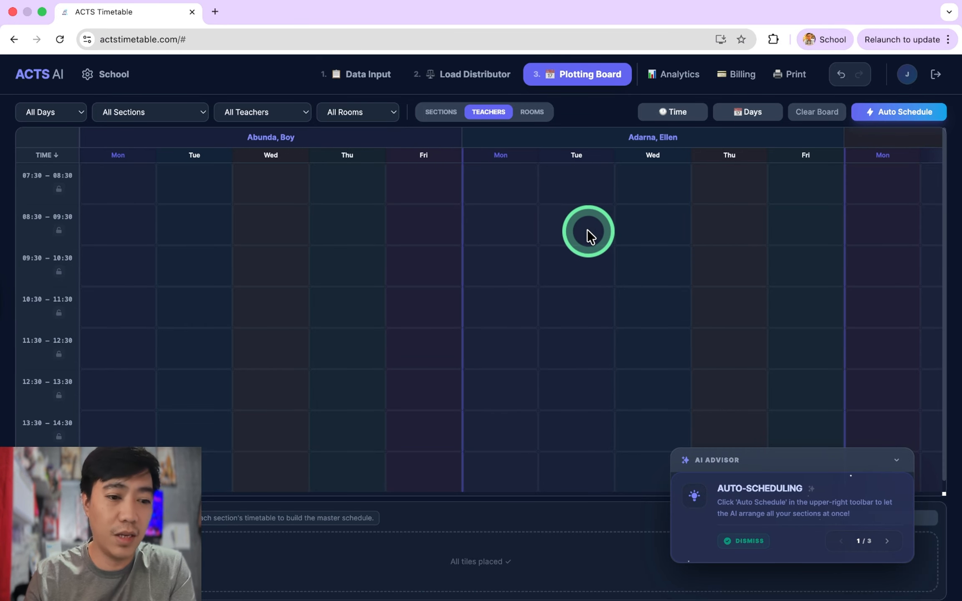
{"action": "scroll", "coordinate": [587, 229], "scroll_direction": "down", "scroll_amount": 1}
{"action": "scroll", "coordinate": [587, 230], "scroll_direction": "up", "scroll_amount": 1}
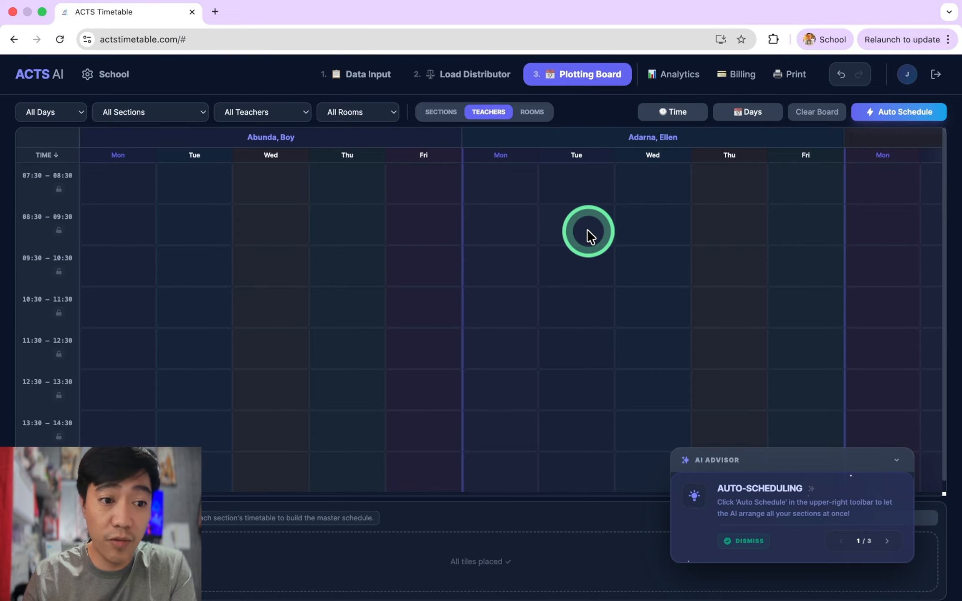
{"action": "scroll", "coordinate": [587, 230], "scroll_direction": "down", "scroll_amount": 1}
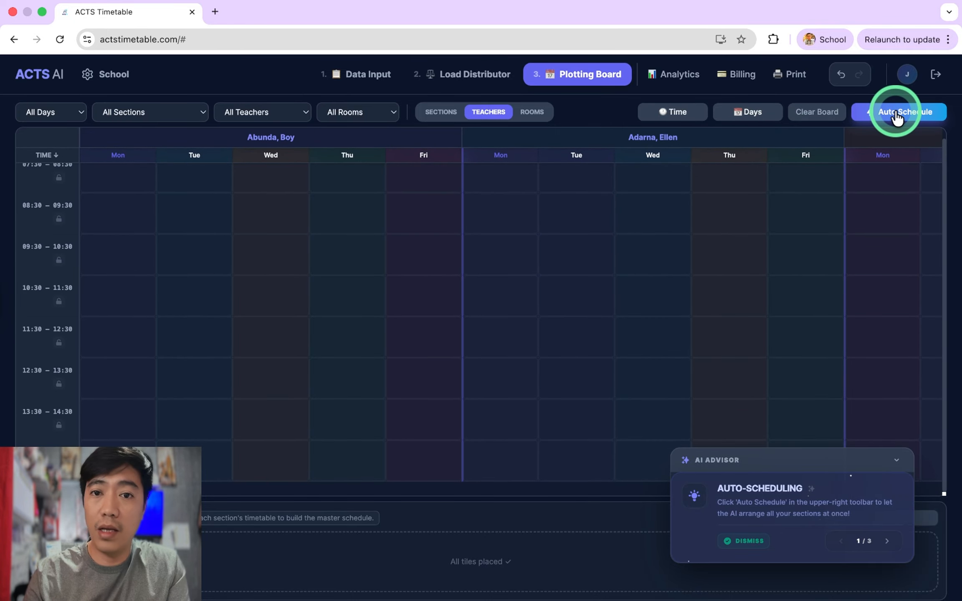
{"action": "scroll", "coordinate": [276, 347], "scroll_direction": "up", "scroll_amount": 1}
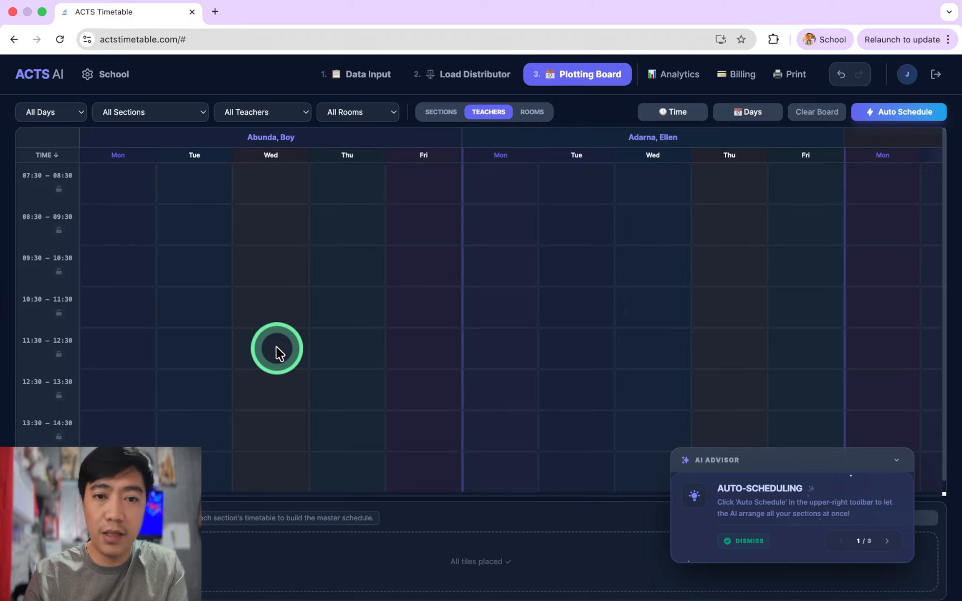
{"action": "scroll", "coordinate": [276, 347], "scroll_direction": "down", "scroll_amount": 1}
{"action": "scroll", "coordinate": [276, 346], "scroll_direction": "up", "scroll_amount": 1}
- Clear the timetable with a Total Board Reset, and auto-schedule all classes from scratch in Quality Mode
{"action": "left_click", "coordinate": [818, 119]}
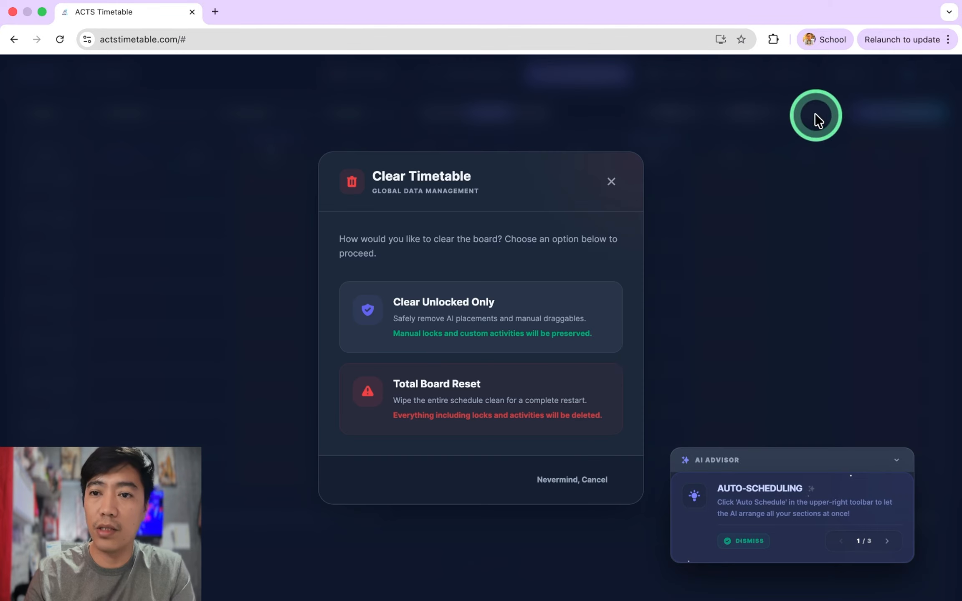
{"action": "left_click", "coordinate": [503, 412]}
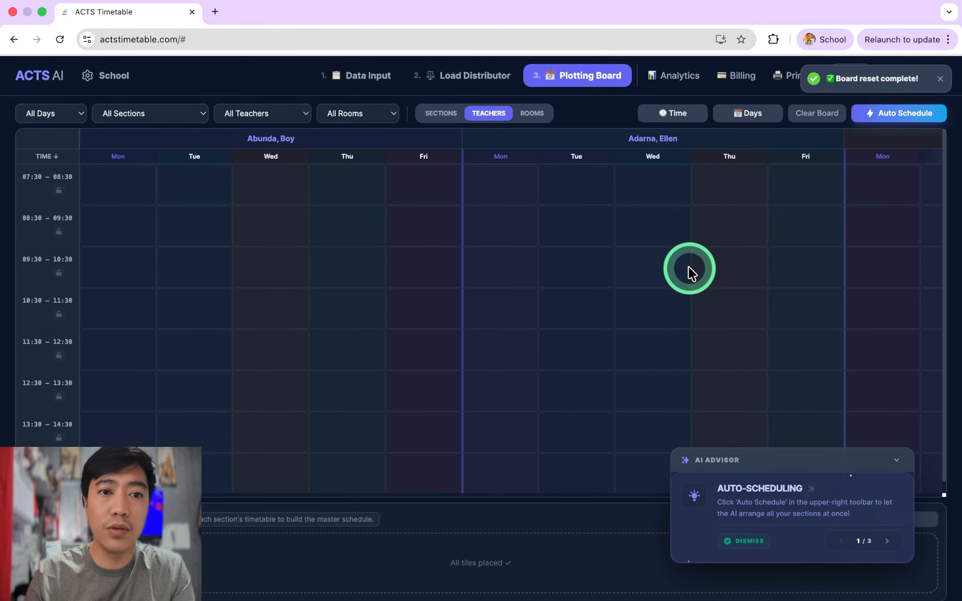
{"action": "left_click", "coordinate": [901, 117]}
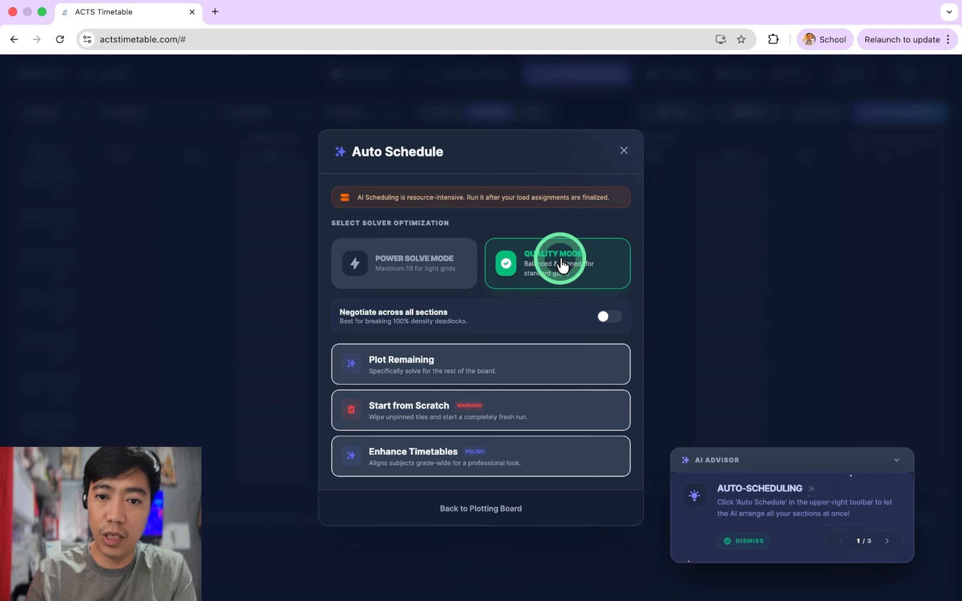
{"action": "left_click", "coordinate": [413, 276]}
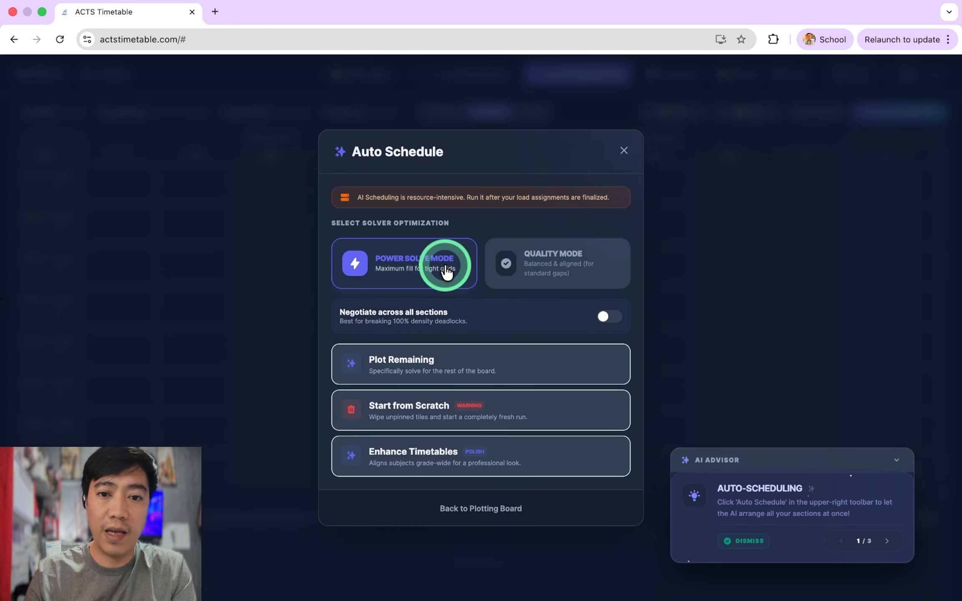
{"action": "left_click", "coordinate": [565, 271]}
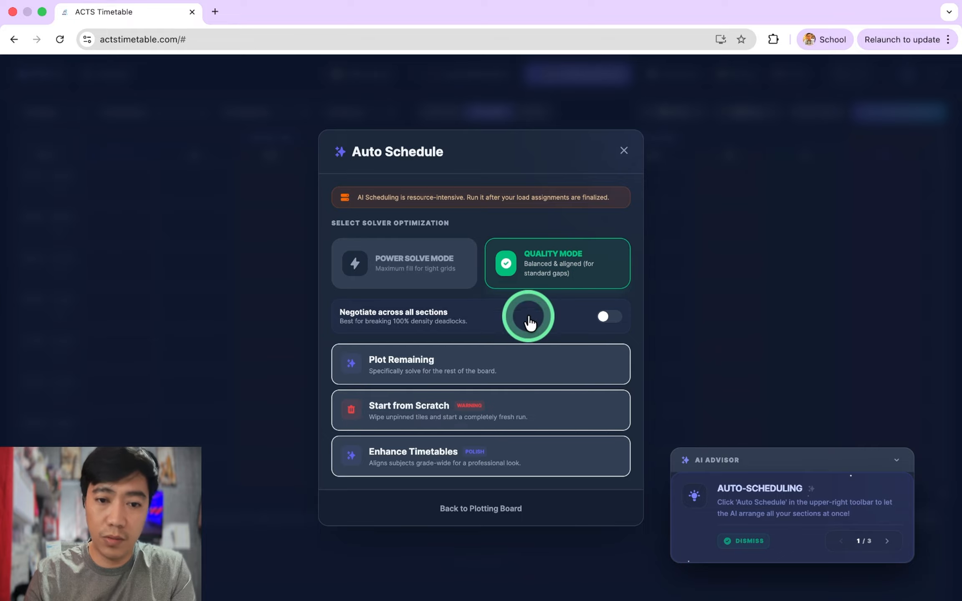
{"action": "left_click", "coordinate": [432, 407]}
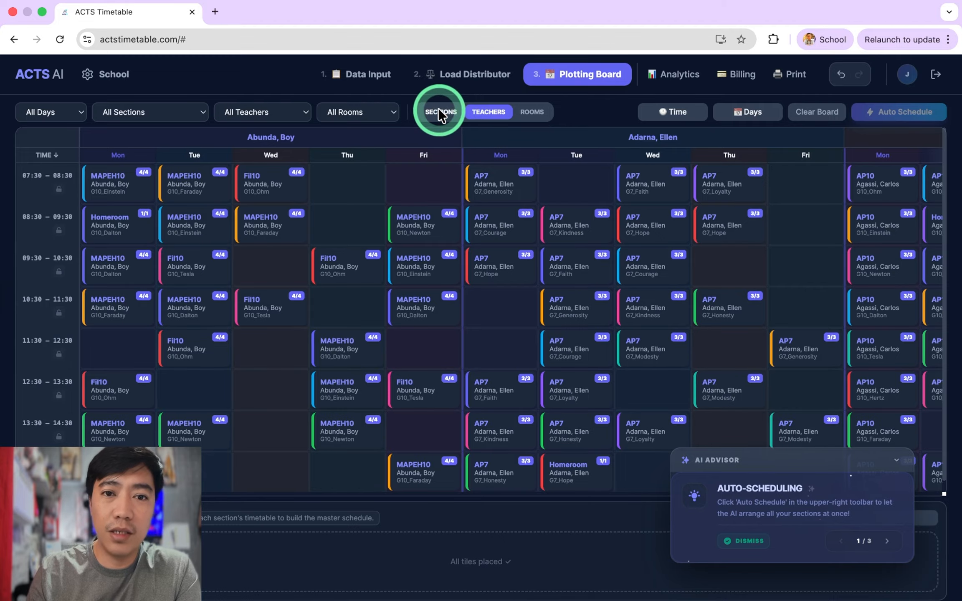
- Switch the board to the sections view and back to teachers, and review the generated timetable for the first teachers
{"action": "left_click", "coordinate": [439, 111]}
{"action": "left_click", "coordinate": [492, 113]}
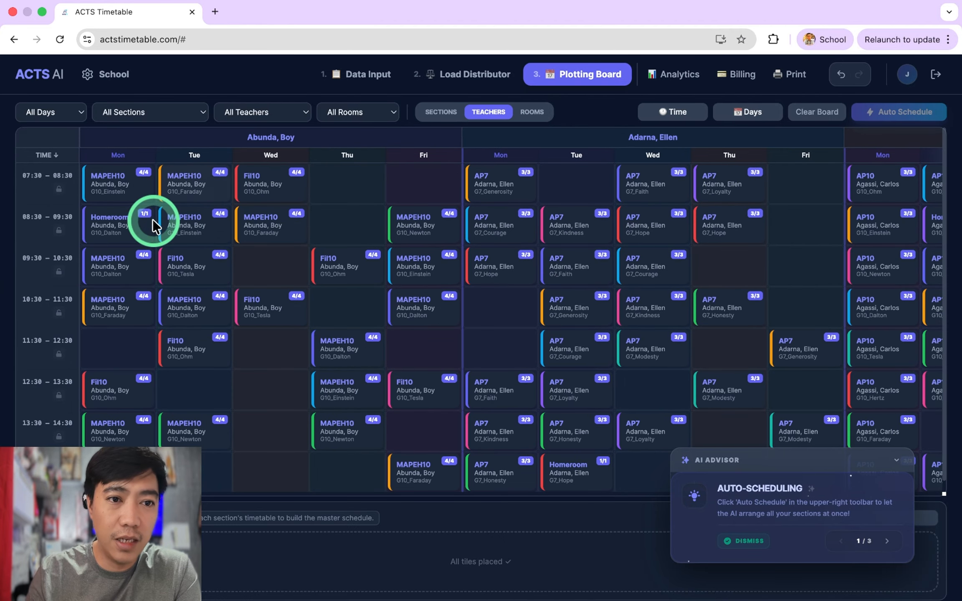
{"action": "scroll", "coordinate": [239, 312], "scroll_direction": "down", "scroll_amount": 1}
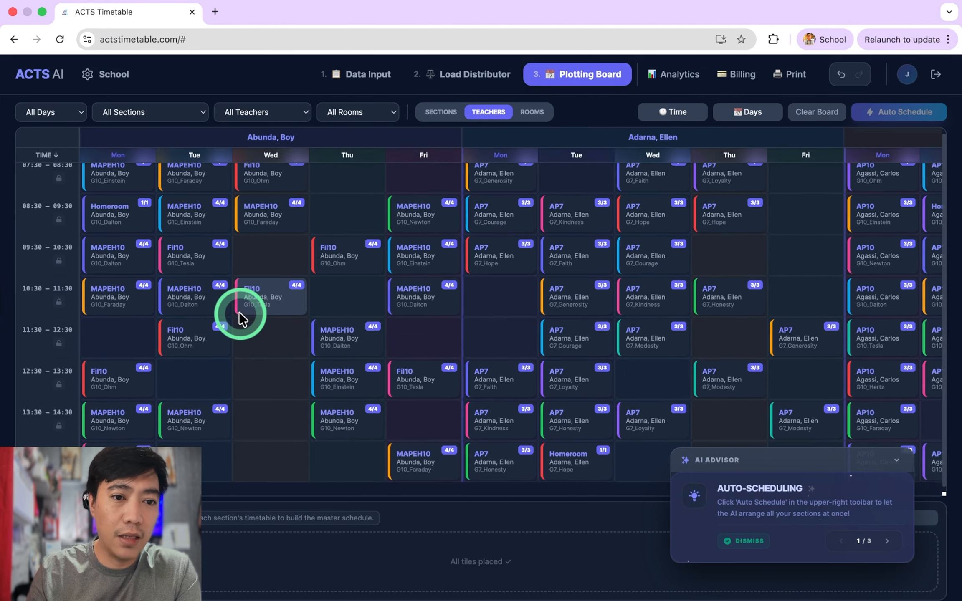
{"action": "scroll", "coordinate": [240, 313], "scroll_direction": "up", "scroll_amount": 1}
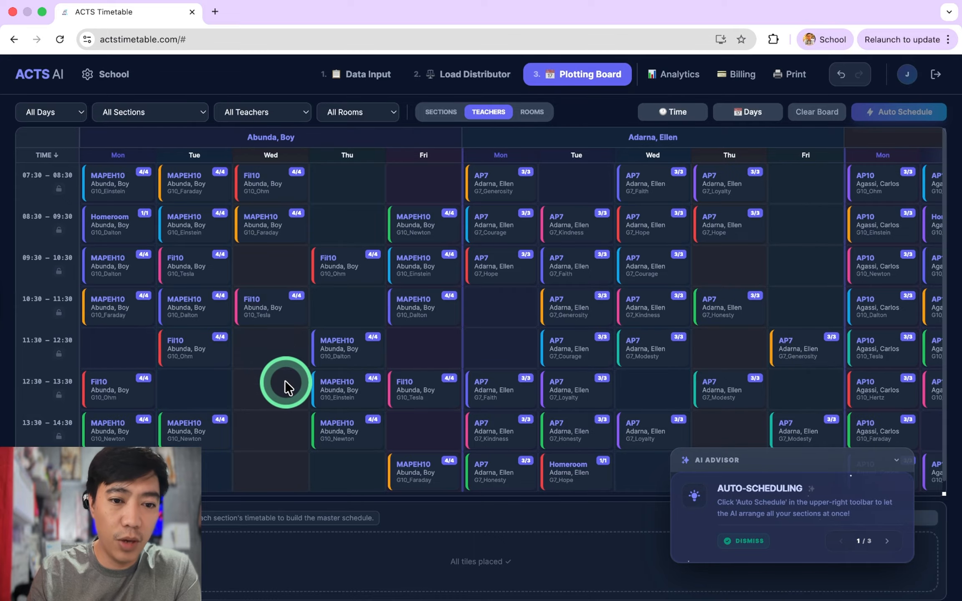
{"action": "scroll", "coordinate": [268, 406], "scroll_direction": "down", "scroll_amount": 1}
{"action": "scroll", "coordinate": [269, 406], "scroll_direction": "up", "scroll_amount": 1}
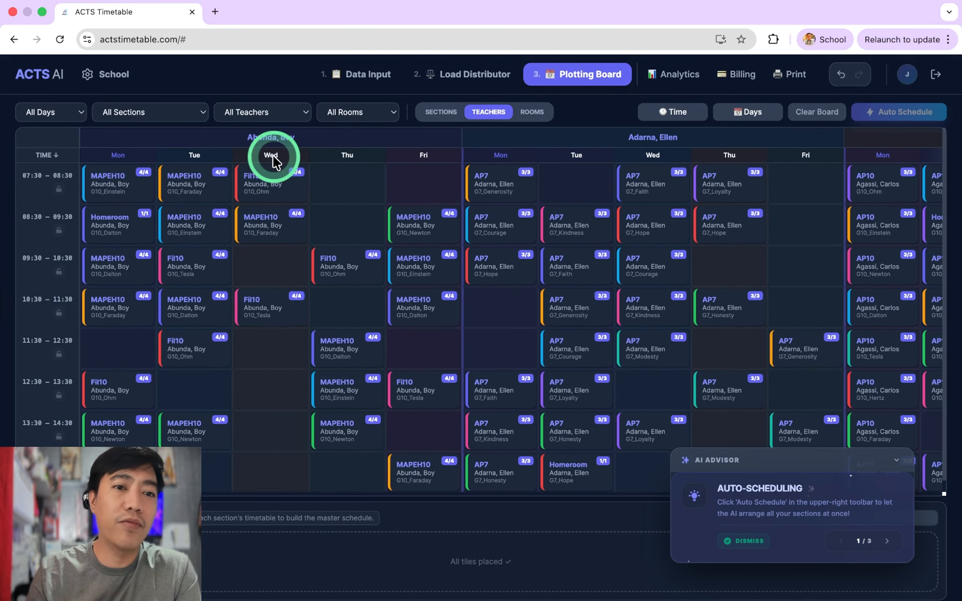
{"action": "left_click", "coordinate": [256, 309]}
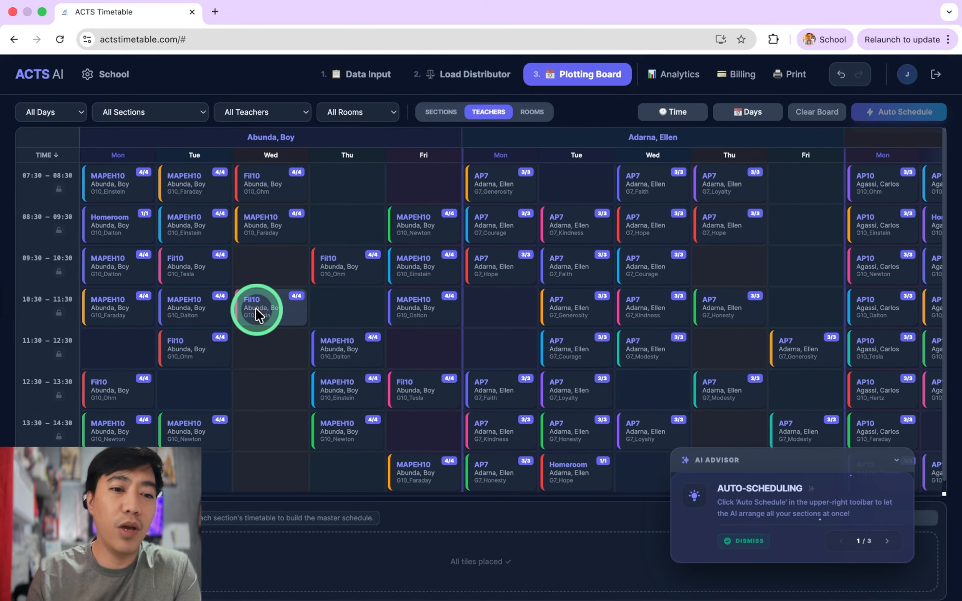
{"action": "left_click", "coordinate": [172, 376]}
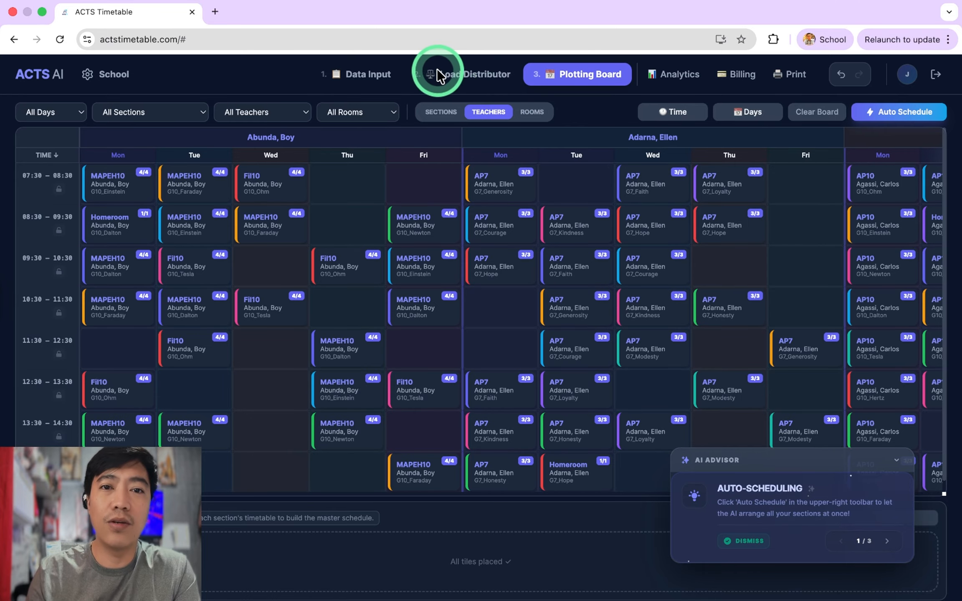
- Open the first teacher's record in Data Input, look over its Time-Off Matrix, and close the record
{"action": "left_click", "coordinate": [375, 76]}
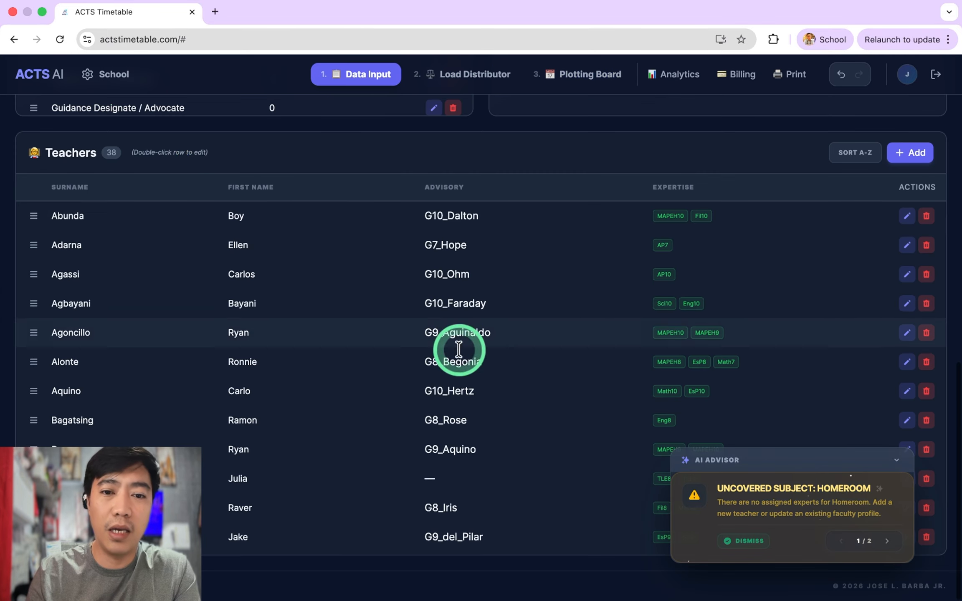
{"action": "left_click", "coordinate": [907, 216]}
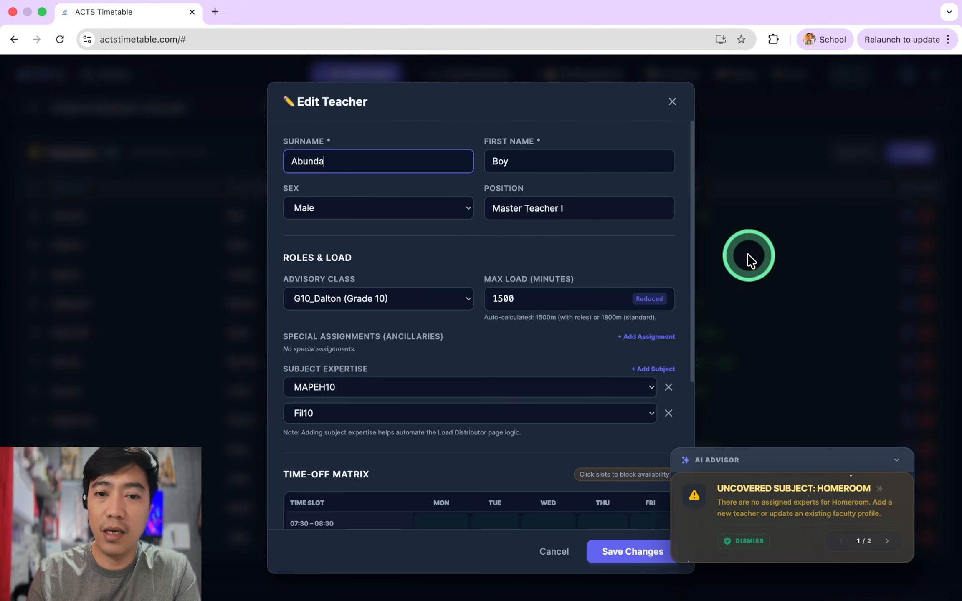
{"action": "scroll", "coordinate": [545, 386], "scroll_direction": "down", "scroll_amount": 2}
{"action": "scroll", "coordinate": [545, 389], "scroll_direction": "down", "scroll_amount": 5}
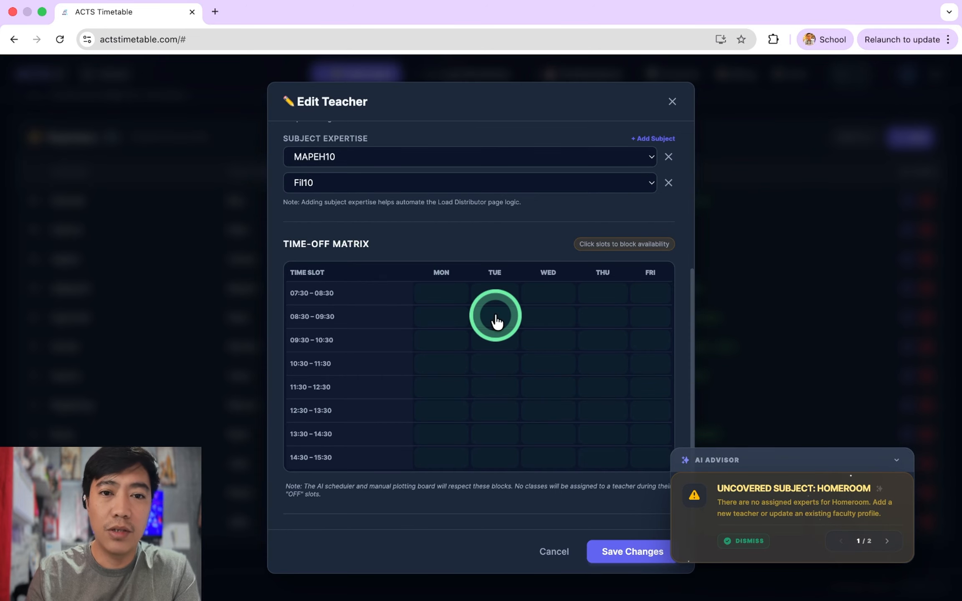
{"action": "scroll", "coordinate": [496, 318], "scroll_direction": "up", "scroll_amount": 6}
{"action": "left_click", "coordinate": [672, 101]}
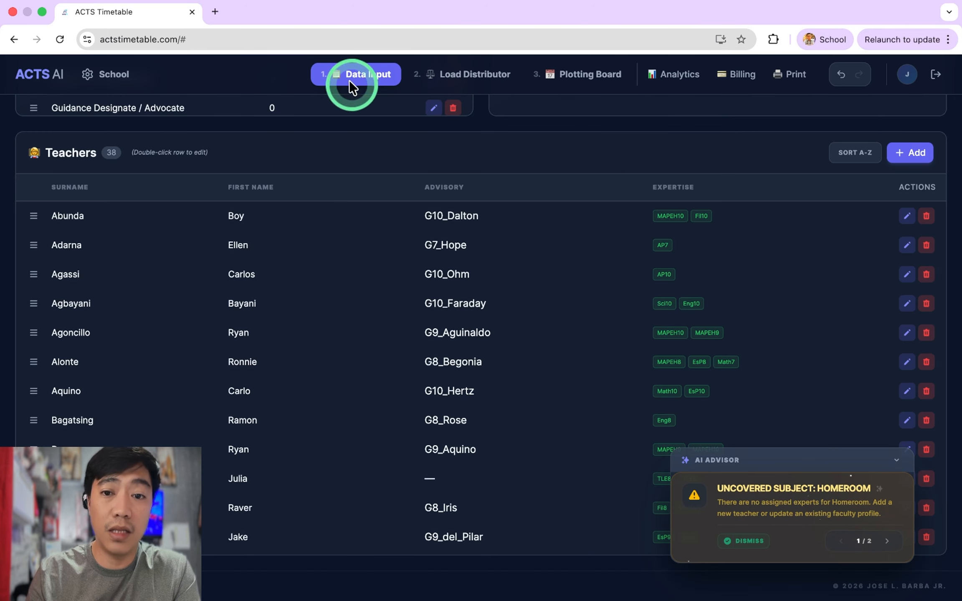
- Edit the first teacher in the list and block the 14:30–15:30 slot from Monday to Friday in the Time-Off Matrix
{"action": "left_click", "coordinate": [907, 216]}
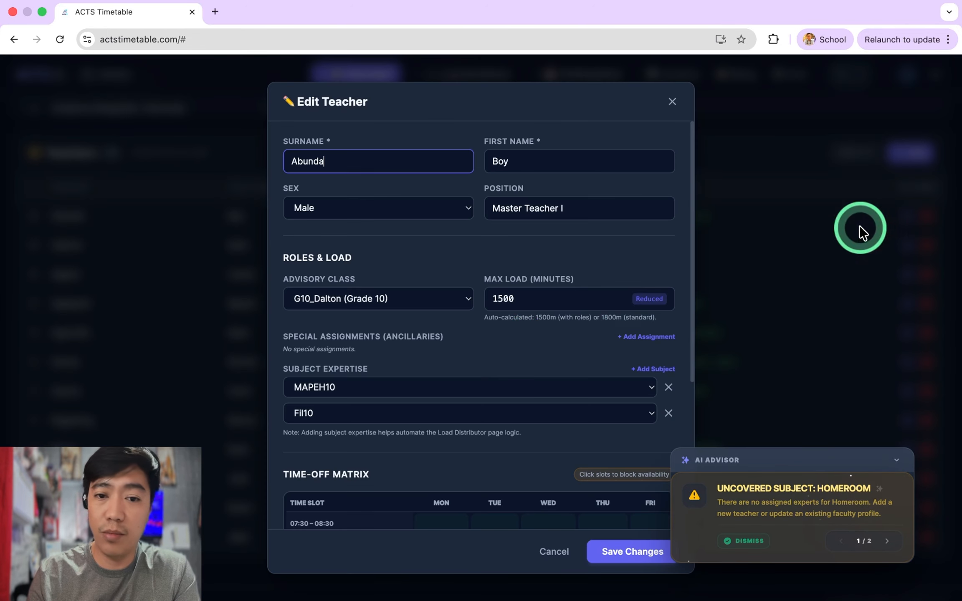
{"action": "scroll", "coordinate": [466, 382], "scroll_direction": "down", "scroll_amount": 5}
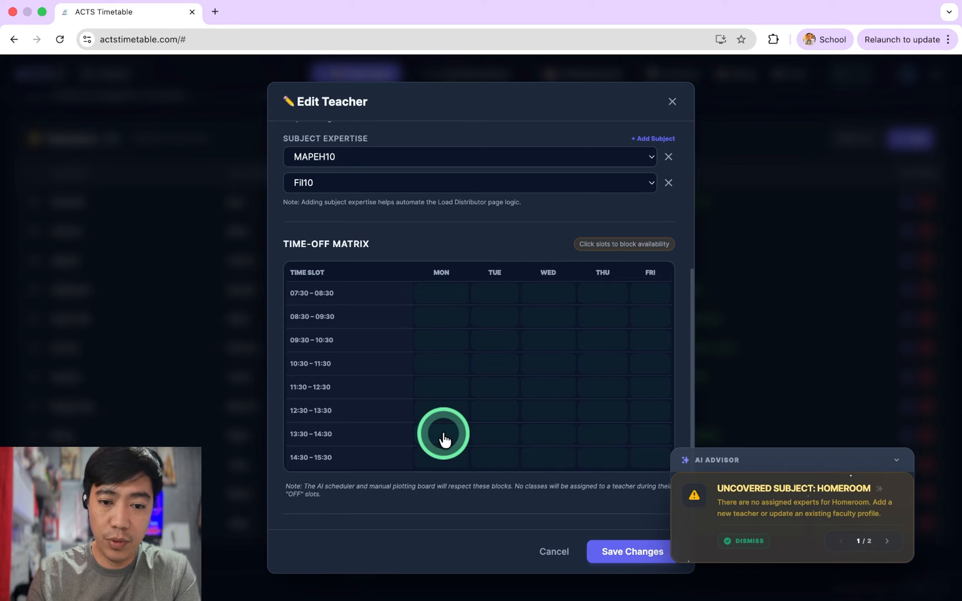
{"action": "left_click", "coordinate": [444, 457]}
{"action": "left_click", "coordinate": [487, 457]}
{"action": "left_click", "coordinate": [543, 458]}
{"action": "left_click", "coordinate": [607, 457]}
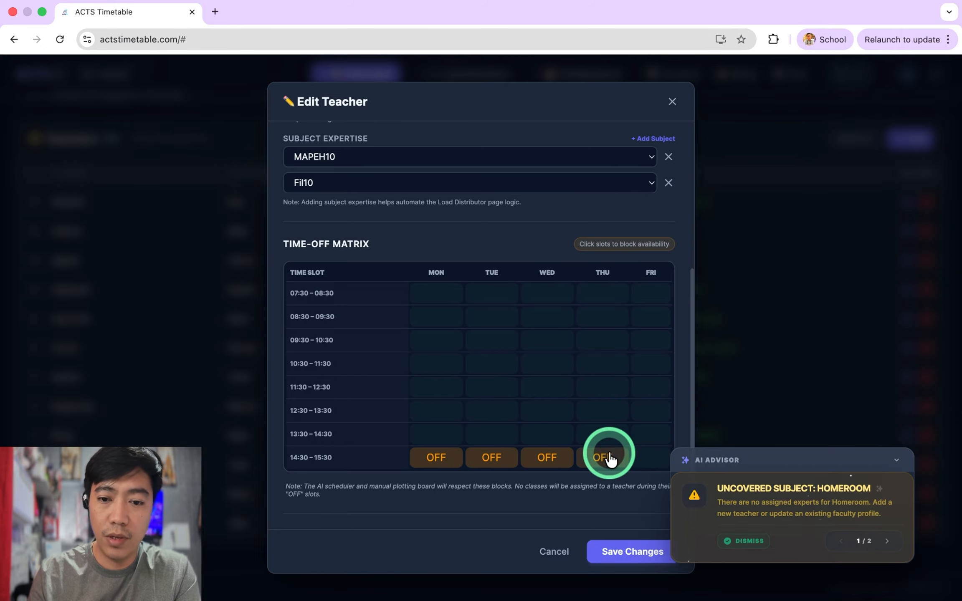
{"action": "left_click", "coordinate": [644, 456]}
- Block the 13:30–14:30 slot from Monday to Friday in the teacher's Time-Off Matrix
{"action": "left_click", "coordinate": [645, 434]}
{"action": "left_click", "coordinate": [592, 436]}
{"action": "left_click", "coordinate": [518, 441]}
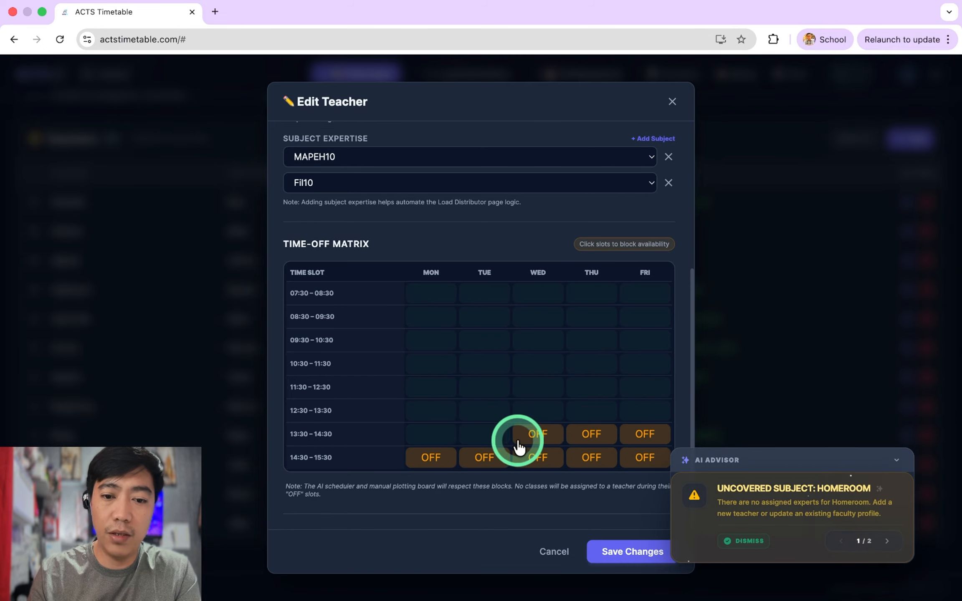
{"action": "left_click", "coordinate": [481, 439]}
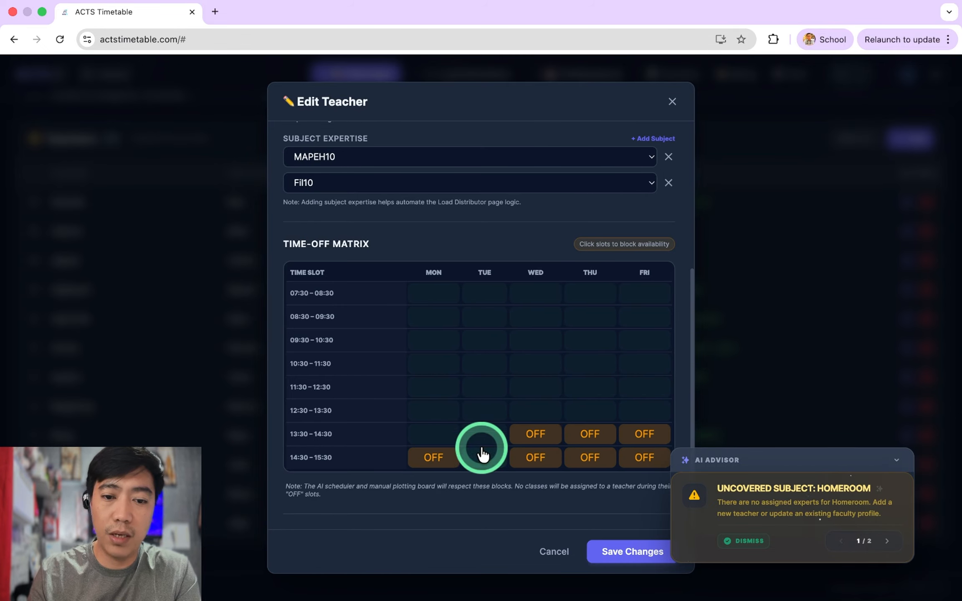
{"action": "left_click", "coordinate": [445, 439]}
- Block the 12:30–13:30 slot from Monday to Friday for this teacher, and save the changes
{"action": "left_click", "coordinate": [445, 411]}
{"action": "left_click", "coordinate": [483, 403]}
{"action": "left_click", "coordinate": [545, 415]}
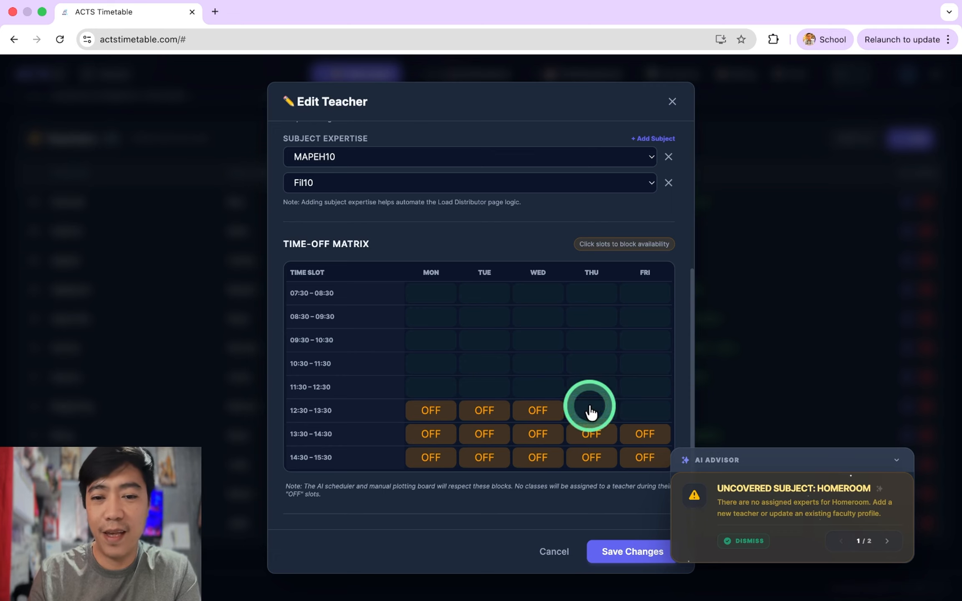
{"action": "left_click", "coordinate": [590, 411]}
{"action": "left_click", "coordinate": [639, 408]}
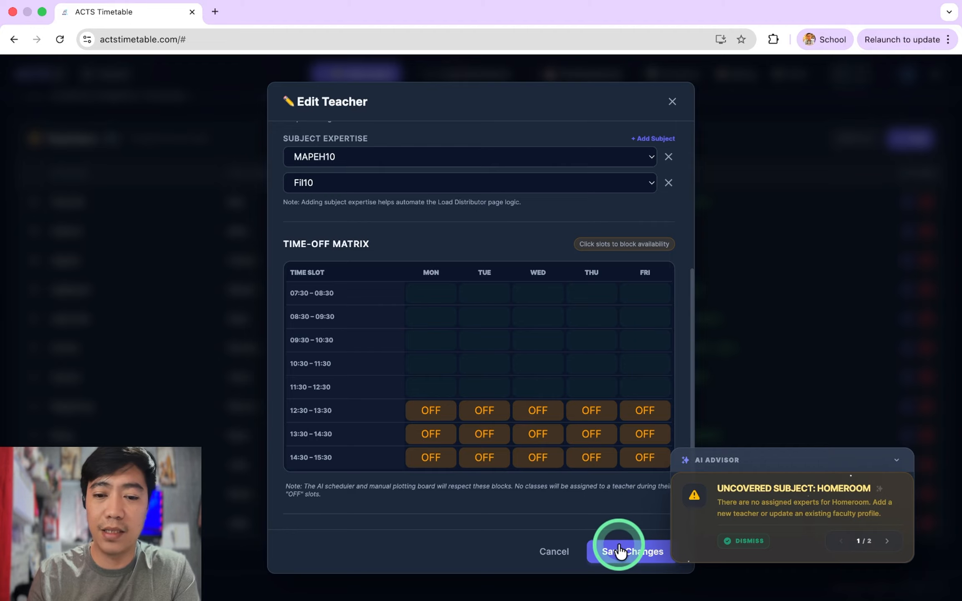
{"action": "left_click", "coordinate": [625, 555]}
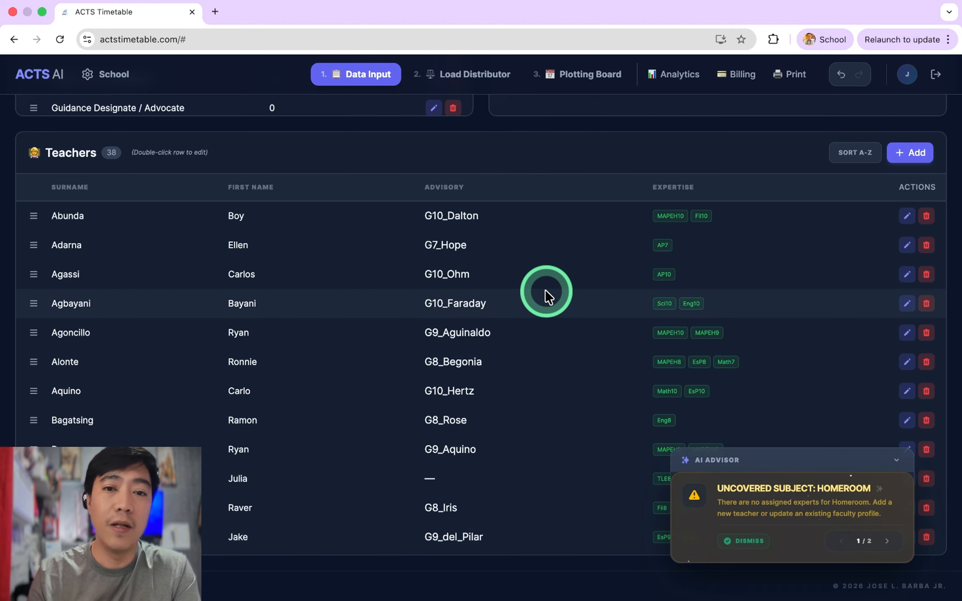
- Look over the Data Input lists of sections, subjects, ancillary assignments, rooms and teachers
{"action": "scroll", "coordinate": [545, 290], "scroll_direction": "up", "scroll_amount": 10}
{"action": "scroll", "coordinate": [545, 290], "scroll_direction": "up", "scroll_amount": 8}
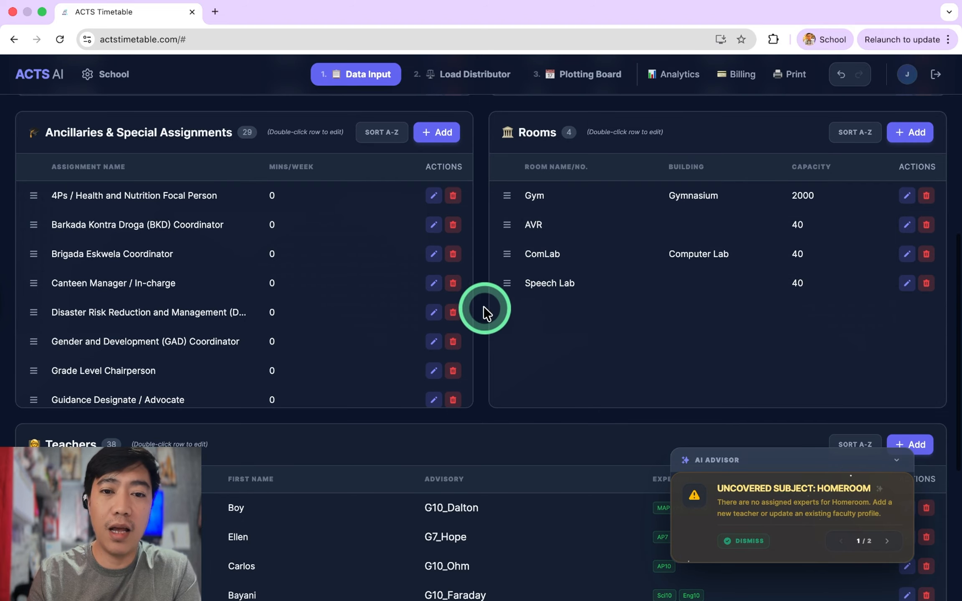
{"action": "scroll", "coordinate": [478, 301], "scroll_direction": "down", "scroll_amount": 15}
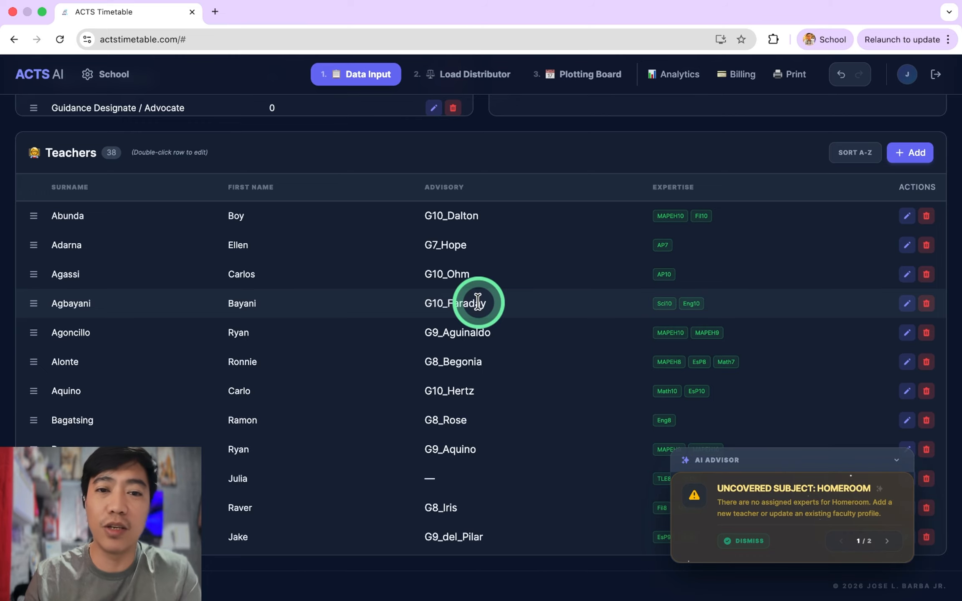
{"action": "scroll", "coordinate": [499, 256], "scroll_direction": "up", "scroll_amount": 15}
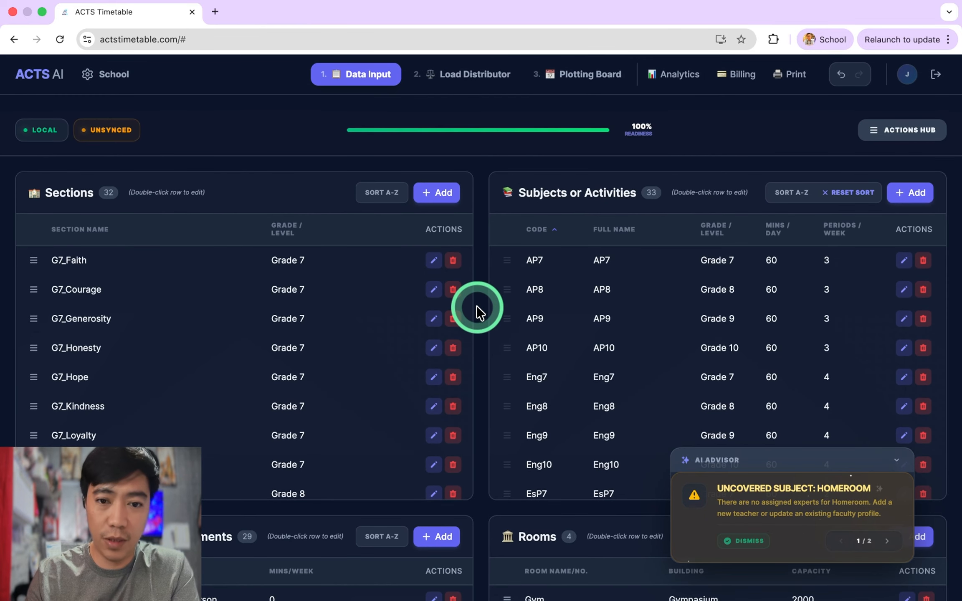
{"action": "scroll", "coordinate": [476, 306], "scroll_direction": "down", "scroll_amount": 15}
{"action": "scroll", "coordinate": [476, 306], "scroll_direction": "up", "scroll_amount": 15}
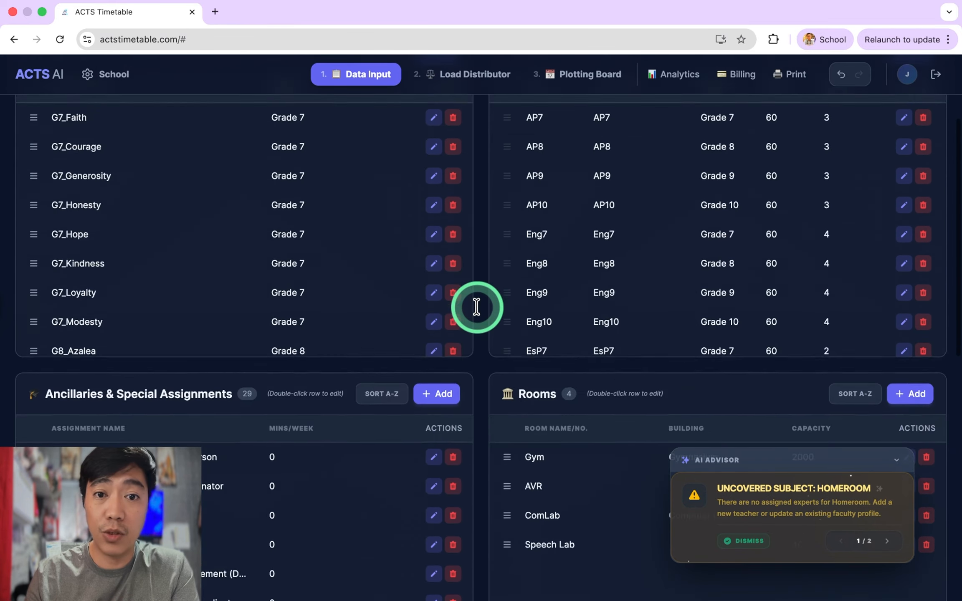
{"action": "scroll", "coordinate": [476, 334], "scroll_direction": "down", "scroll_amount": 5}
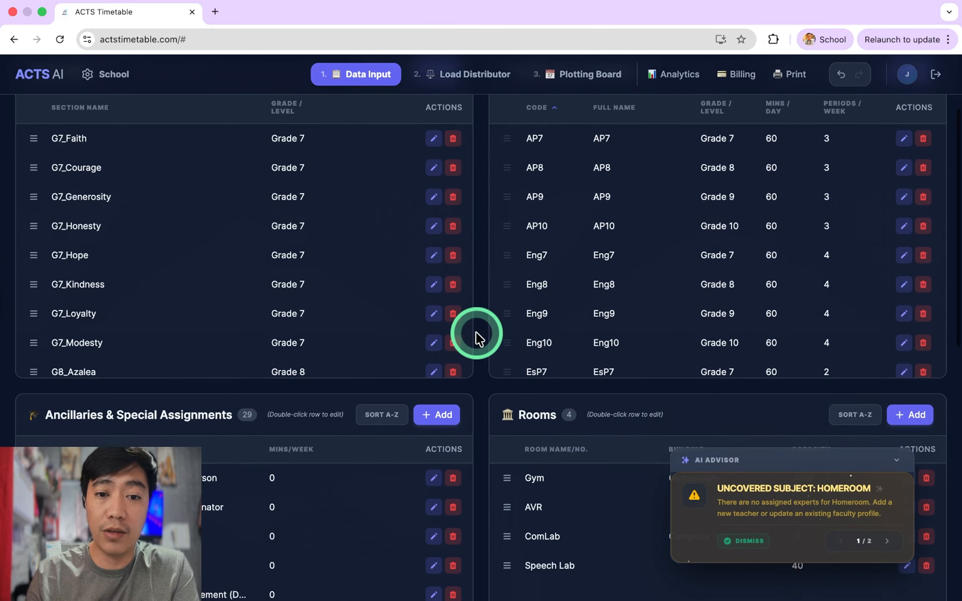
{"action": "scroll", "coordinate": [487, 354], "scroll_direction": "down", "scroll_amount": 7}
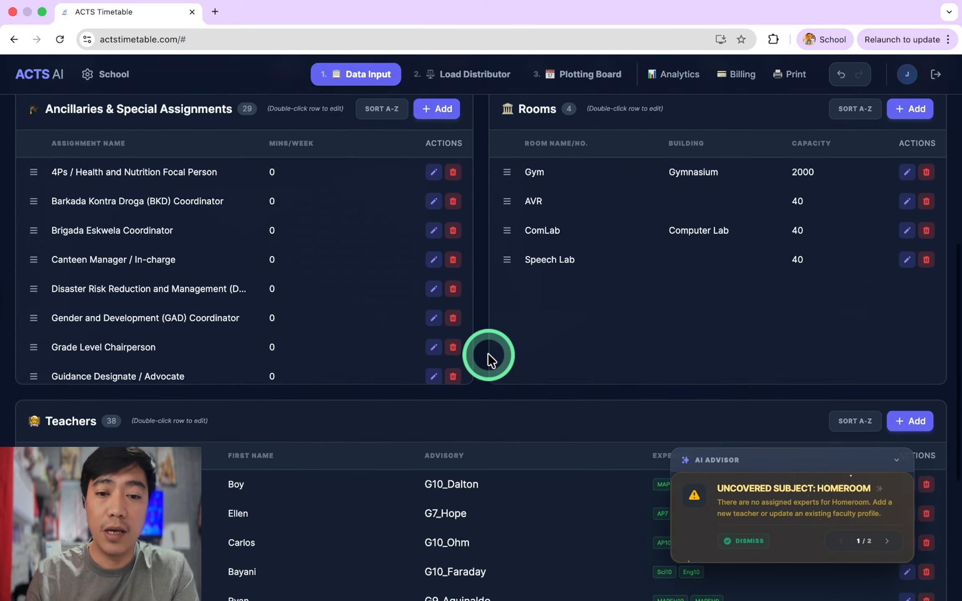
{"action": "scroll", "coordinate": [488, 353], "scroll_direction": "up", "scroll_amount": 8}
{"action": "scroll", "coordinate": [488, 353], "scroll_direction": "up", "scroll_amount": 3}
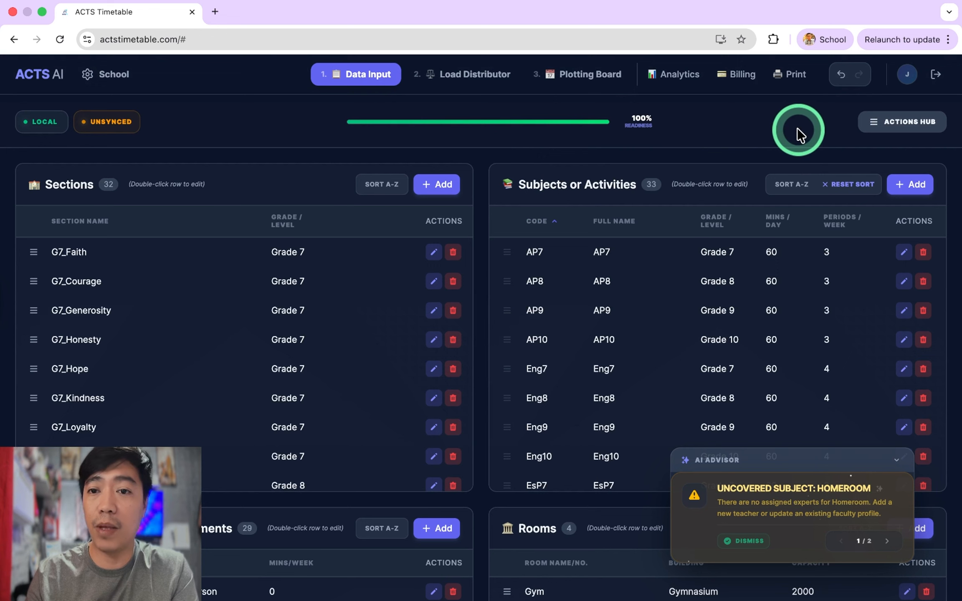
- Clear the whole Plotting Board, and auto-schedule all classes from scratch in Quality Mode around the teacher's time-off slots
{"action": "left_click", "coordinate": [588, 72]}
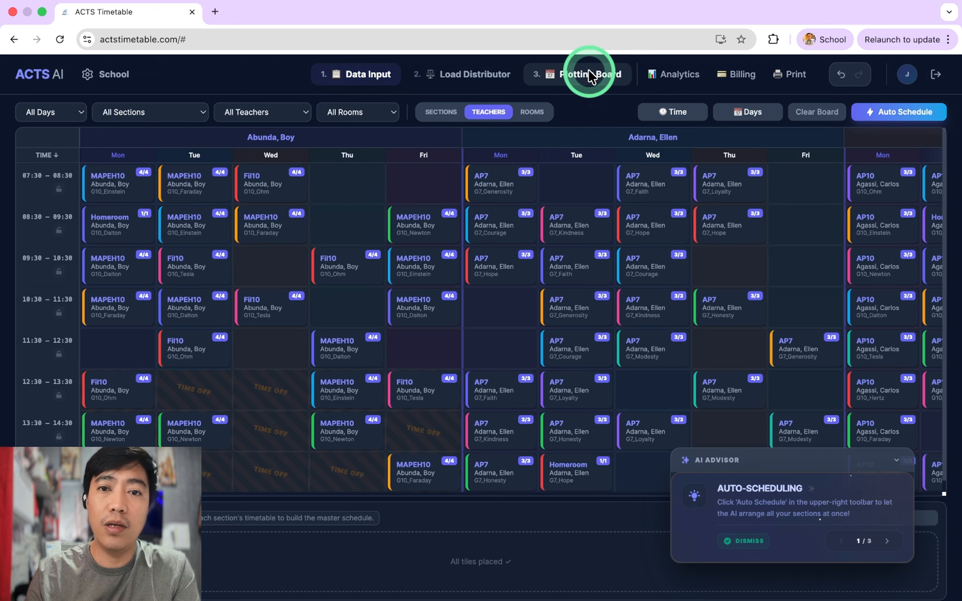
{"action": "left_click", "coordinate": [821, 111]}
{"action": "left_click", "coordinate": [446, 419]}
{"action": "left_click", "coordinate": [442, 405]}
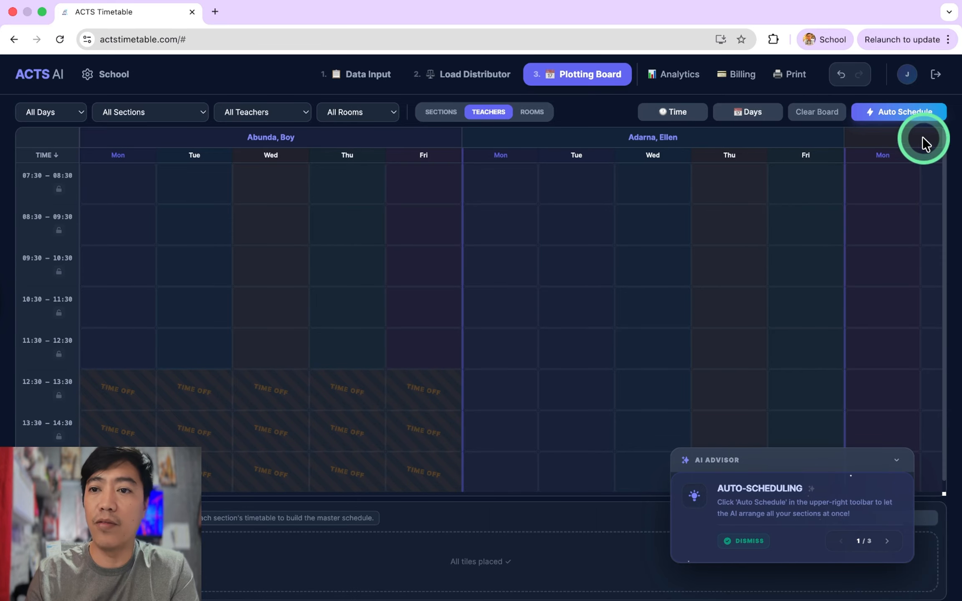
{"action": "left_click", "coordinate": [898, 117]}
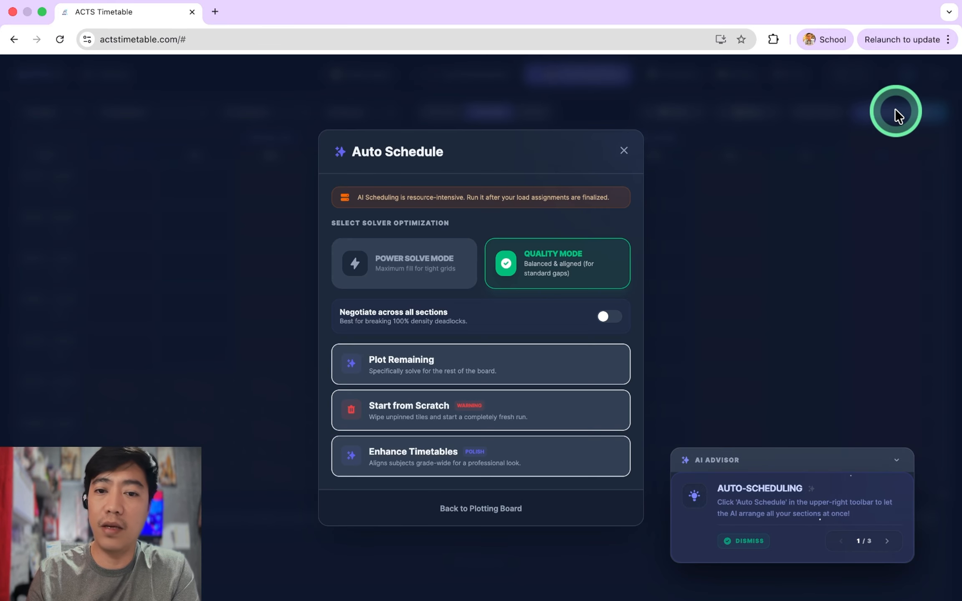
{"action": "left_click", "coordinate": [447, 410]}
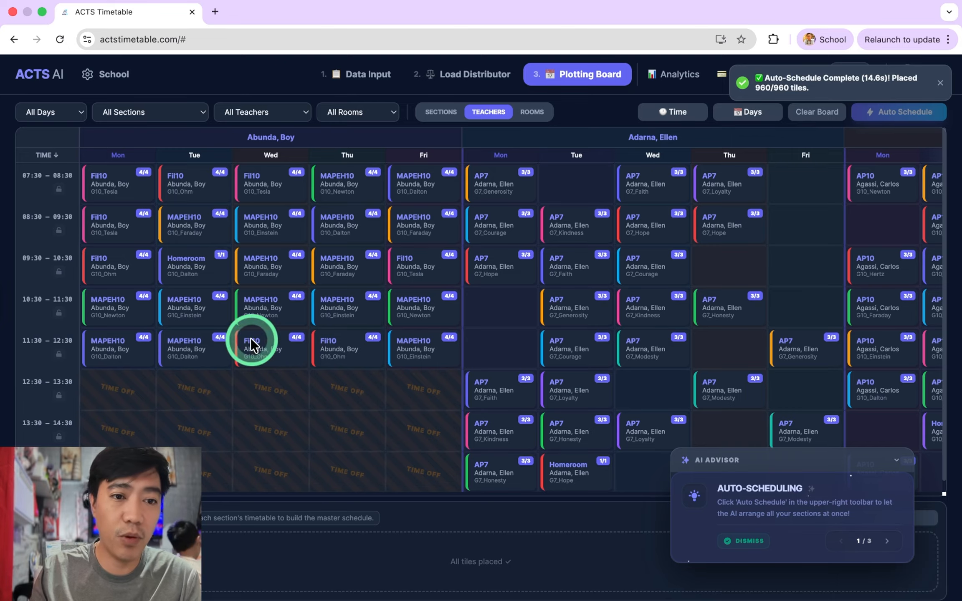
- Review the newly generated timetables across the teachers on the board
{"action": "scroll", "coordinate": [542, 303], "scroll_direction": "right", "scroll_amount": 10}
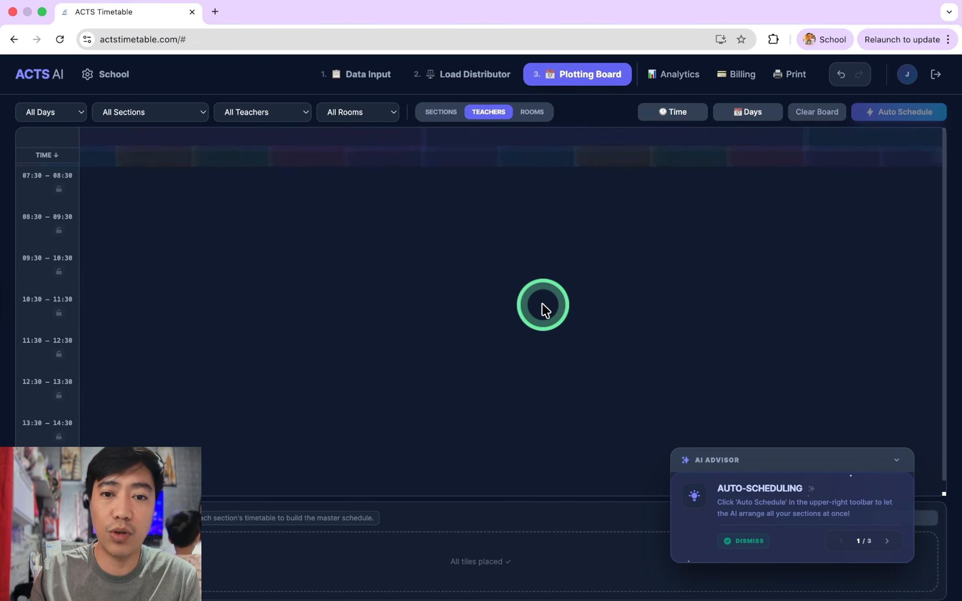
{"action": "scroll", "coordinate": [542, 303], "scroll_direction": "right", "scroll_amount": 15}
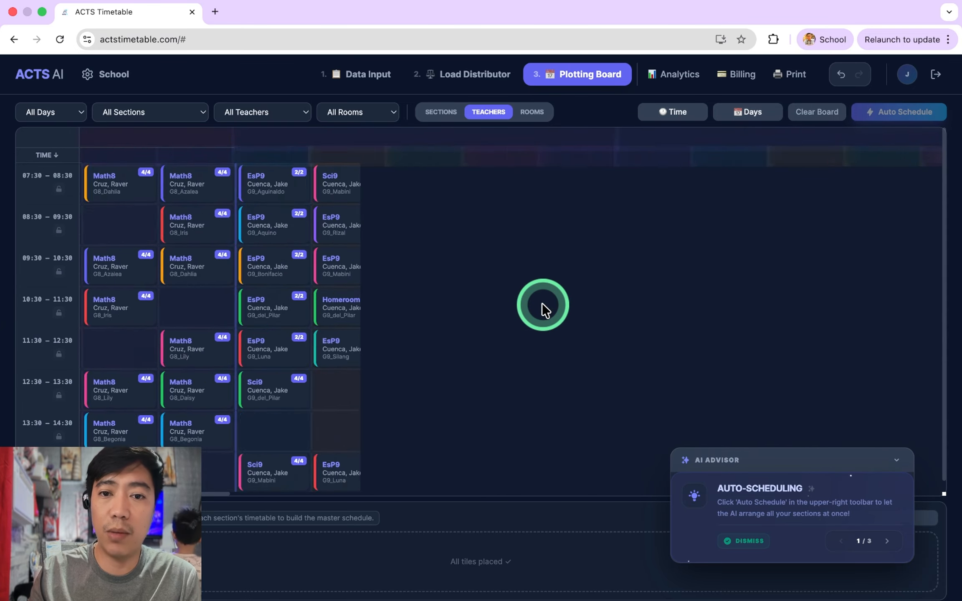
{"action": "scroll", "coordinate": [542, 303], "scroll_direction": "right", "scroll_amount": 10}
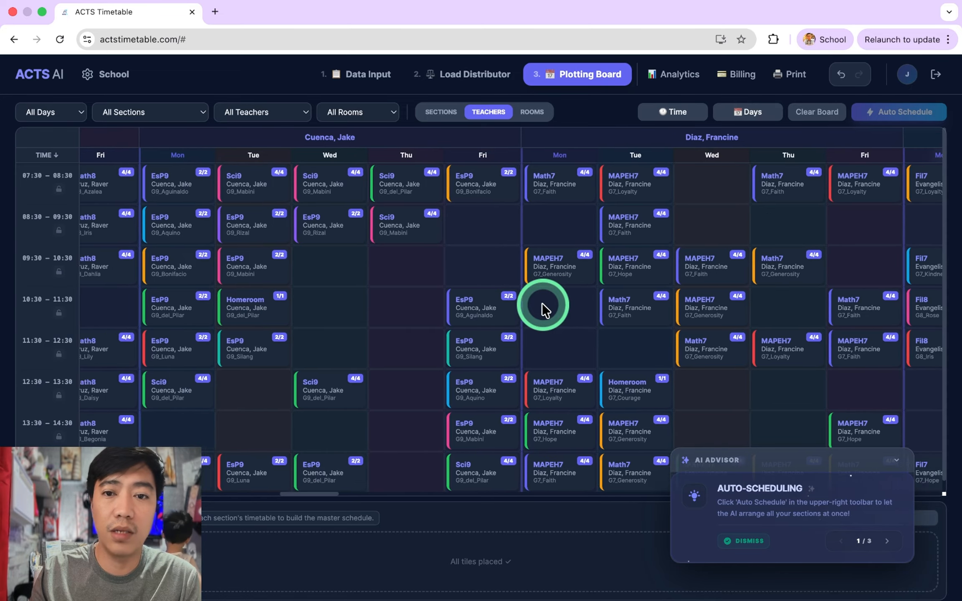
{"action": "scroll", "coordinate": [542, 303], "scroll_direction": "right", "scroll_amount": 15}
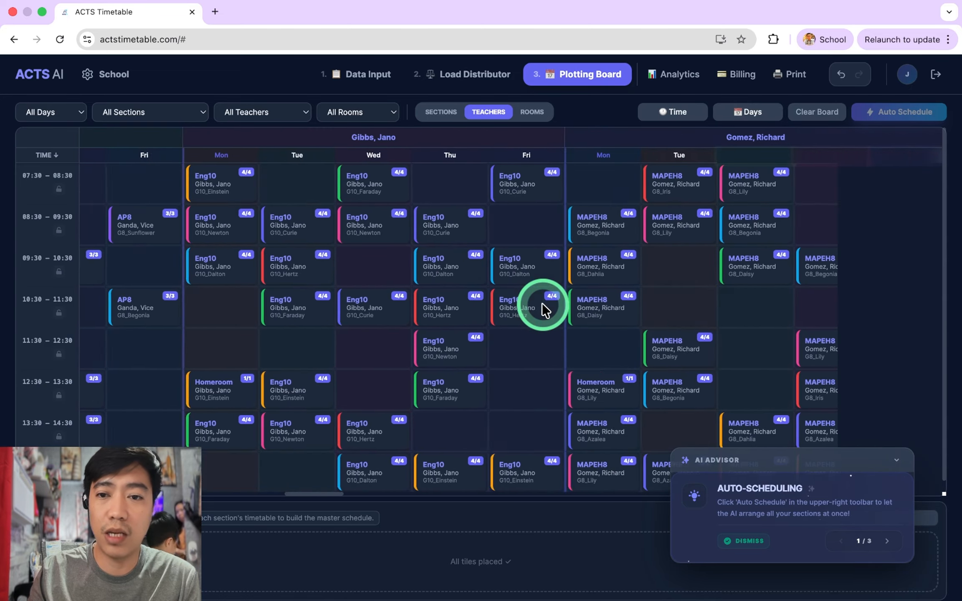
{"action": "scroll", "coordinate": [542, 303], "scroll_direction": "right", "scroll_amount": 15}
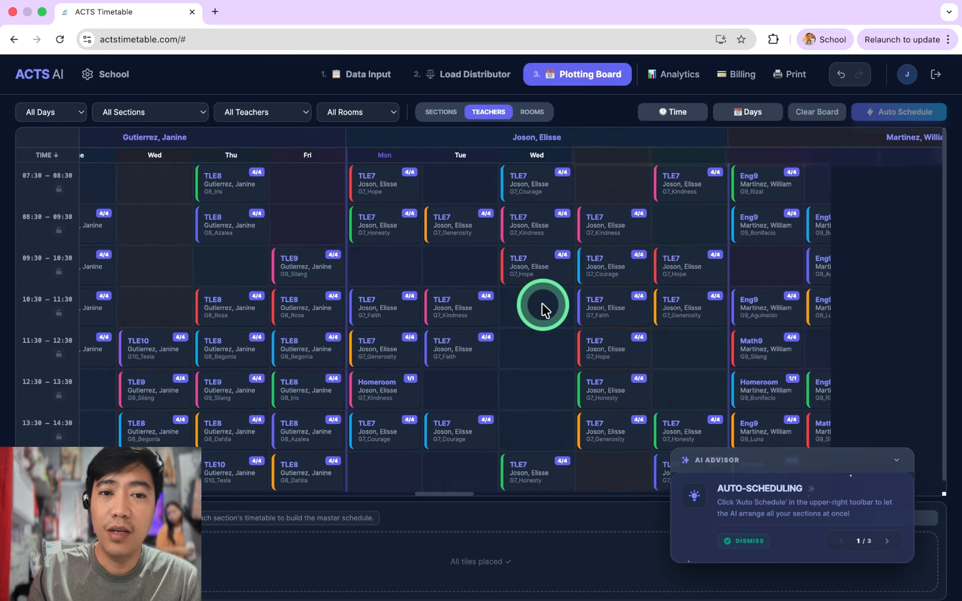
{"action": "scroll", "coordinate": [542, 303], "scroll_direction": "left", "scroll_amount": 20}
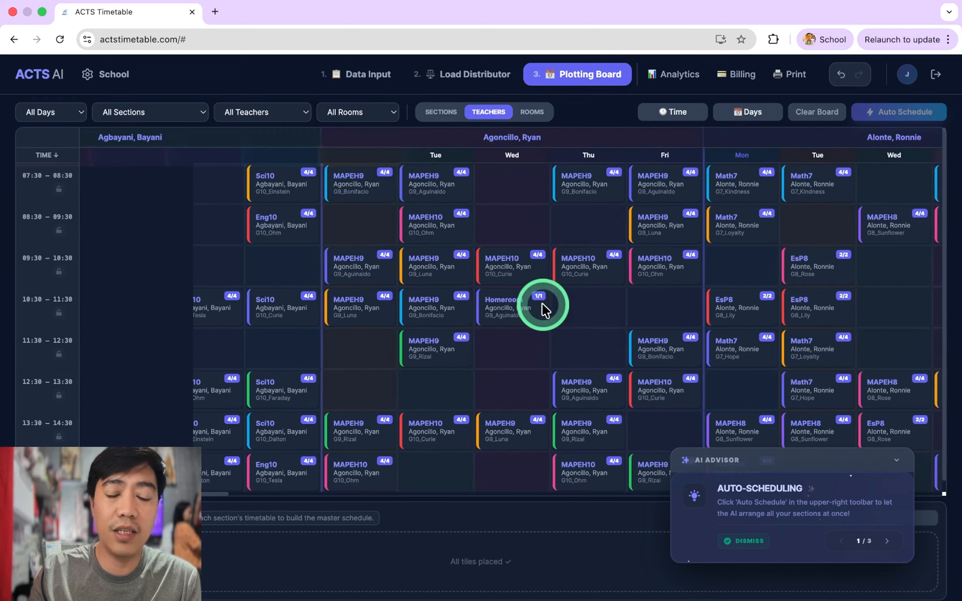
{"action": "scroll", "coordinate": [542, 303], "scroll_direction": "left", "scroll_amount": 5}
- Check teacher load balance and subject status on the Analytics Dashboard, and return to the teachers' timetable on the Plotting Board
{"action": "left_click", "coordinate": [673, 75]}
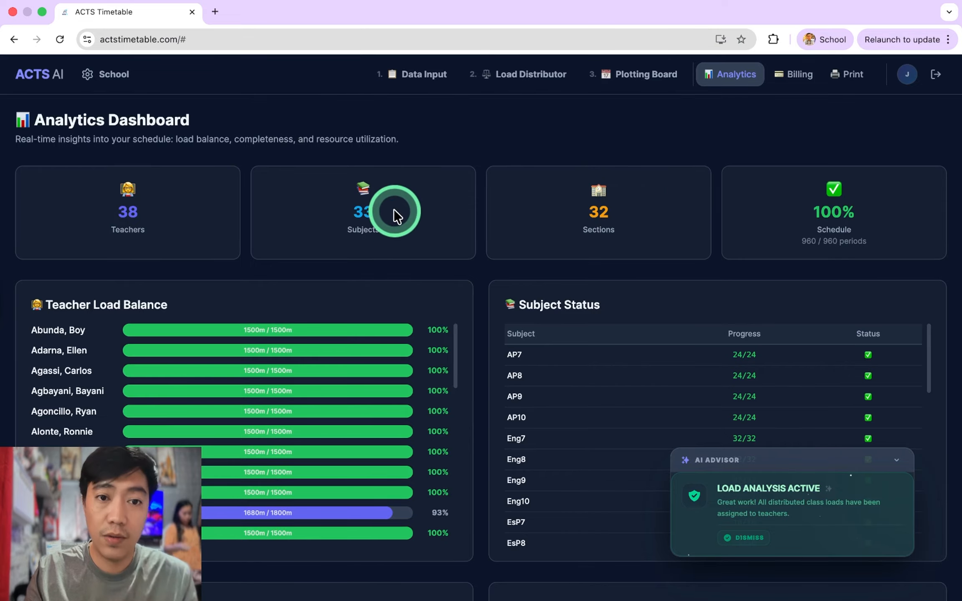
{"action": "left_click", "coordinate": [623, 76]}
{"action": "scroll", "coordinate": [340, 300], "scroll_direction": "left", "scroll_amount": 2}
{"action": "scroll", "coordinate": [340, 299], "scroll_direction": "left", "scroll_amount": 10}
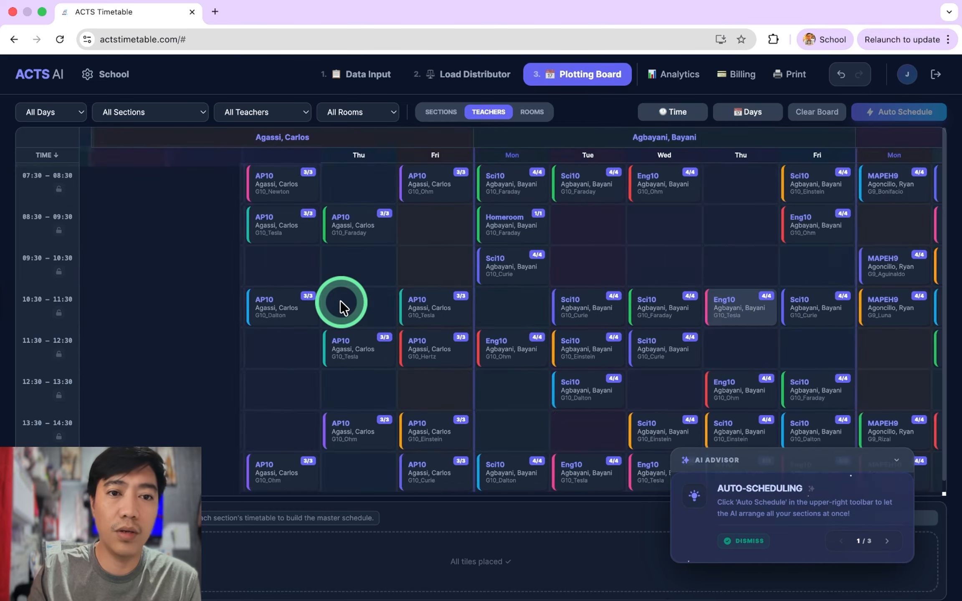
- Switch the board to the sections view and examine the timetables of G7_Faith and G7_Courage
{"action": "left_click", "coordinate": [435, 112]}
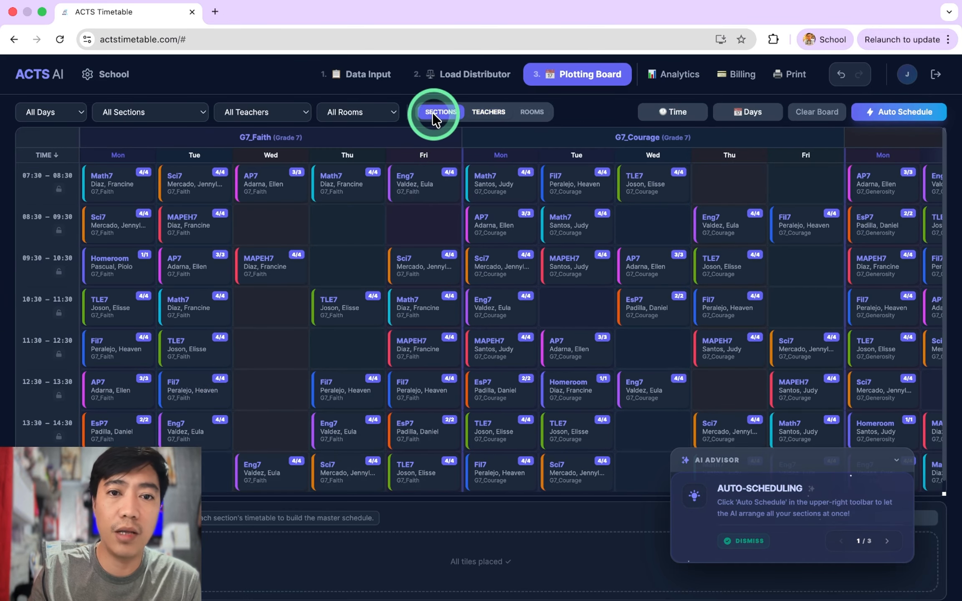
{"action": "scroll", "coordinate": [357, 313], "scroll_direction": "down", "scroll_amount": 1}
{"action": "scroll", "coordinate": [360, 318], "scroll_direction": "up", "scroll_amount": 1}
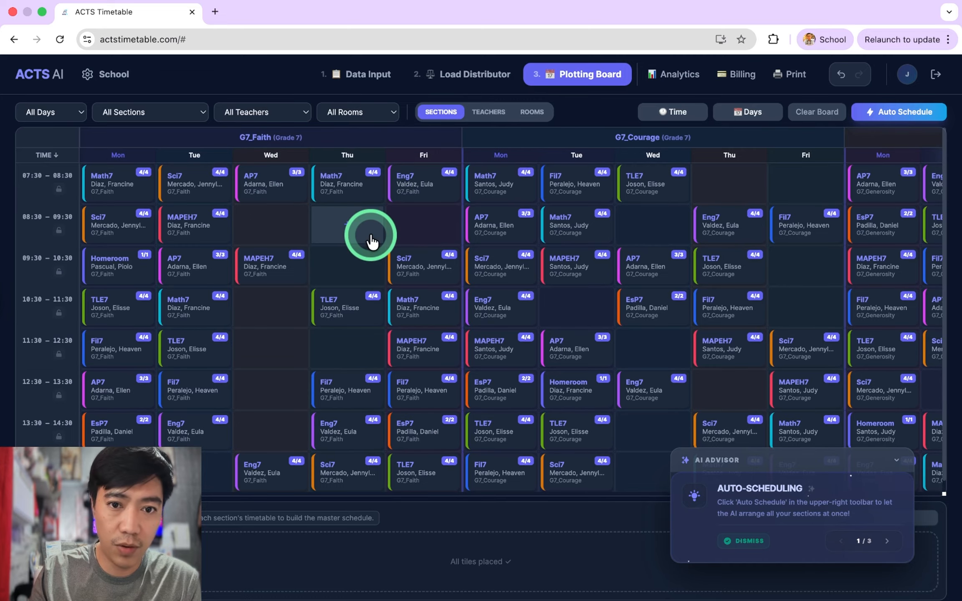
- In G7_Faith, move Thursday's TLE7 class to Wednesday 10:30 – 11:30 and Thursday's Fil7 class to 11:30 – 12:30
{"action": "left_click_drag", "start_coordinate": [276, 186], "coordinate": [274, 214]}
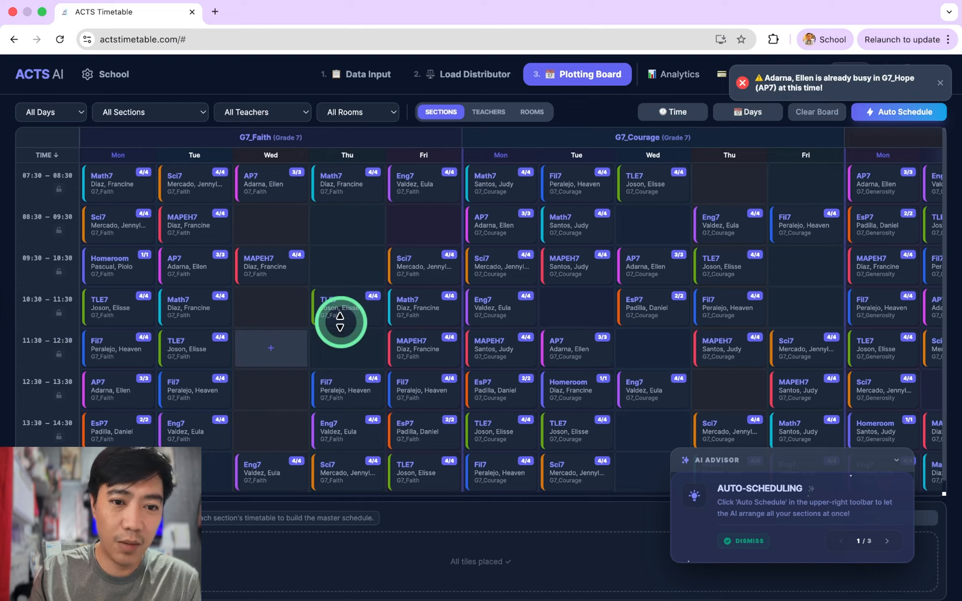
{"action": "left_click_drag", "start_coordinate": [349, 311], "coordinate": [280, 309]}
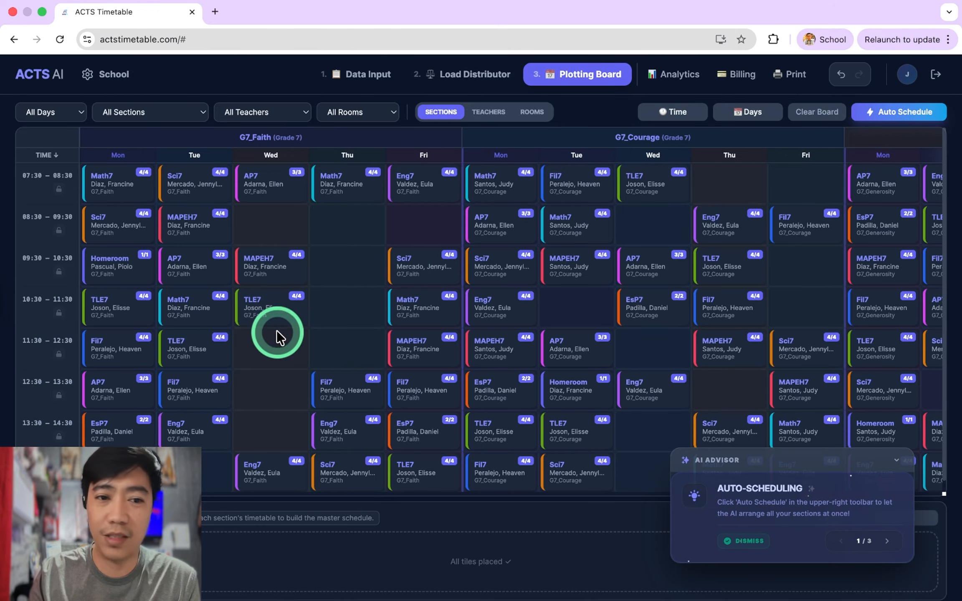
{"action": "left_click", "coordinate": [345, 312]}
{"action": "left_click_drag", "start_coordinate": [347, 311], "coordinate": [272, 310]}
{"action": "left_click_drag", "start_coordinate": [346, 390], "coordinate": [345, 348]}
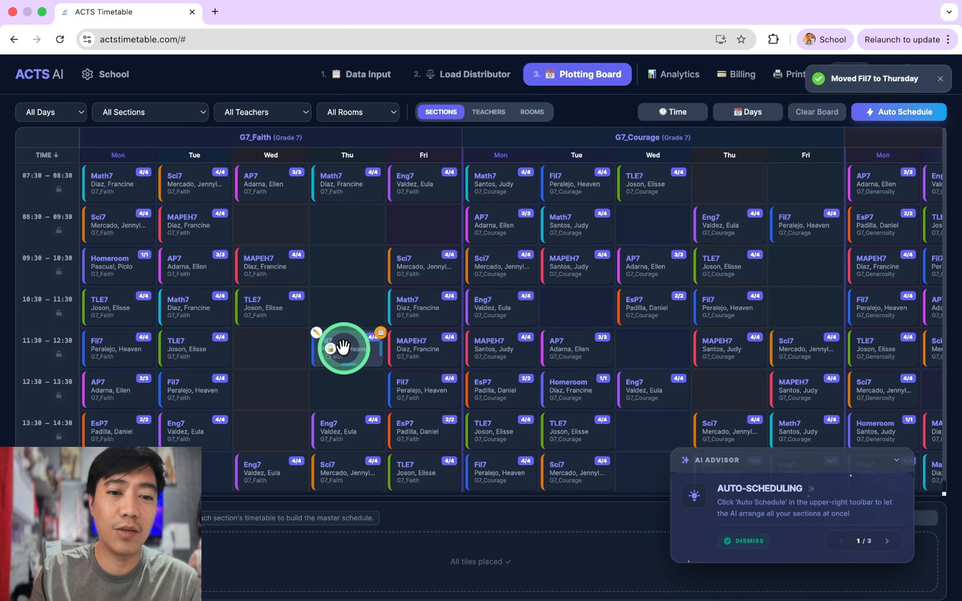
{"action": "left_click_drag", "start_coordinate": [348, 437], "coordinate": [330, 395]}
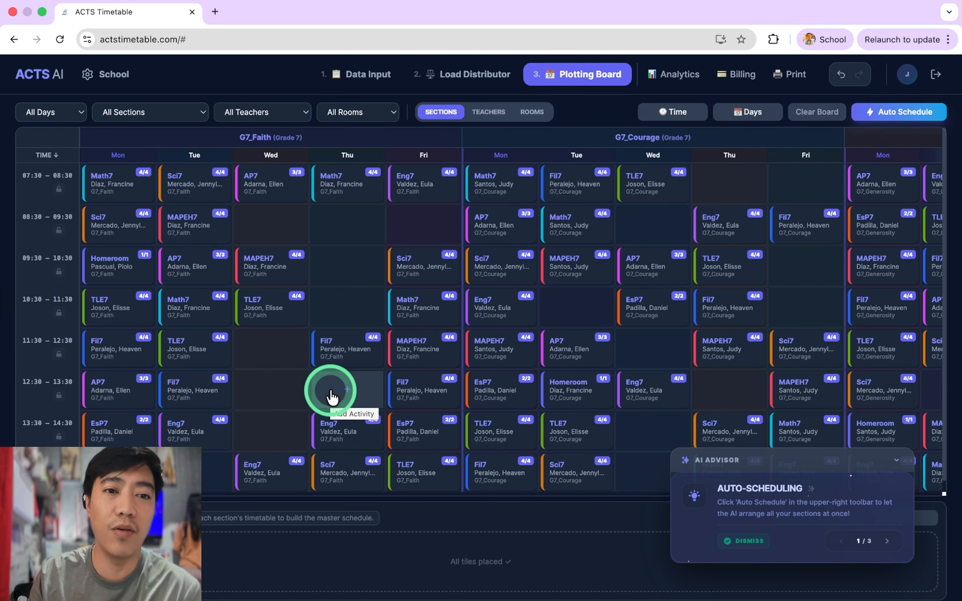
- Look over the section timetables for G7_Faith, G7_Courage and the neighbouring sections after the manual moves
{"action": "scroll", "coordinate": [354, 343], "scroll_direction": "down", "scroll_amount": 1}
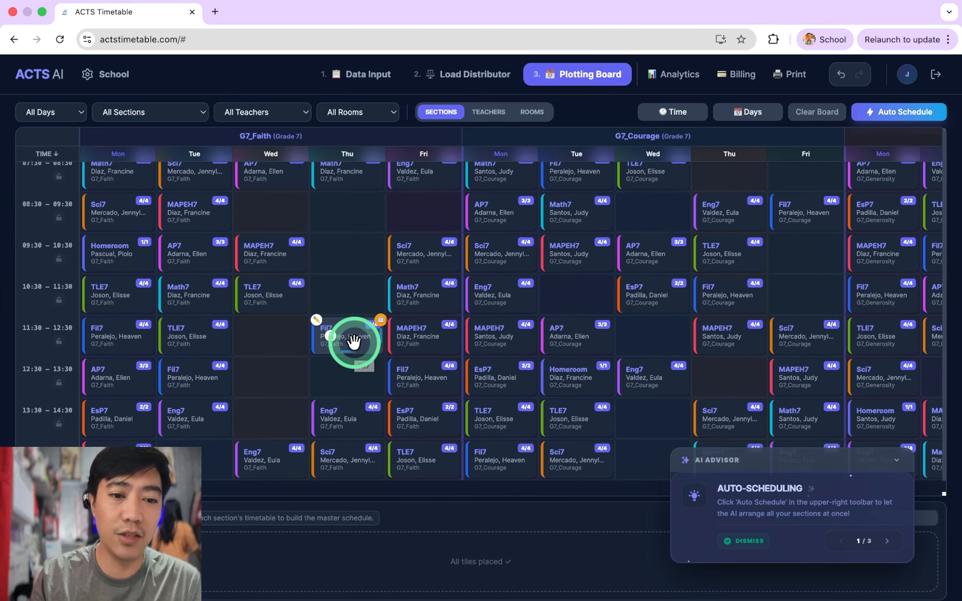
{"action": "scroll", "coordinate": [354, 342], "scroll_direction": "up", "scroll_amount": 1}
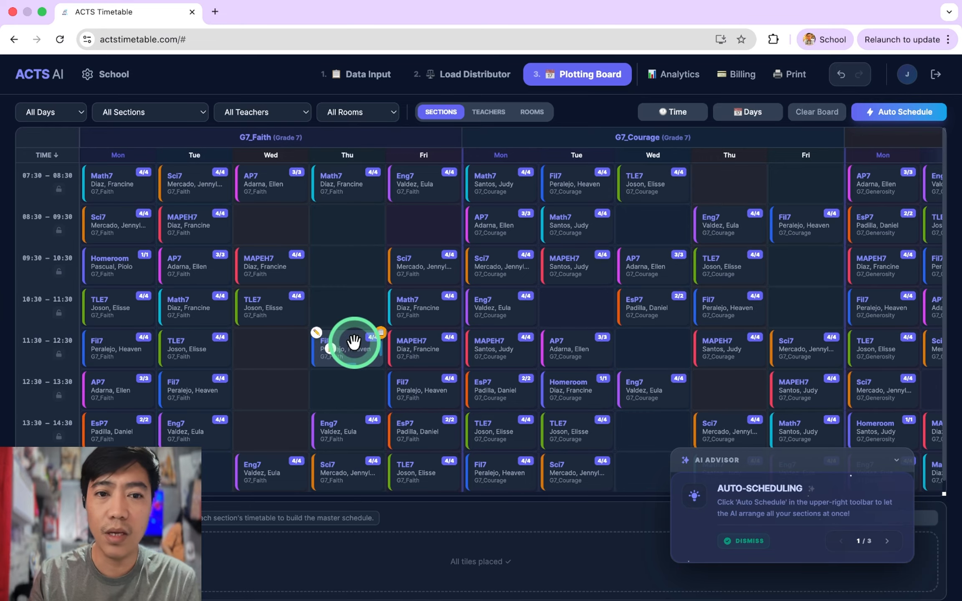
{"action": "left_click_drag", "start_coordinate": [354, 343], "coordinate": [395, 279]}
{"action": "left_click", "coordinate": [558, 273]}
{"action": "scroll", "coordinate": [558, 274], "scroll_direction": "right", "scroll_amount": 10}
{"action": "scroll", "coordinate": [598, 156], "scroll_direction": "left", "scroll_amount": 10}
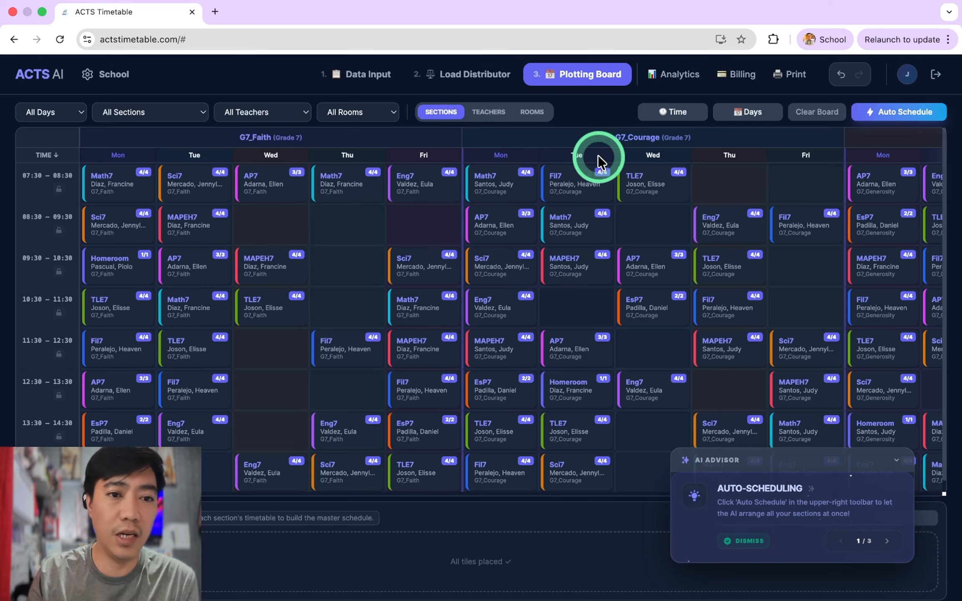
{"action": "left_click_drag", "start_coordinate": [116, 385], "coordinate": [459, 279]}
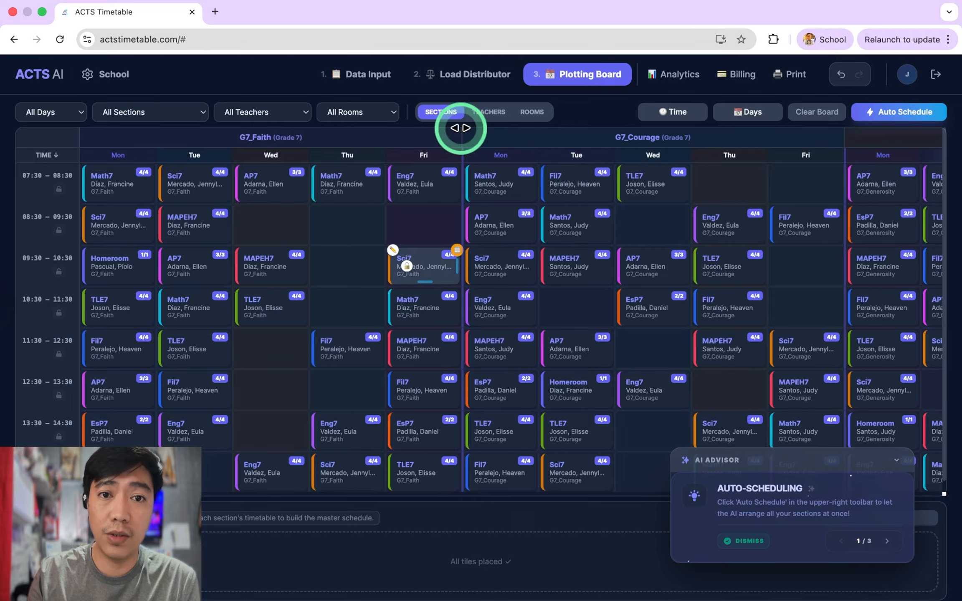
- Switch the board to the teachers view, and run Enhance Timetables to align subjects grade-wide
{"action": "left_click", "coordinate": [491, 112]}
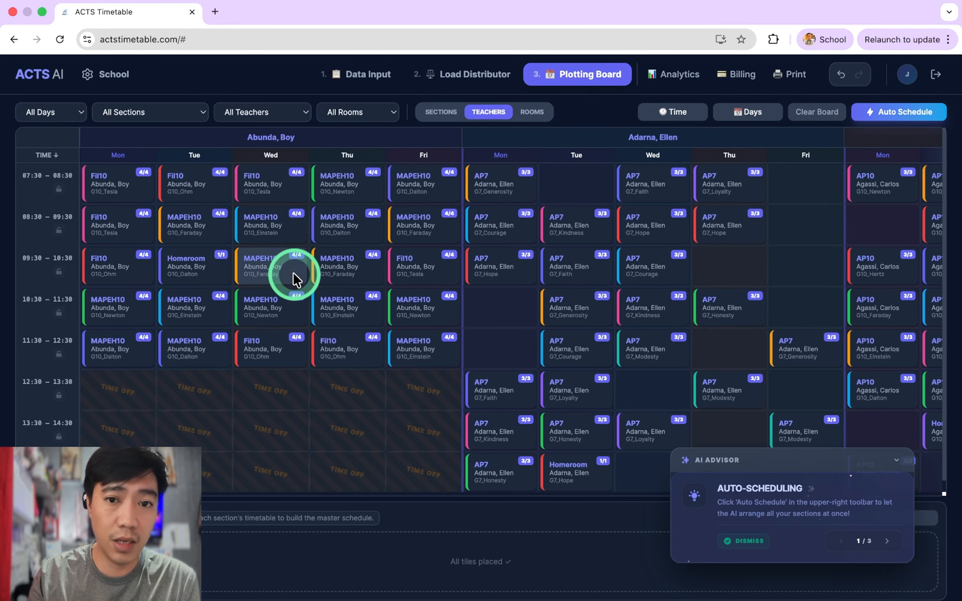
{"action": "scroll", "coordinate": [551, 264], "scroll_direction": "right", "scroll_amount": 5}
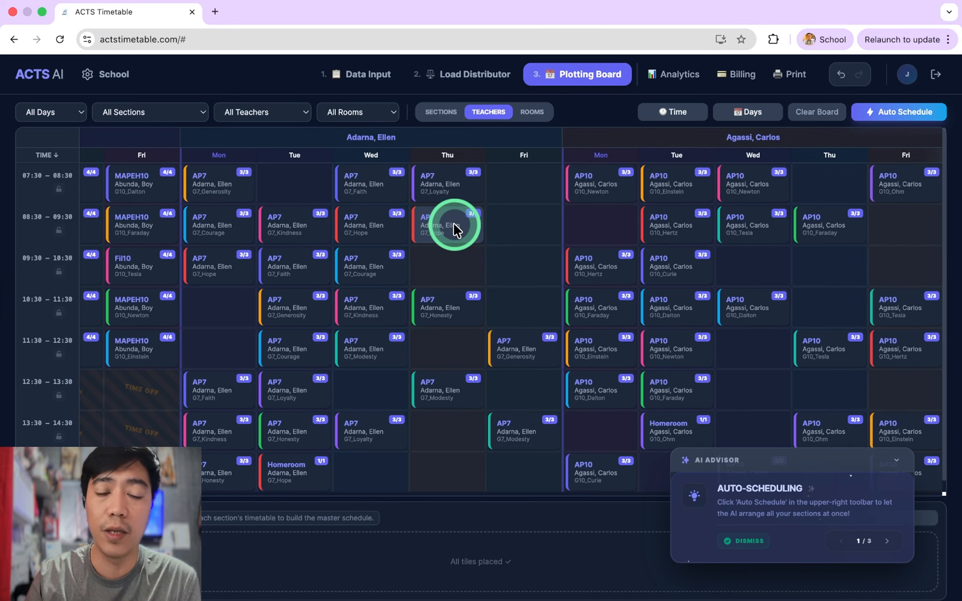
{"action": "left_click", "coordinate": [896, 121]}
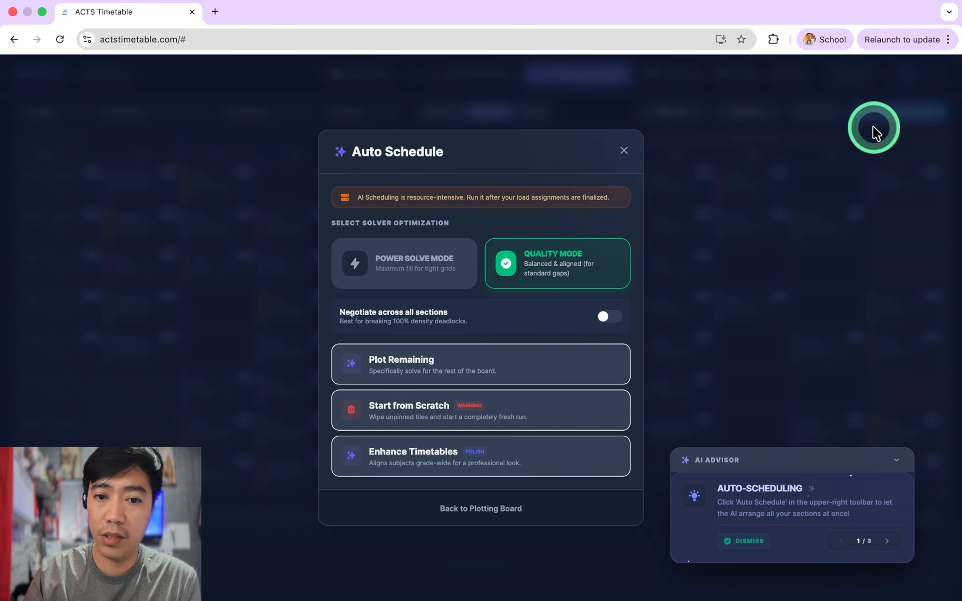
{"action": "left_click", "coordinate": [434, 460]}
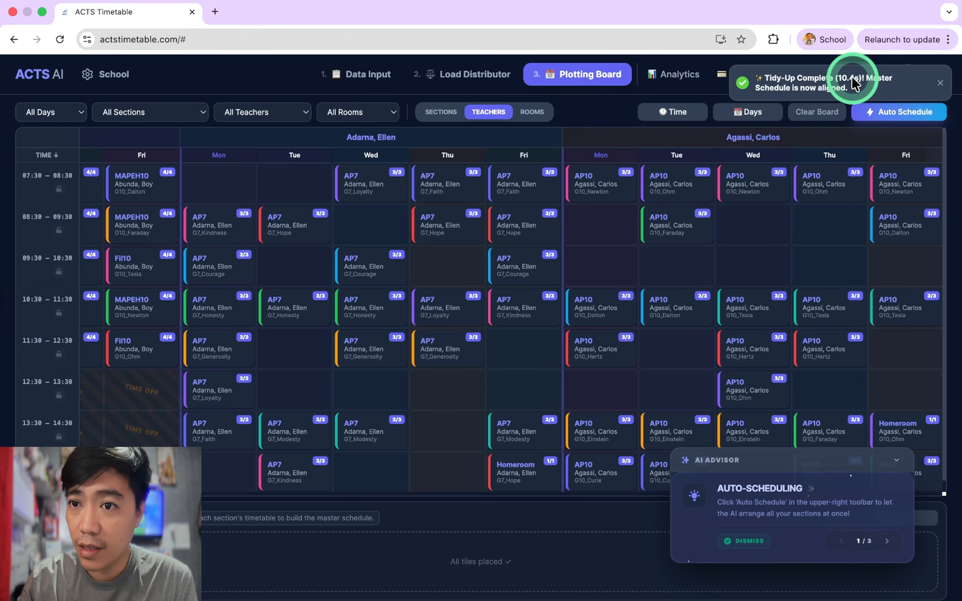
- Review the enhanced teacher timetables, and switch the board to the sections view to compare G7_Faith and G7_Courage
{"action": "scroll", "coordinate": [415, 390], "scroll_direction": "left", "scroll_amount": 2}
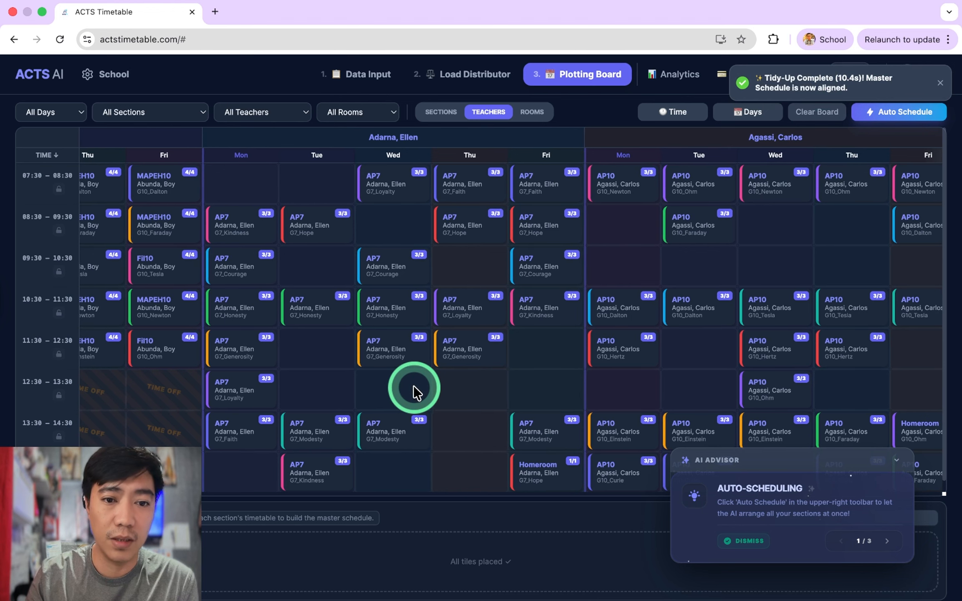
{"action": "scroll", "coordinate": [370, 366], "scroll_direction": "down", "scroll_amount": 1}
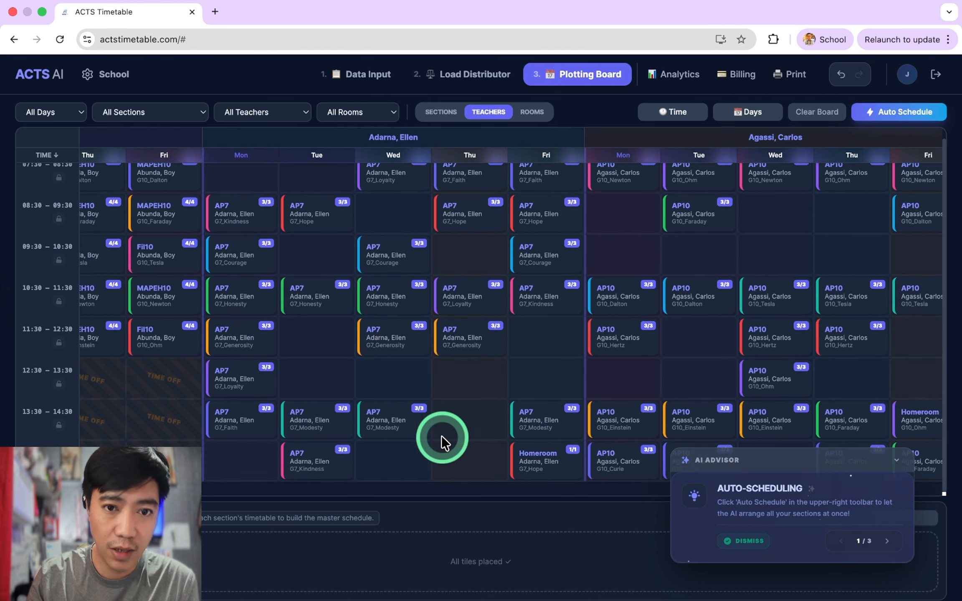
{"action": "scroll", "coordinate": [412, 292], "scroll_direction": "up", "scroll_amount": 1}
{"action": "scroll", "coordinate": [412, 292], "scroll_direction": "down", "scroll_amount": 1}
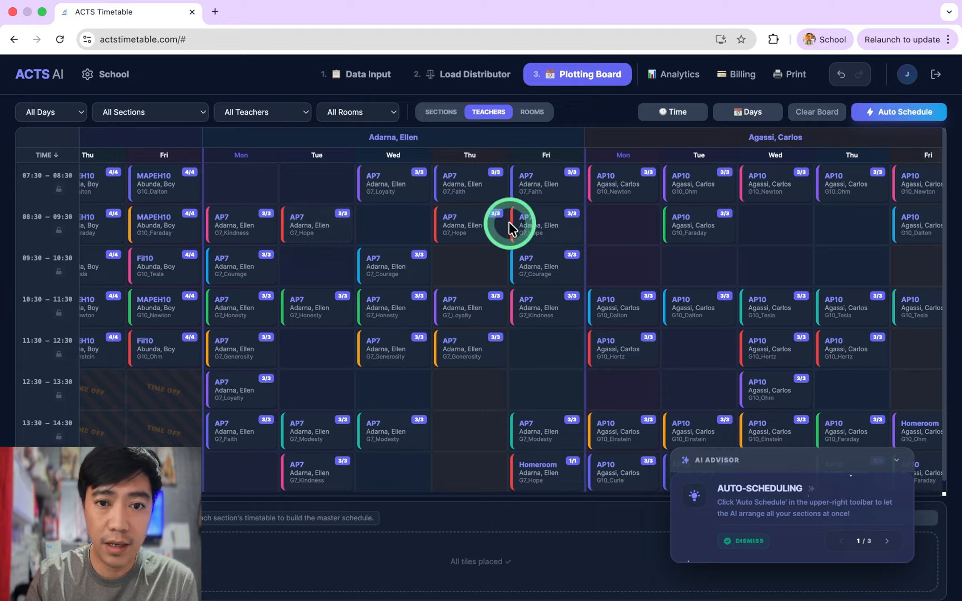
{"action": "left_click_drag", "start_coordinate": [476, 232], "coordinate": [419, 90]}
{"action": "left_click", "coordinate": [435, 111]}
{"action": "left_click", "coordinate": [451, 307]}
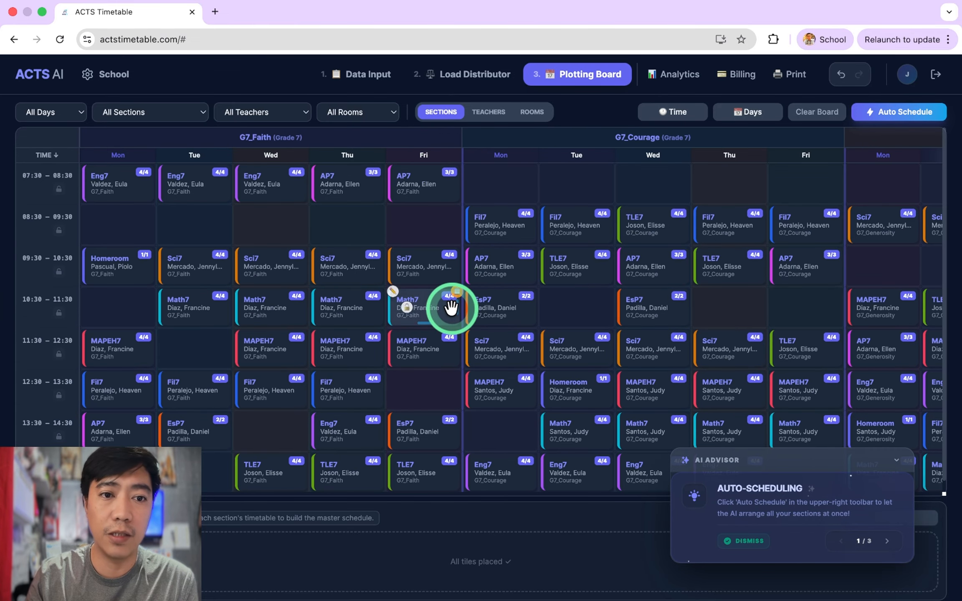
- Try to move G7_Faith's Eng7 class and Friday's 07:30 AP7 class into other slots
{"action": "left_click_drag", "start_coordinate": [451, 307], "coordinate": [130, 309]}
{"action": "left_click_drag", "start_coordinate": [210, 263], "coordinate": [121, 219]}
{"action": "left_click", "coordinate": [120, 184]}
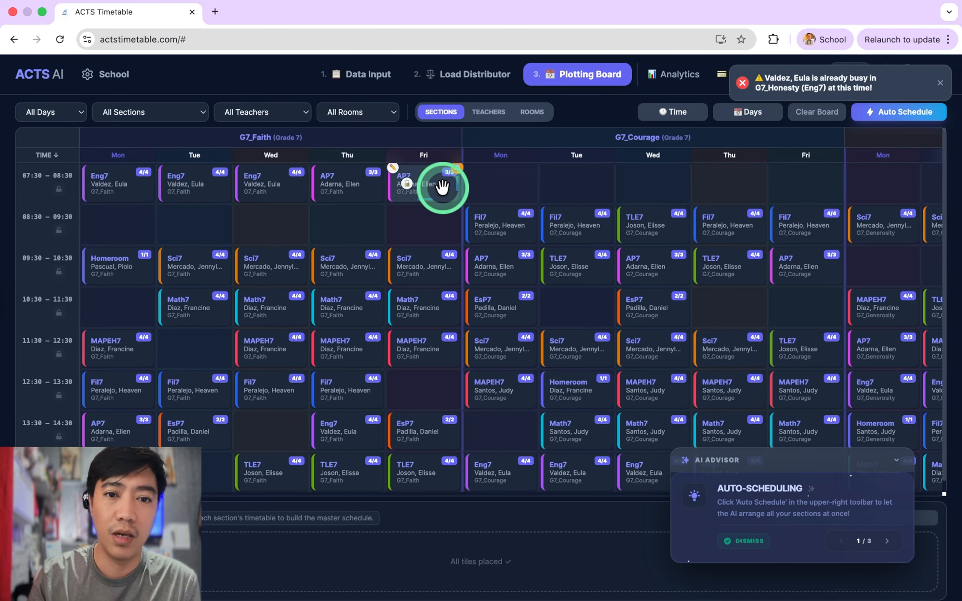
{"action": "left_click_drag", "start_coordinate": [437, 194], "coordinate": [436, 222]}
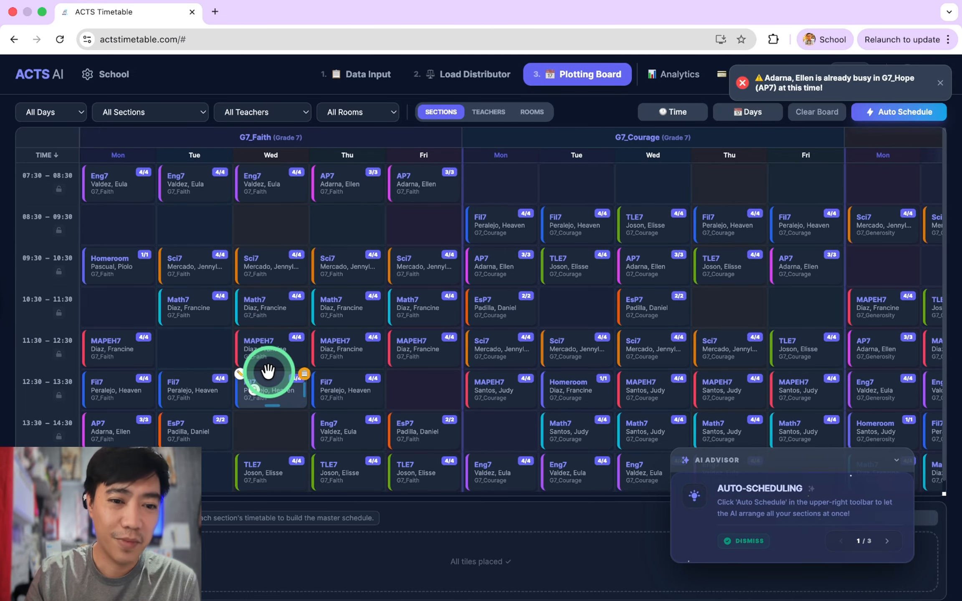
{"action": "scroll", "coordinate": [268, 373], "scroll_direction": "down", "scroll_amount": 1}
{"action": "scroll", "coordinate": [511, 316], "scroll_direction": "up", "scroll_amount": 1}
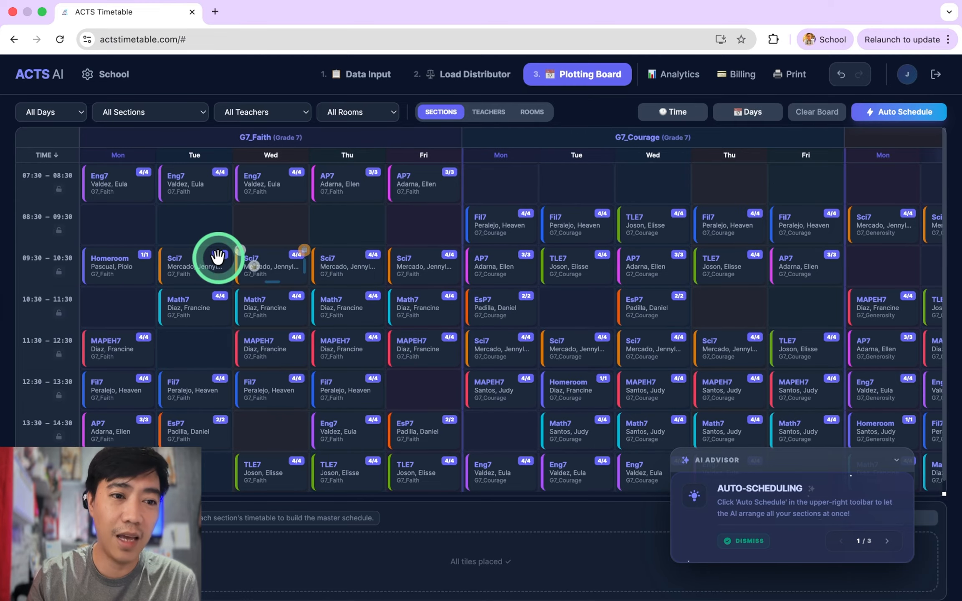
- Lock G7_Faith's Monday 07:30 Eng7 class, and check the options for clearing the timetable without clearing anything
{"action": "left_click", "coordinate": [821, 116]}
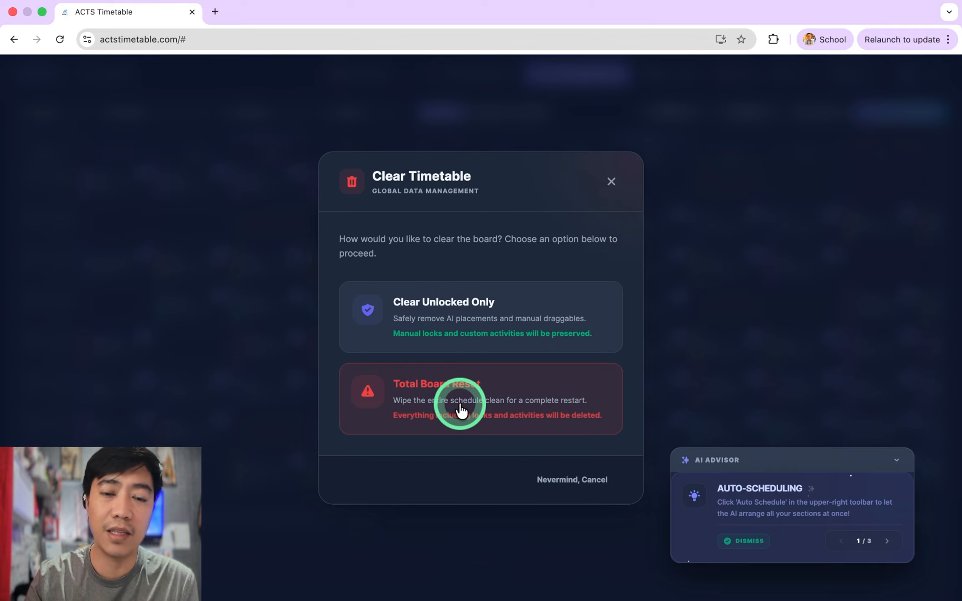
{"action": "left_click", "coordinate": [614, 182]}
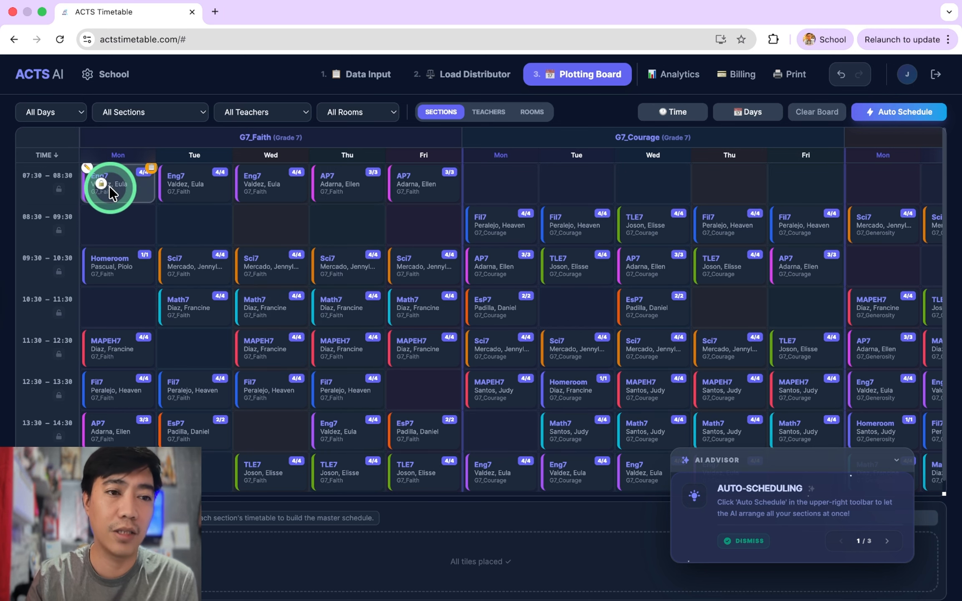
{"action": "left_click", "coordinate": [128, 193]}
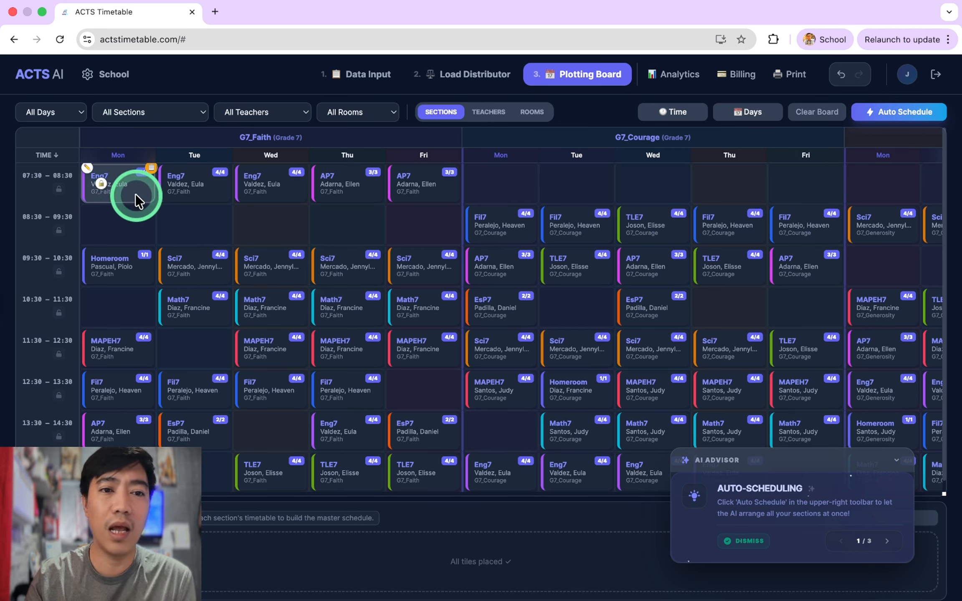
{"action": "left_click", "coordinate": [819, 112]}
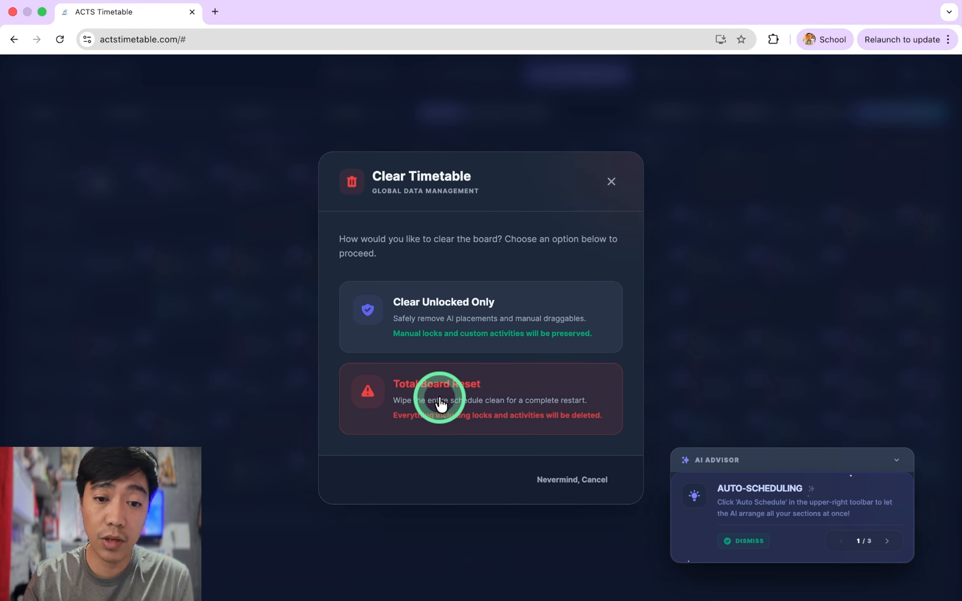
{"action": "left_click", "coordinate": [612, 184]}
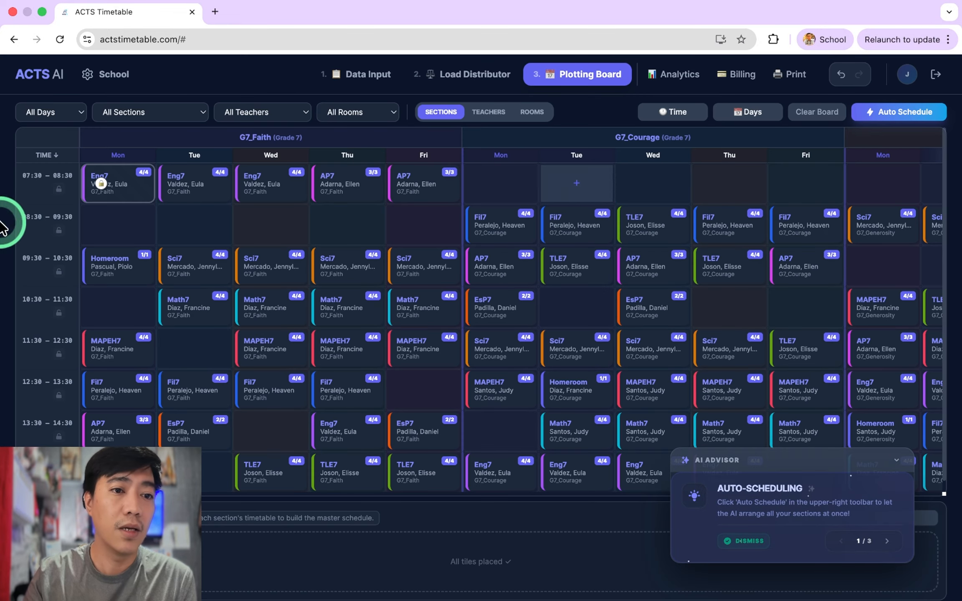
{"action": "left_click", "coordinate": [101, 184]}
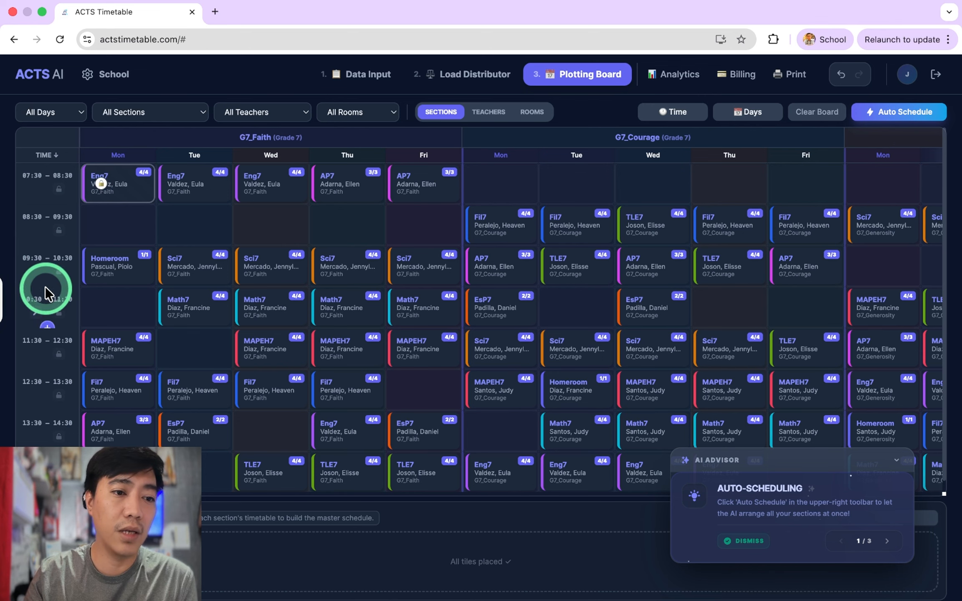
{"action": "left_click", "coordinate": [408, 184]}
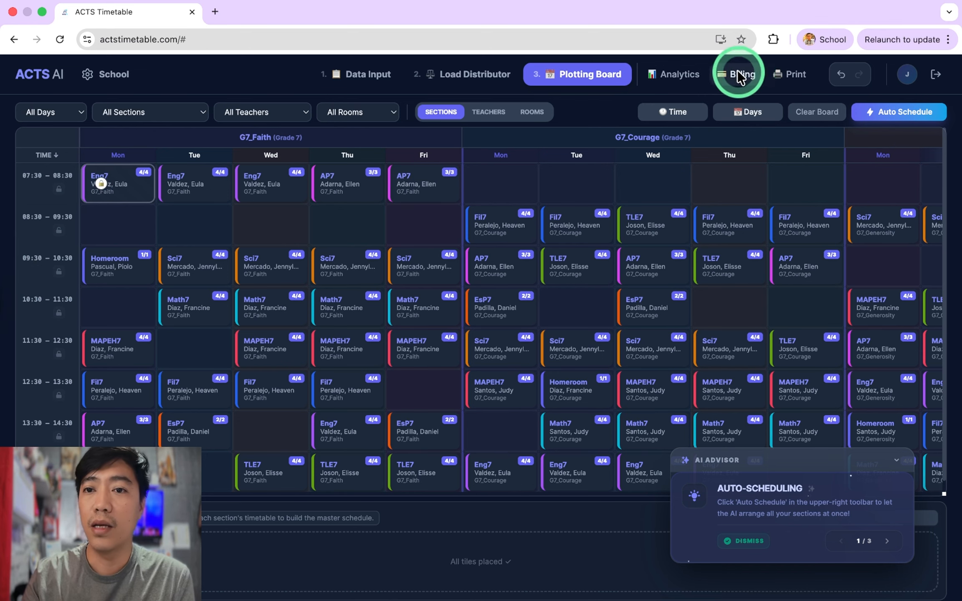
{"action": "scroll", "coordinate": [393, 361], "scroll_direction": "down", "scroll_amount": 2}
{"action": "scroll", "coordinate": [393, 361], "scroll_direction": "up", "scroll_amount": 2}
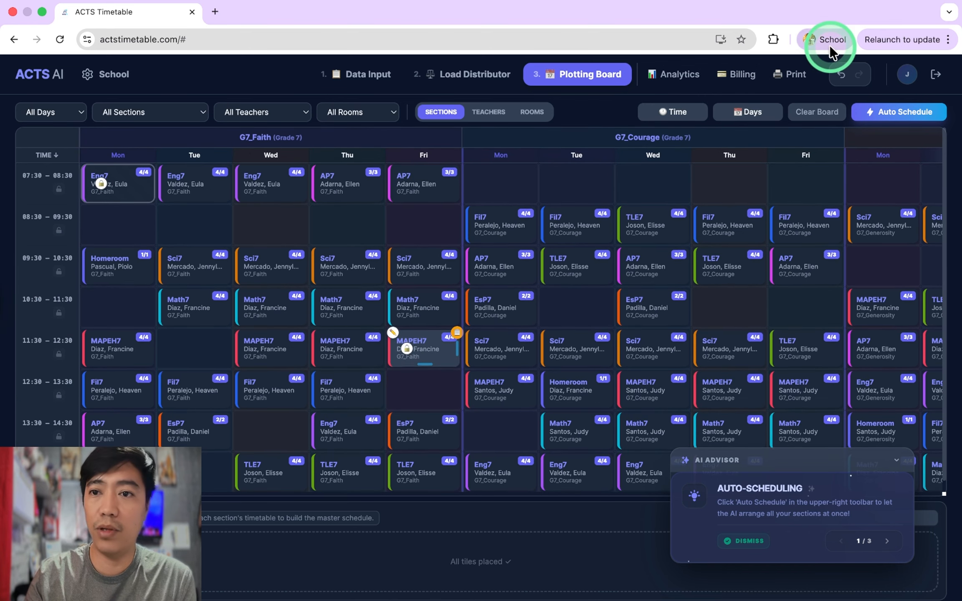
- Open the print view and look through the printable timetables of all teachers
{"action": "left_click", "coordinate": [789, 74]}
{"action": "scroll", "coordinate": [381, 363], "scroll_direction": "down", "scroll_amount": 5}
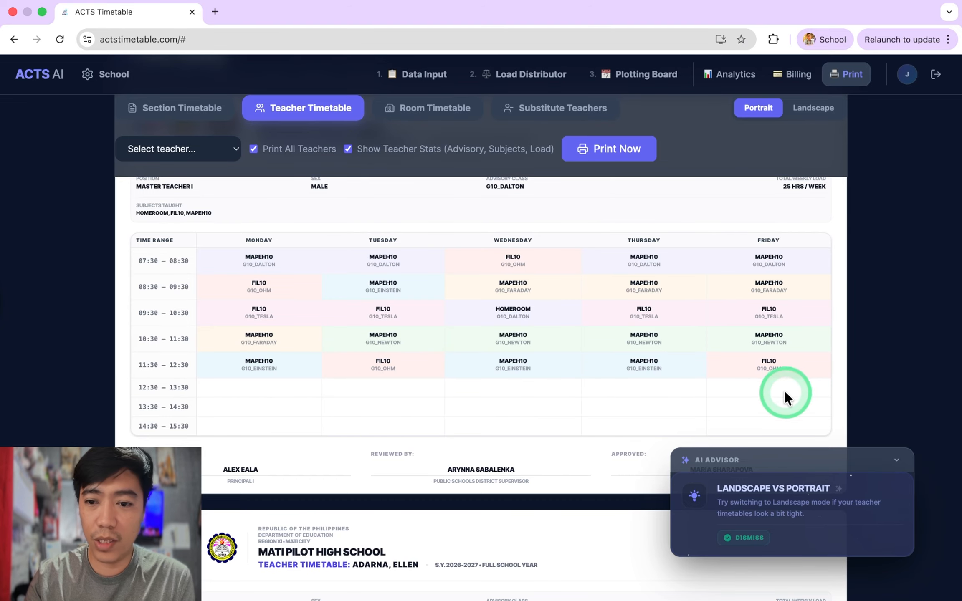
{"action": "scroll", "coordinate": [646, 433], "scroll_direction": "down", "scroll_amount": 1}
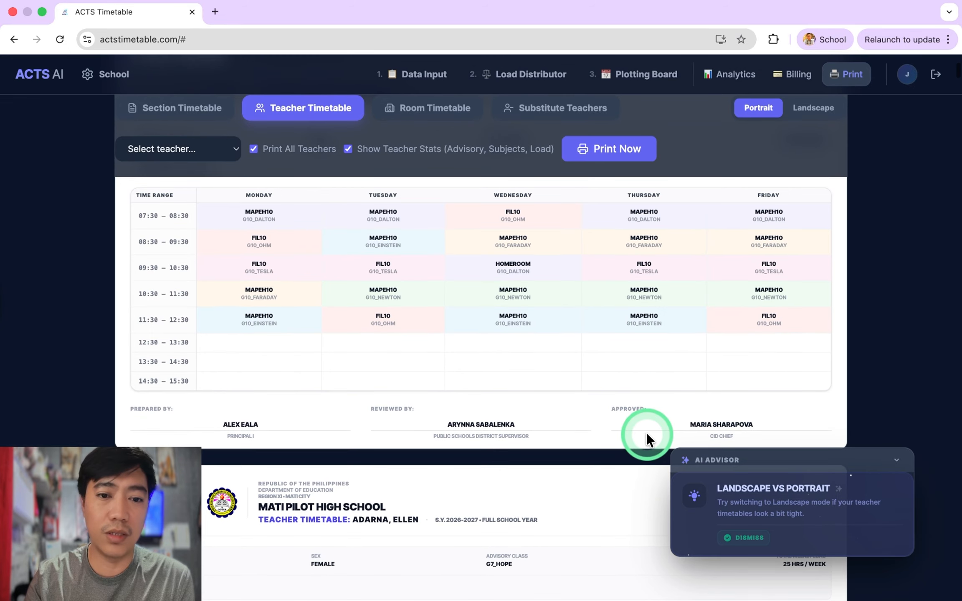
{"action": "scroll", "coordinate": [646, 433], "scroll_direction": "up", "scroll_amount": 3}
{"action": "scroll", "coordinate": [646, 433], "scroll_direction": "down", "scroll_amount": 4}
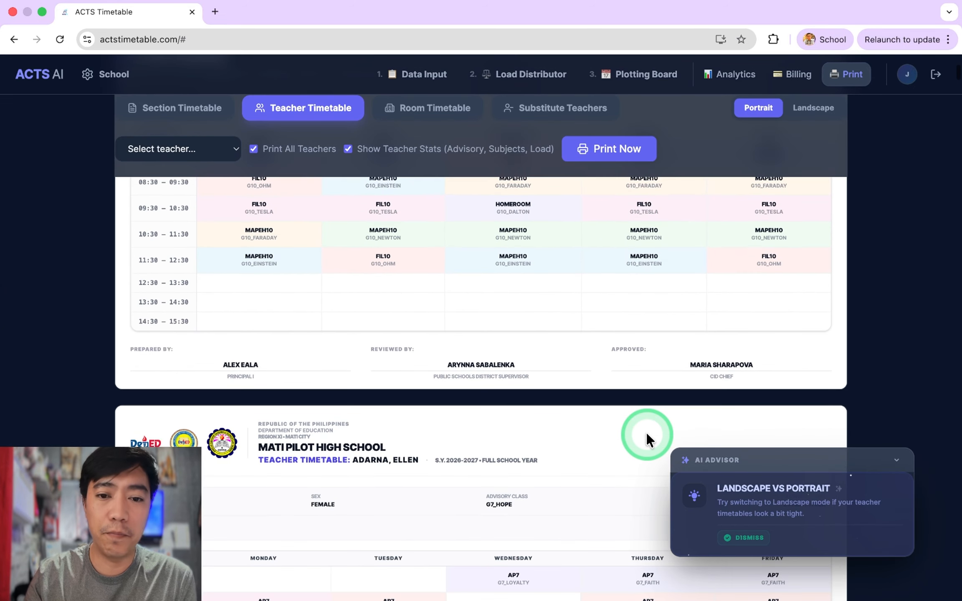
{"action": "scroll", "coordinate": [646, 433], "scroll_direction": "down", "scroll_amount": 13}
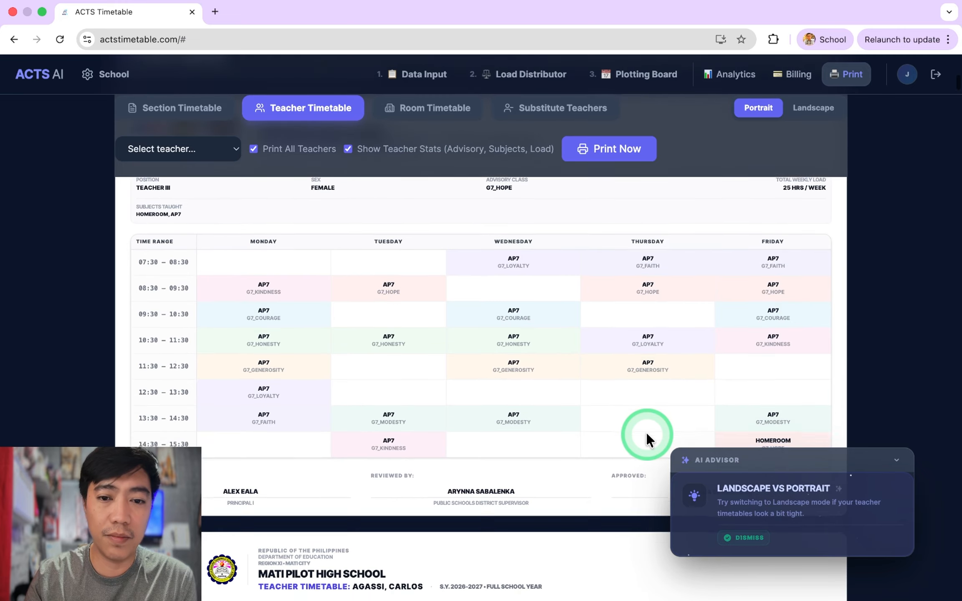
{"action": "scroll", "coordinate": [647, 433], "scroll_direction": "down", "scroll_amount": 15}
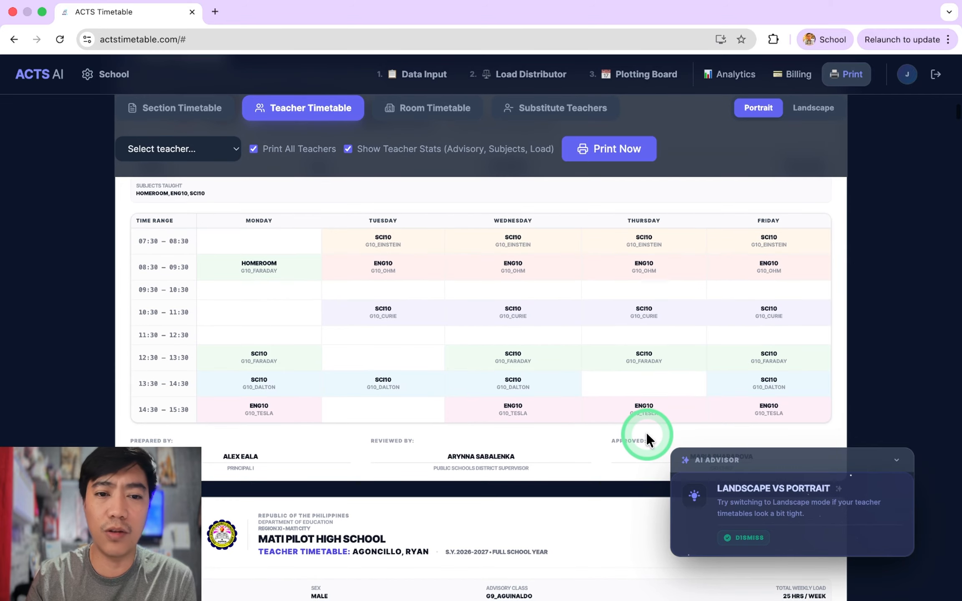
{"action": "scroll", "coordinate": [647, 433], "scroll_direction": "down", "scroll_amount": 14}
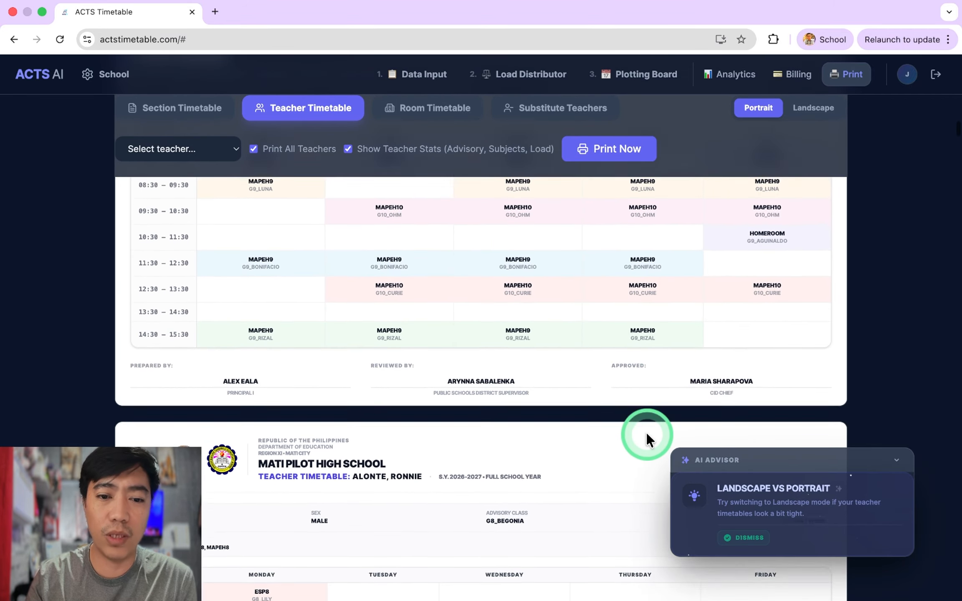
{"action": "scroll", "coordinate": [647, 433], "scroll_direction": "up", "scroll_amount": 15}
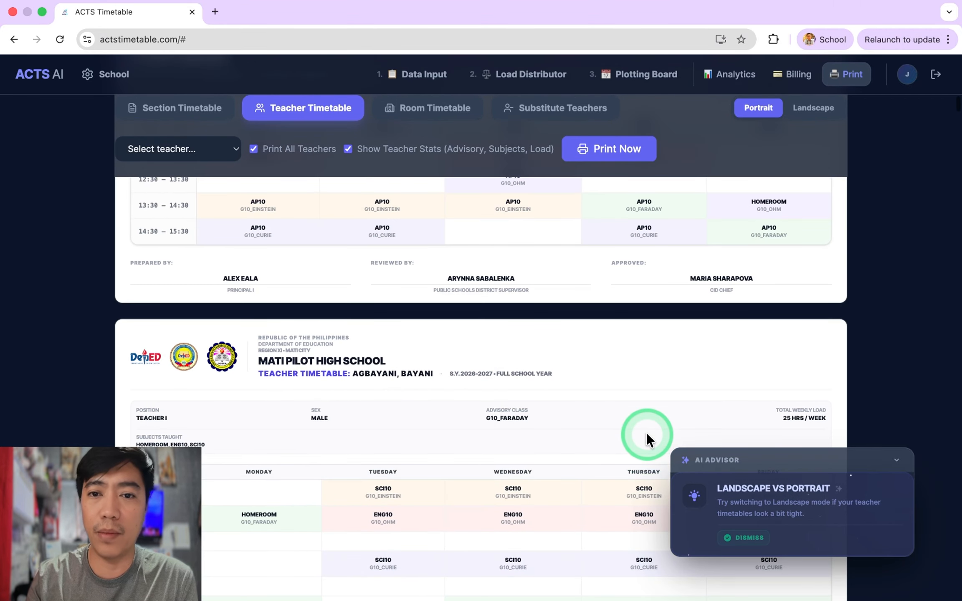
{"action": "scroll", "coordinate": [647, 433], "scroll_direction": "down", "scroll_amount": 20}
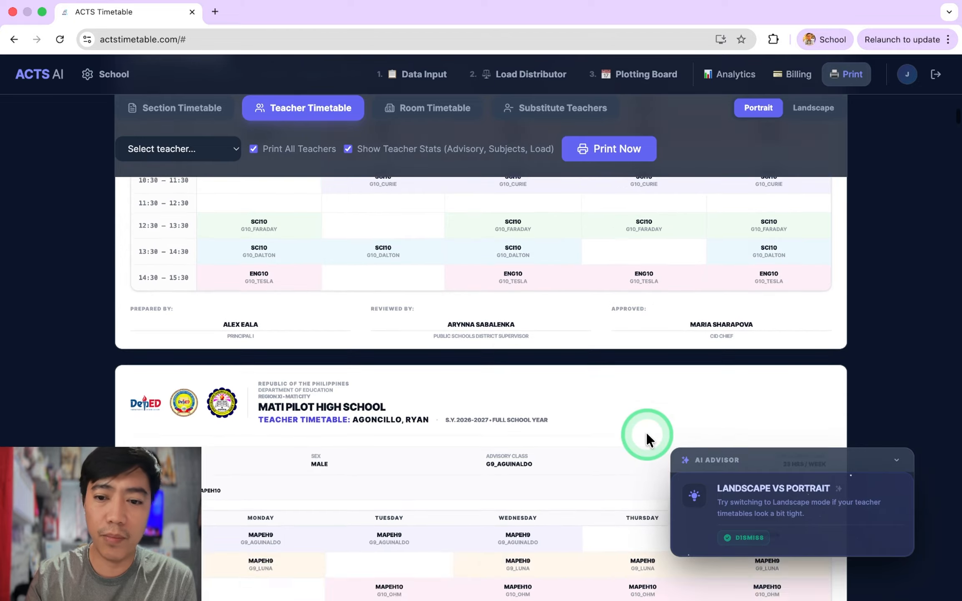
- Preview the printable timetables of all rooms and look through them, including the Gym and ComLab pages
{"action": "scroll", "coordinate": [646, 433], "scroll_direction": "up", "scroll_amount": 20}
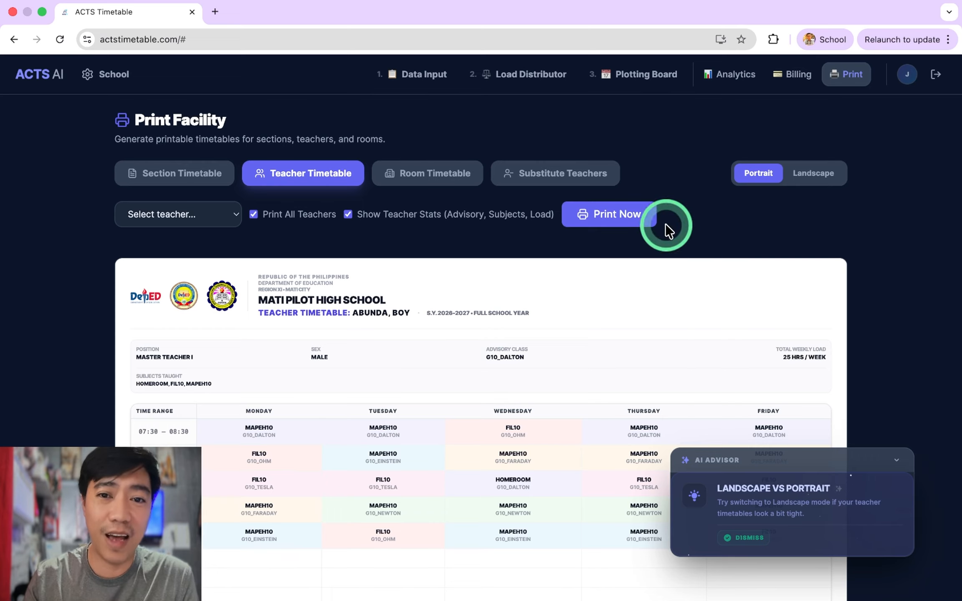
{"action": "left_click", "coordinate": [438, 178]}
{"action": "left_click", "coordinate": [278, 214]}
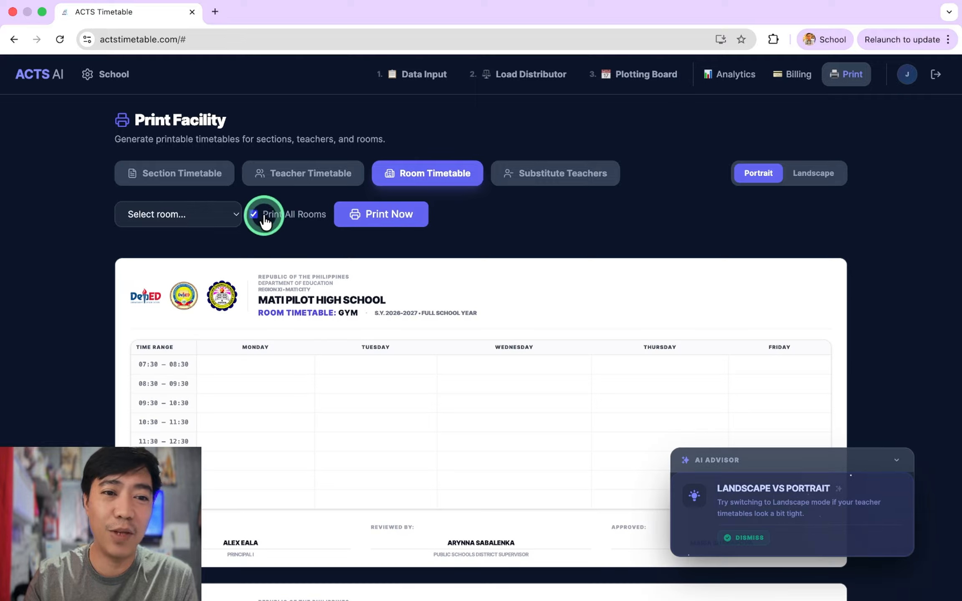
{"action": "scroll", "coordinate": [316, 349], "scroll_direction": "down", "scroll_amount": 10}
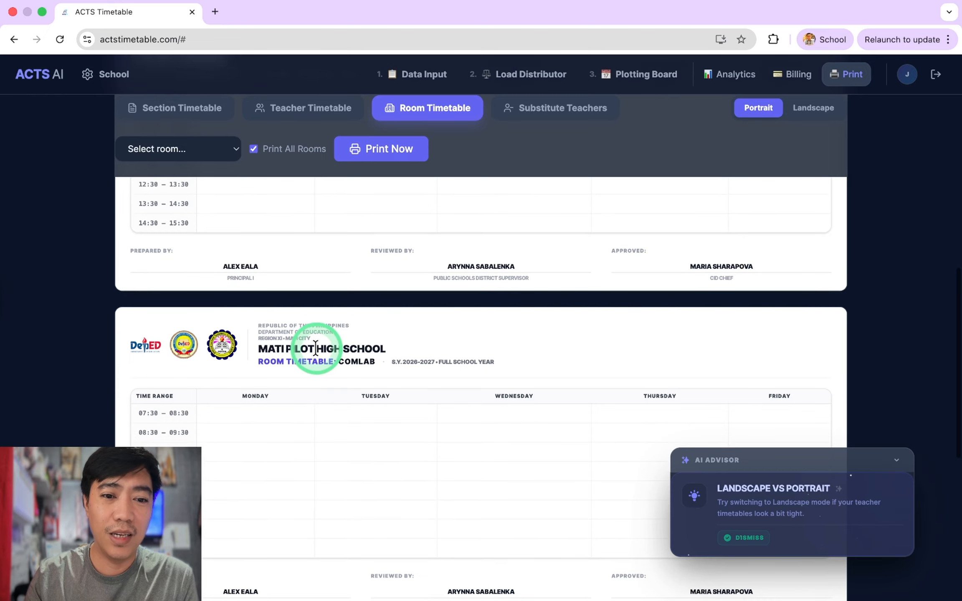
- Preview the printable timetables of all sections and look through the pages from Grade 7 to Grade 10
{"action": "scroll", "coordinate": [316, 349], "scroll_direction": "up", "scroll_amount": 15}
{"action": "left_click", "coordinate": [181, 173]}
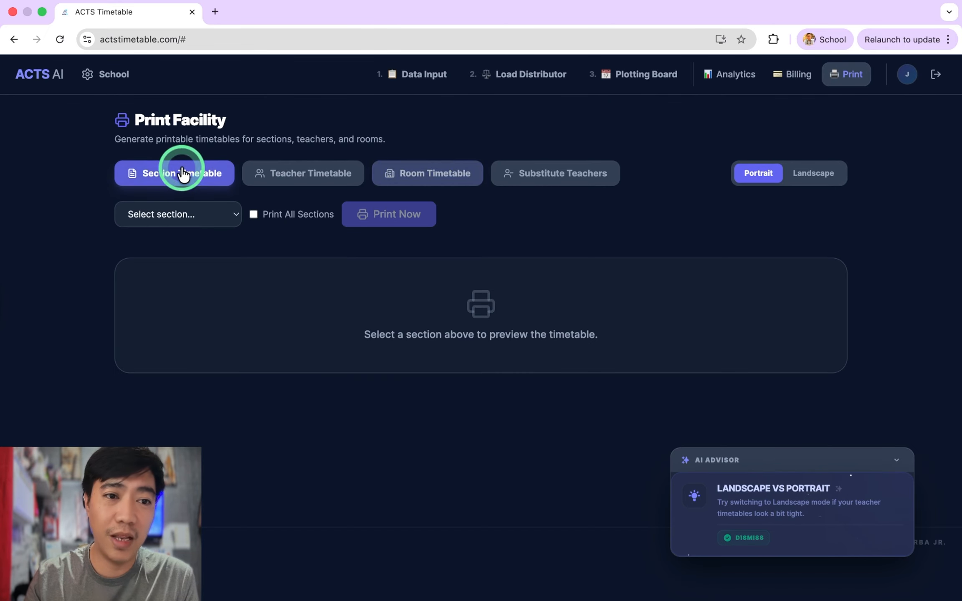
{"action": "left_click", "coordinate": [262, 221]}
{"action": "scroll", "coordinate": [370, 467], "scroll_direction": "down", "scroll_amount": 10}
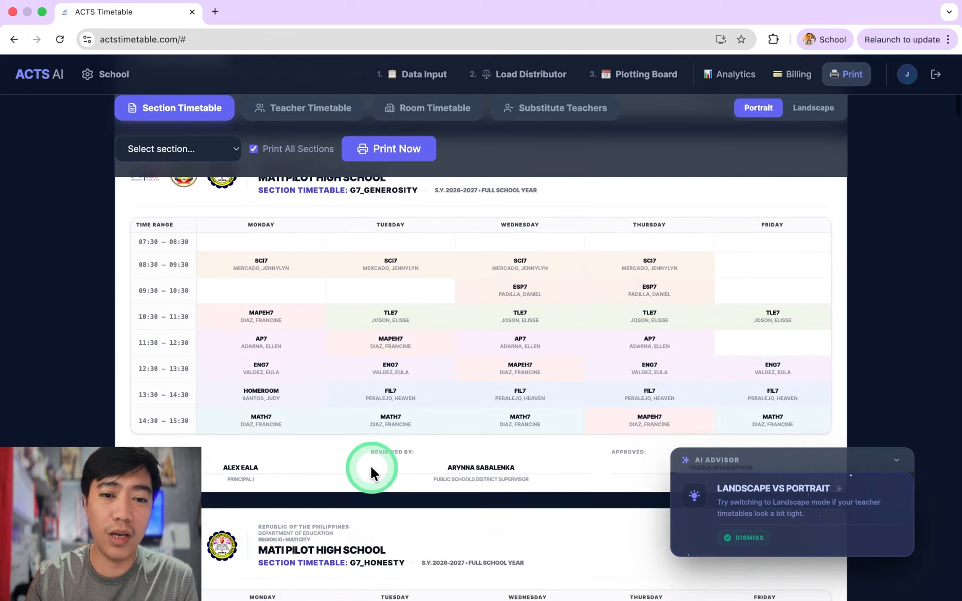
{"action": "scroll", "coordinate": [371, 467], "scroll_direction": "down", "scroll_amount": 20}
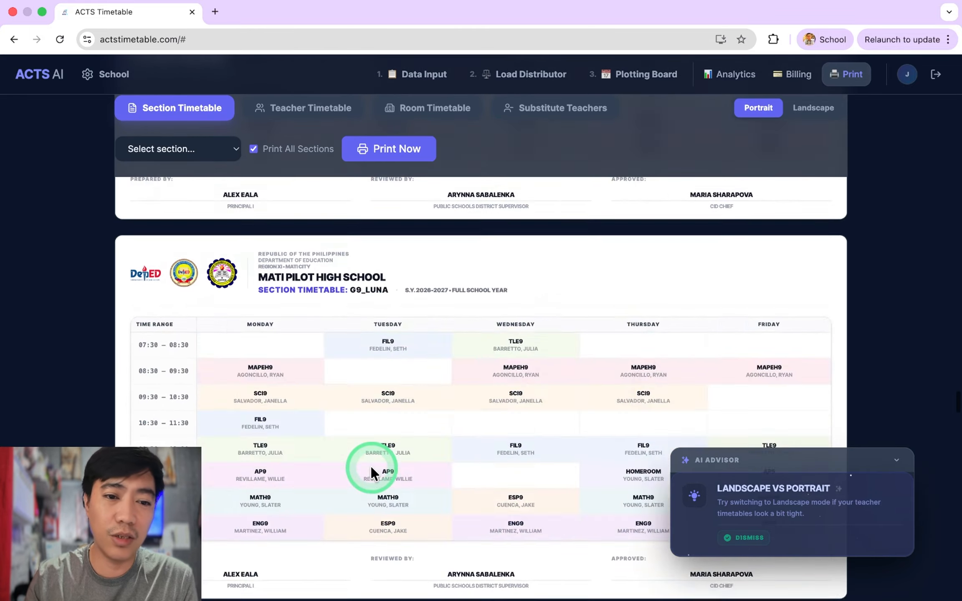
{"action": "scroll", "coordinate": [371, 466], "scroll_direction": "down", "scroll_amount": 20}
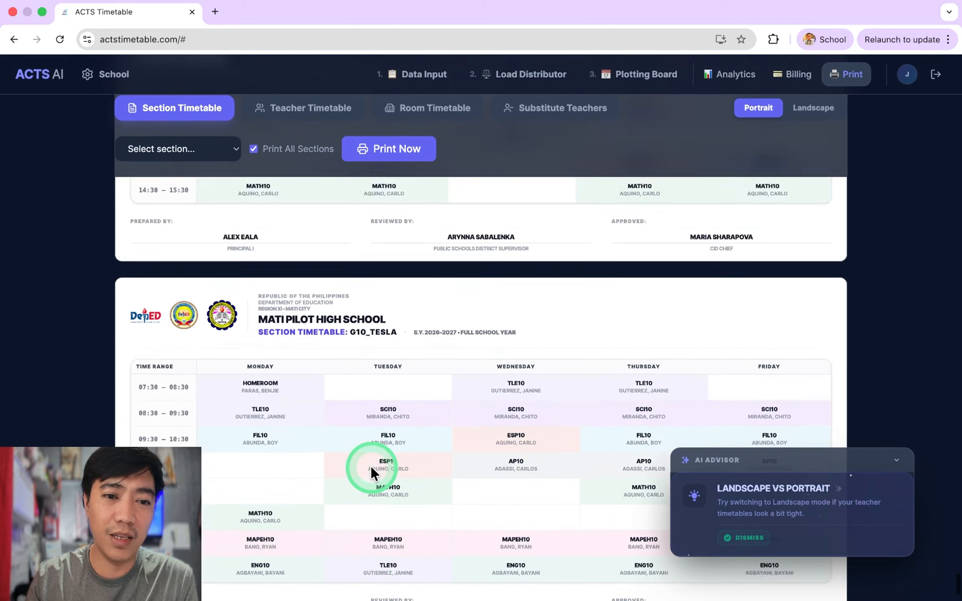
{"action": "scroll", "coordinate": [370, 466], "scroll_direction": "down", "scroll_amount": 20}
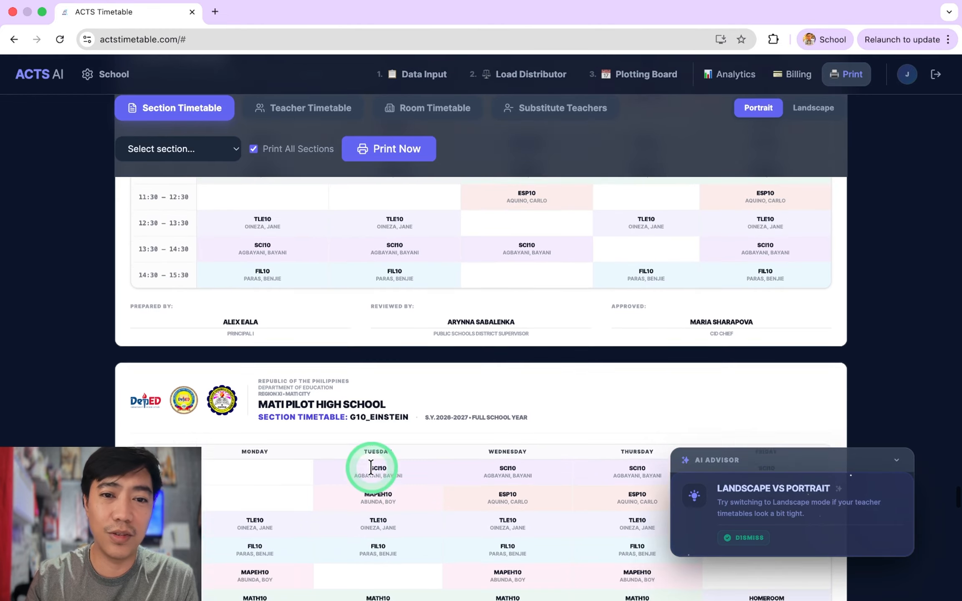
{"action": "scroll", "coordinate": [370, 466], "scroll_direction": "up", "scroll_amount": 3}
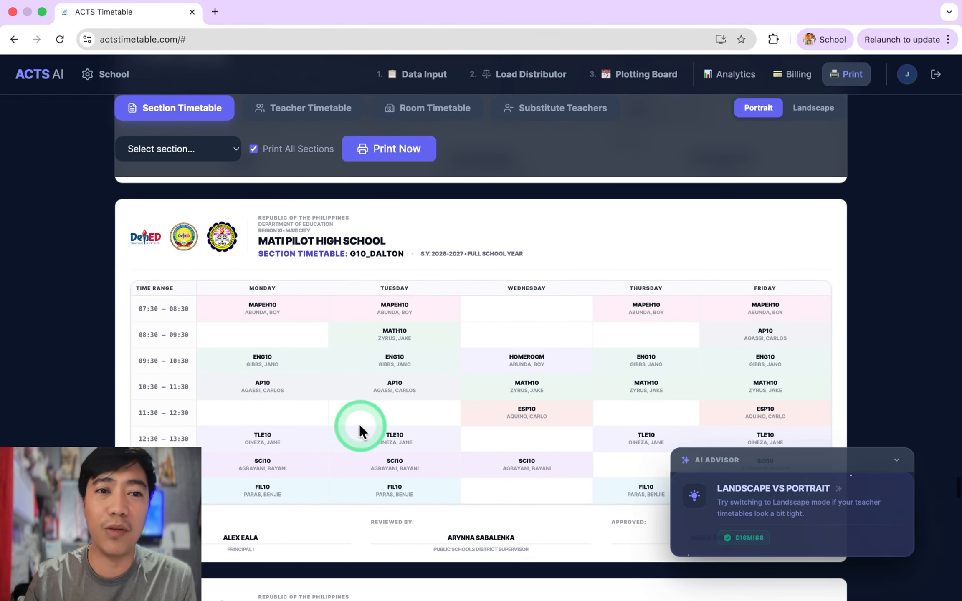
- Return to the teacher timetables, include all teachers in the preview, and look over the first pages
{"action": "left_click", "coordinate": [288, 109]}
{"action": "left_click", "coordinate": [255, 214]}
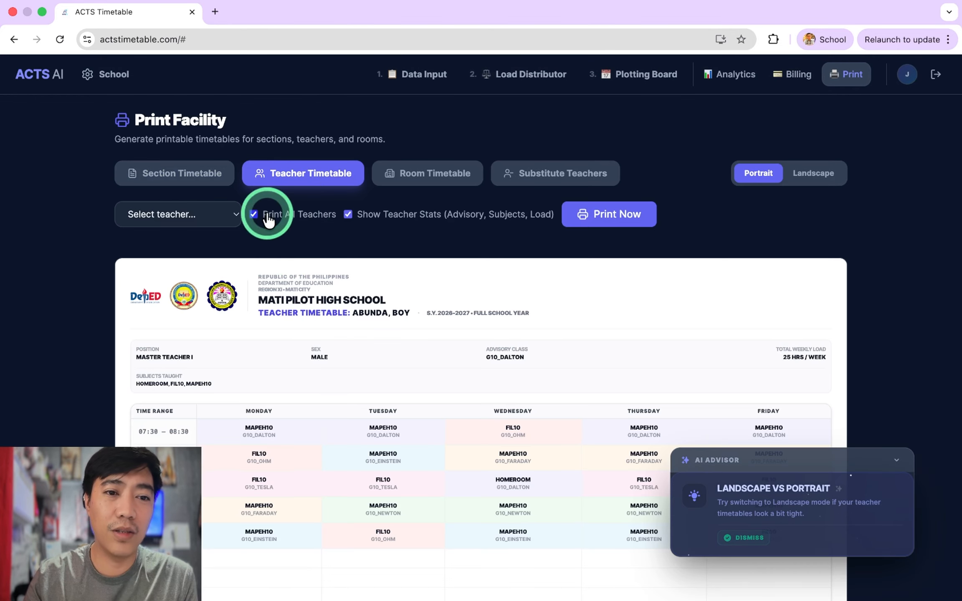
{"action": "scroll", "coordinate": [387, 394], "scroll_direction": "down", "scroll_amount": 10}
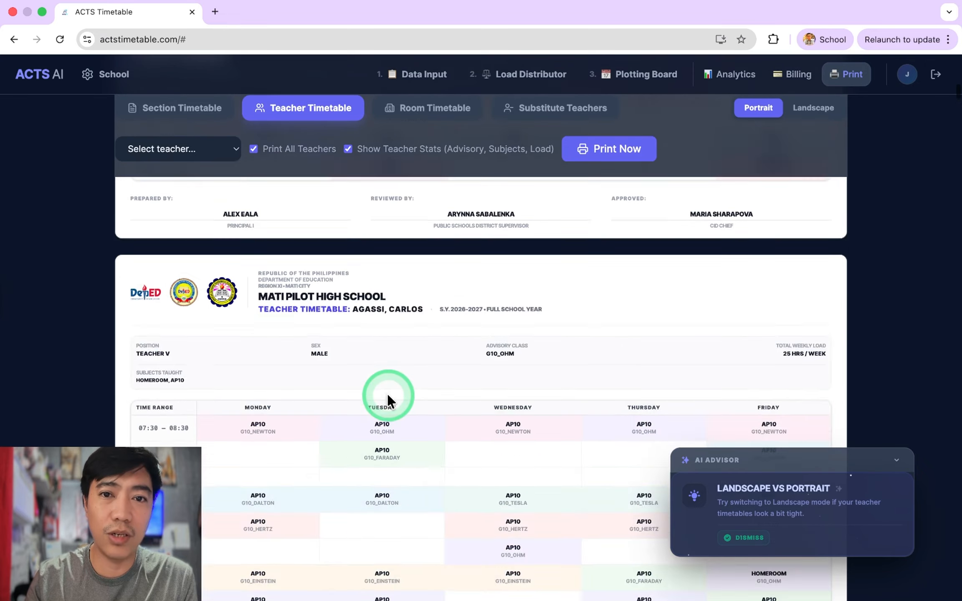
- Preview the substitute teacher lists for all absent teachers and examine the suggested substitutes on the first page
{"action": "left_click", "coordinate": [550, 111]}
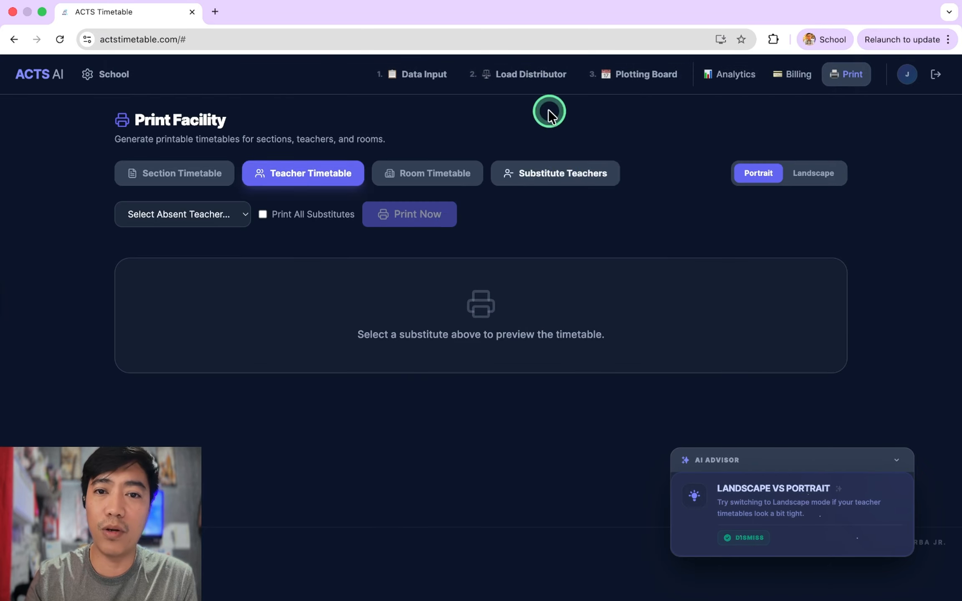
{"action": "left_click", "coordinate": [277, 215]}
{"action": "scroll", "coordinate": [389, 434], "scroll_direction": "down", "scroll_amount": 3}
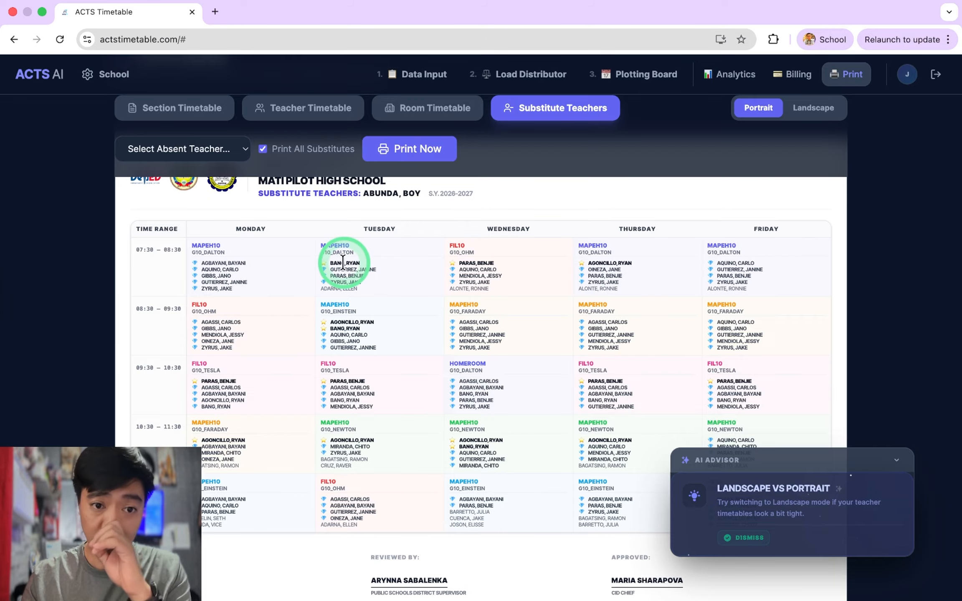
{"action": "scroll", "coordinate": [364, 288], "scroll_direction": "up", "scroll_amount": 1}
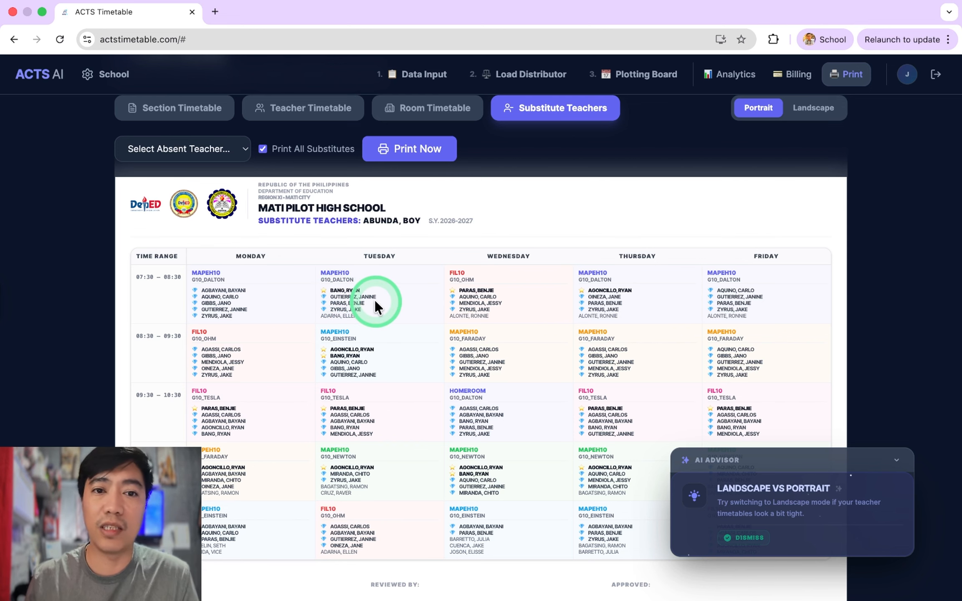
{"action": "scroll", "coordinate": [375, 300], "scroll_direction": "up", "scroll_amount": 2}
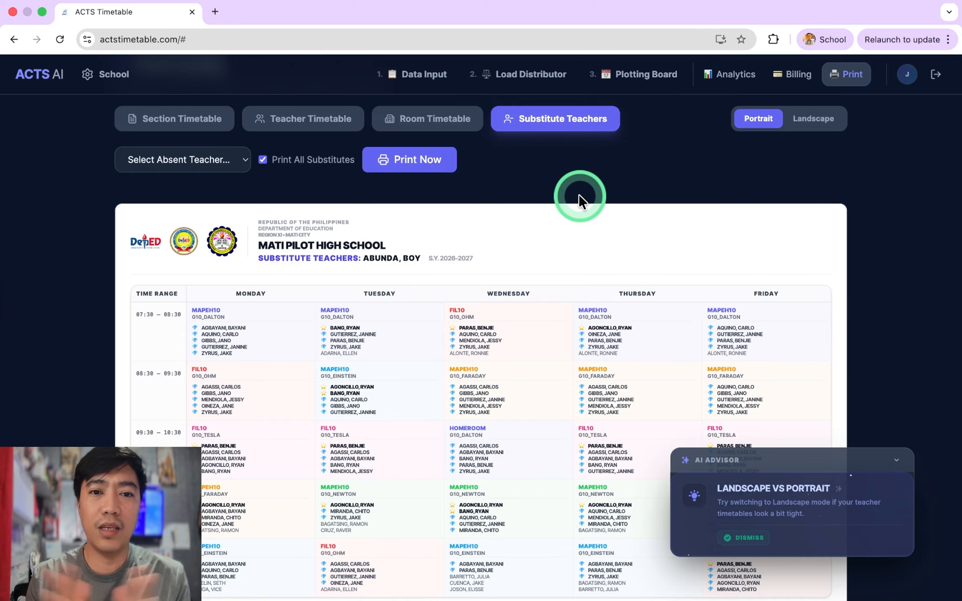
- Return to the data input page and look over the school's sections, subjects, rooms and teachers
{"action": "left_click", "coordinate": [415, 75]}
{"action": "scroll", "coordinate": [484, 391], "scroll_direction": "down", "scroll_amount": 10}
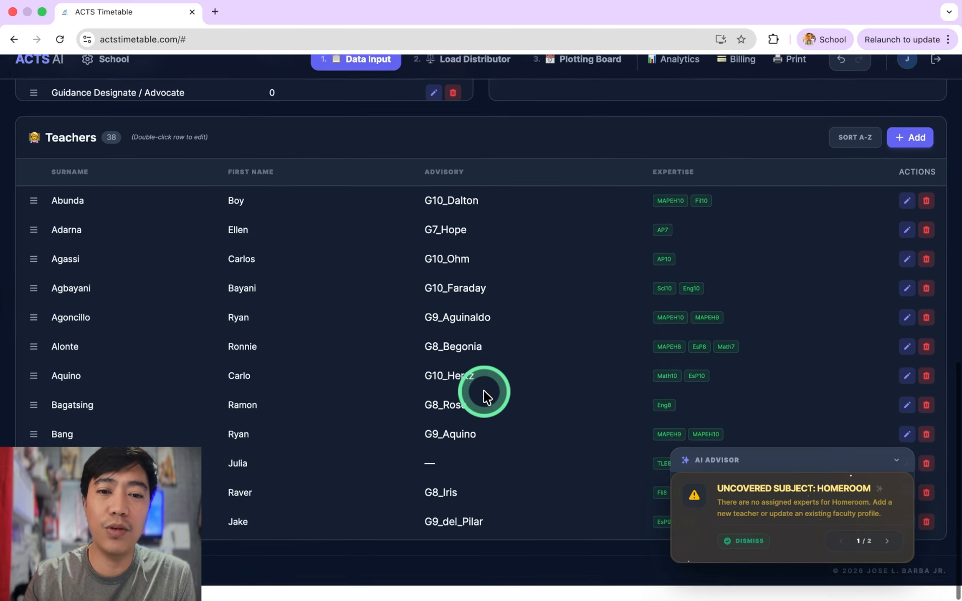
{"action": "scroll", "coordinate": [484, 393], "scroll_direction": "up", "scroll_amount": 1}
{"action": "scroll", "coordinate": [483, 390], "scroll_direction": "up", "scroll_amount": 10}
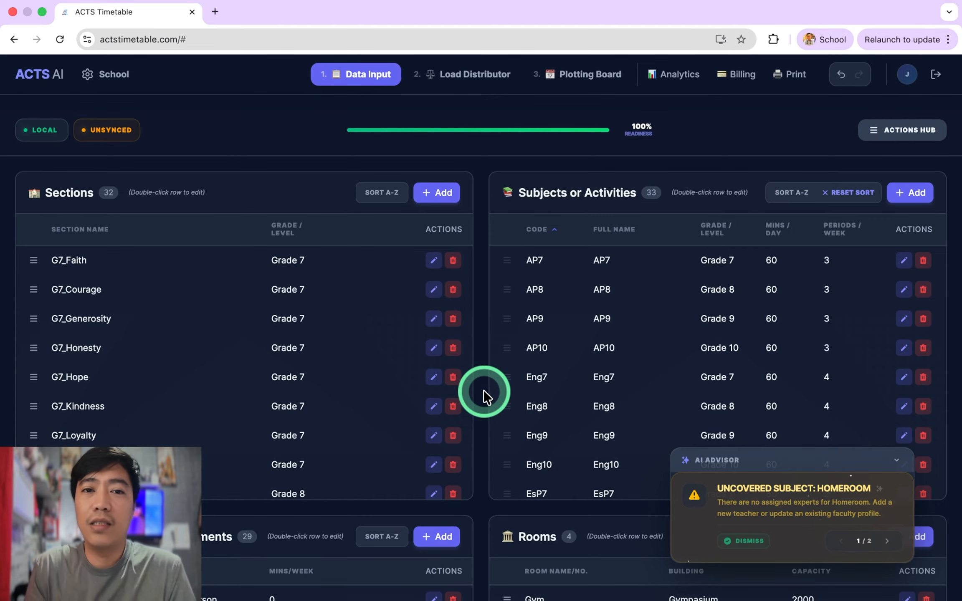